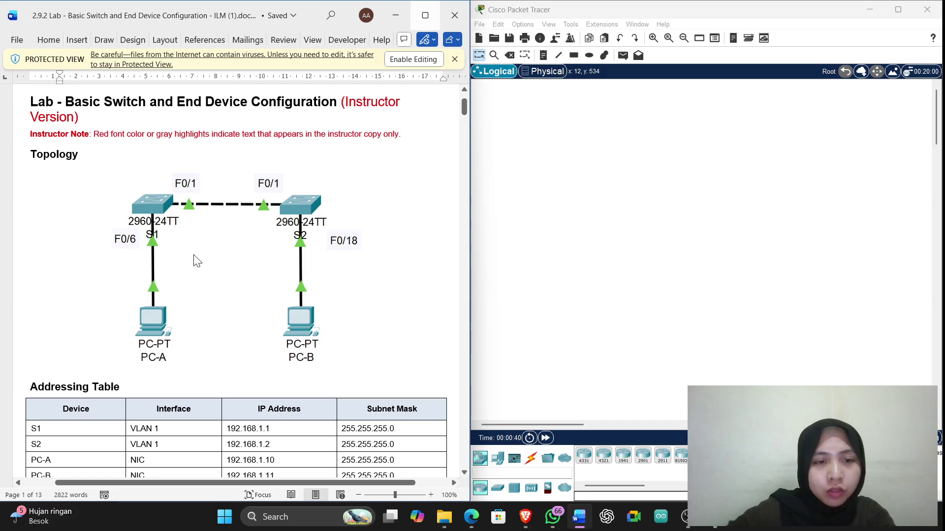
Place two 2960 switches side by side on the empty canvas
scroll(197, 261, "down", 15)
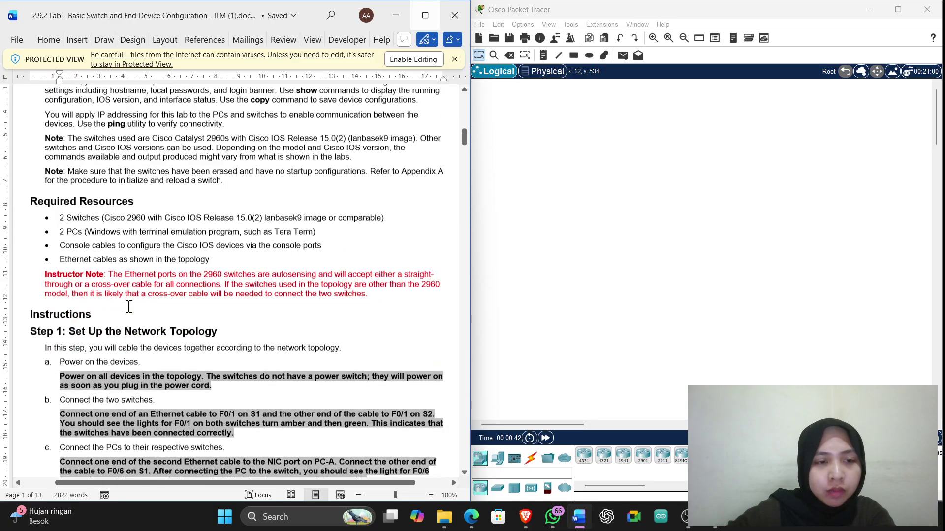
scroll(129, 306, "down", 3)
left_click(497, 458)
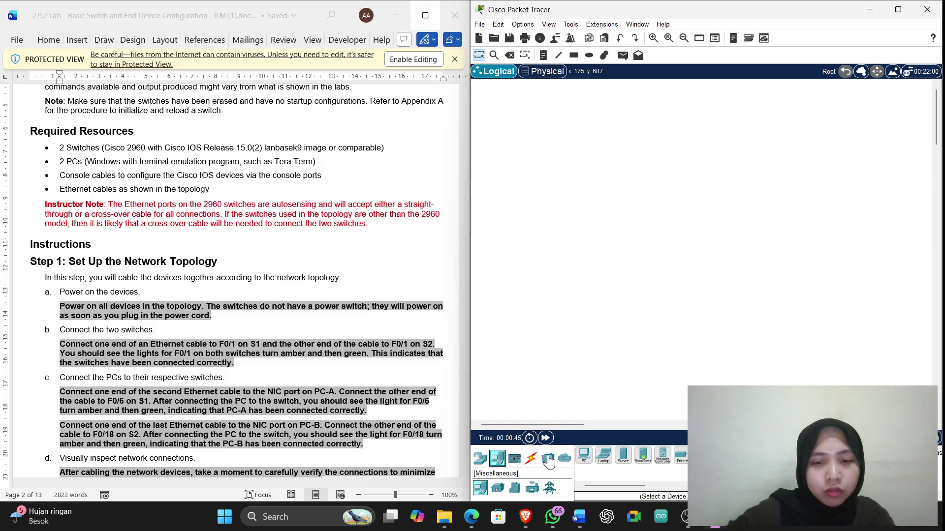
left_click(549, 461)
left_click(663, 455)
left_click(632, 230)
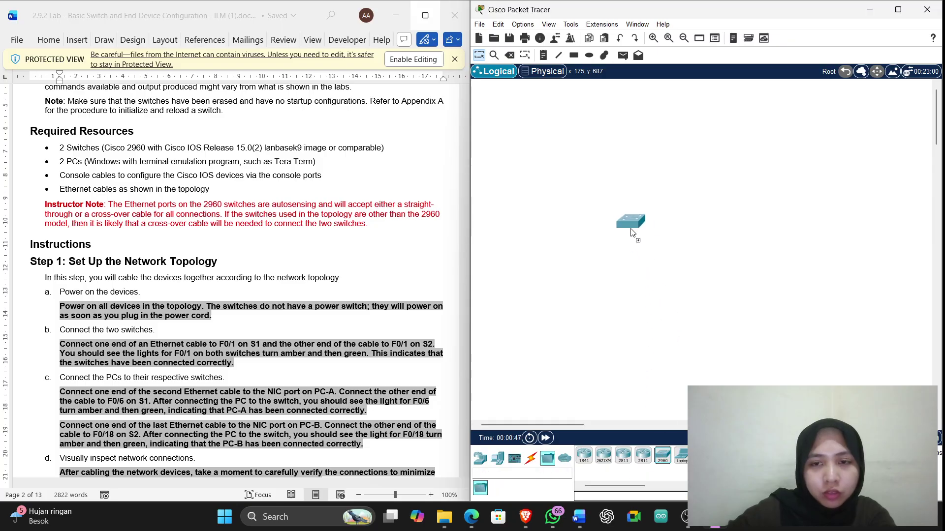
left_click(662, 455)
left_click(729, 231)
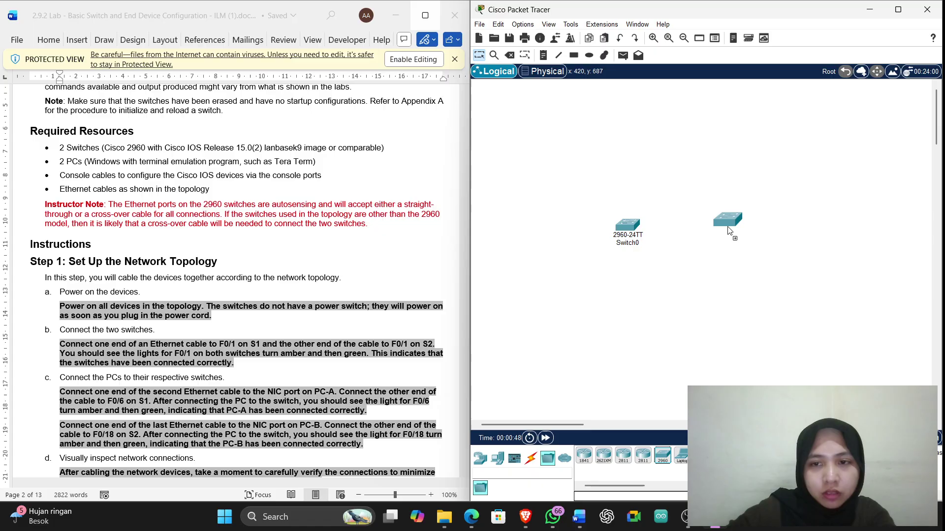
Place a generic PC below each switch, creating PC0 and PC1
left_click(497, 458)
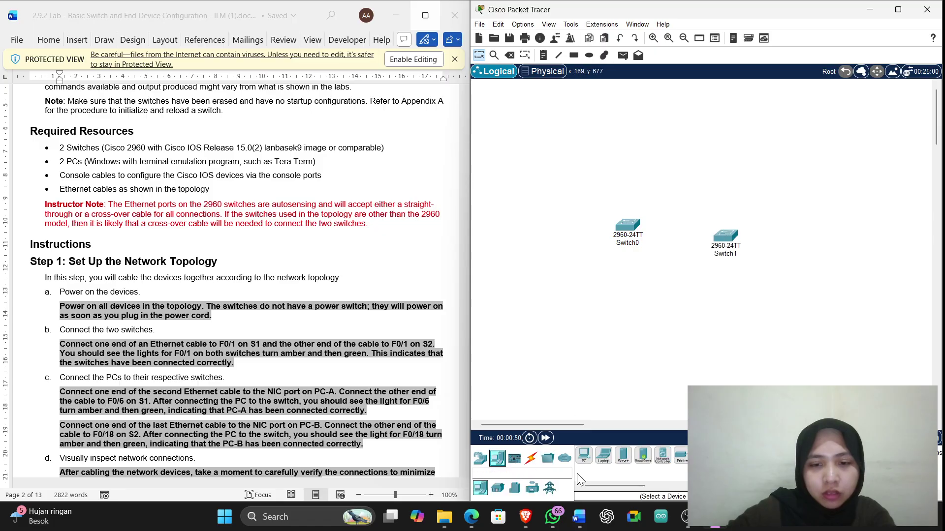
left_click(584, 455)
left_click(635, 327)
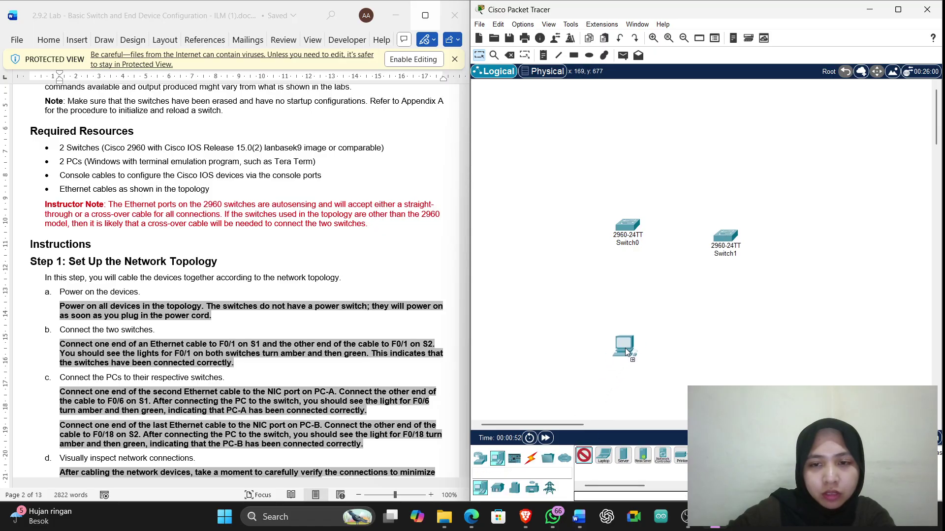
left_click(583, 455)
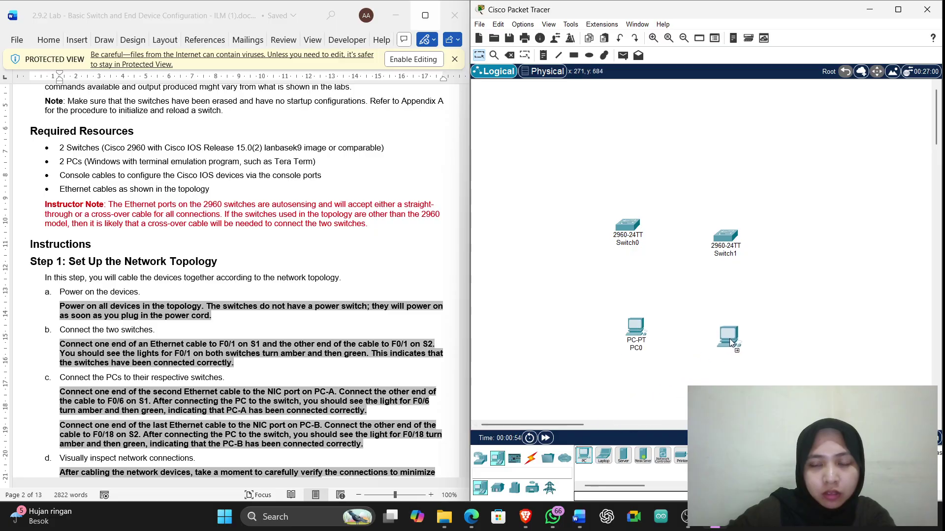
left_click(730, 339)
left_click(531, 458)
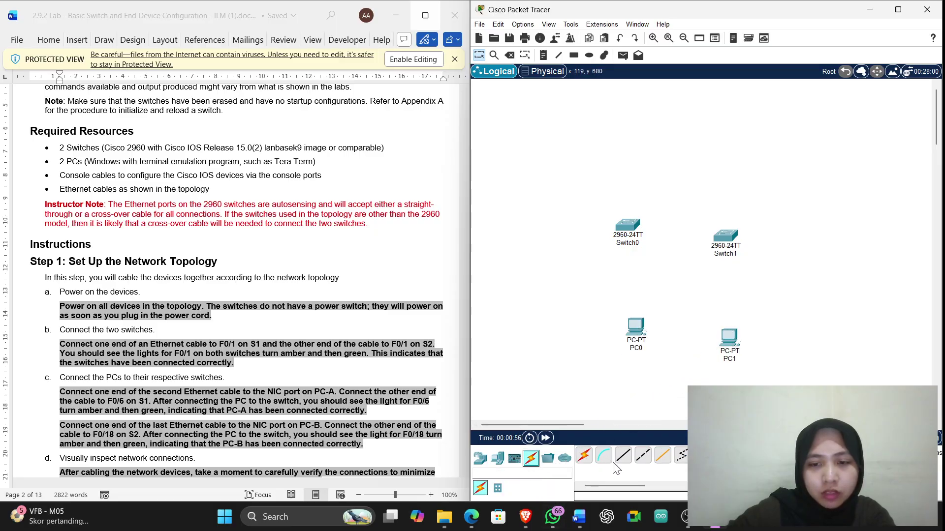
Connect Switch0 FastEthernet0/1 to Switch1 FastEthernet0/1 with a copper straight-through cable
left_click(623, 456)
left_click(631, 226)
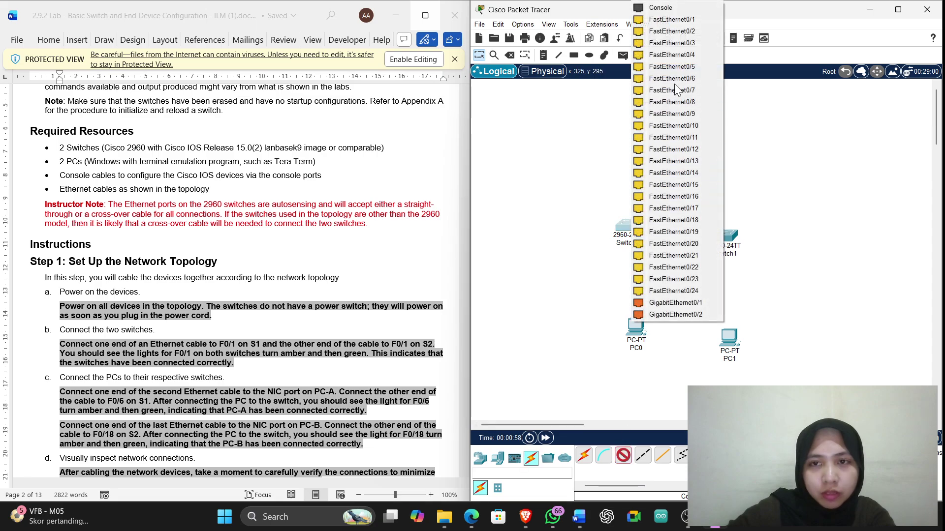
left_click(672, 20)
left_click(730, 235)
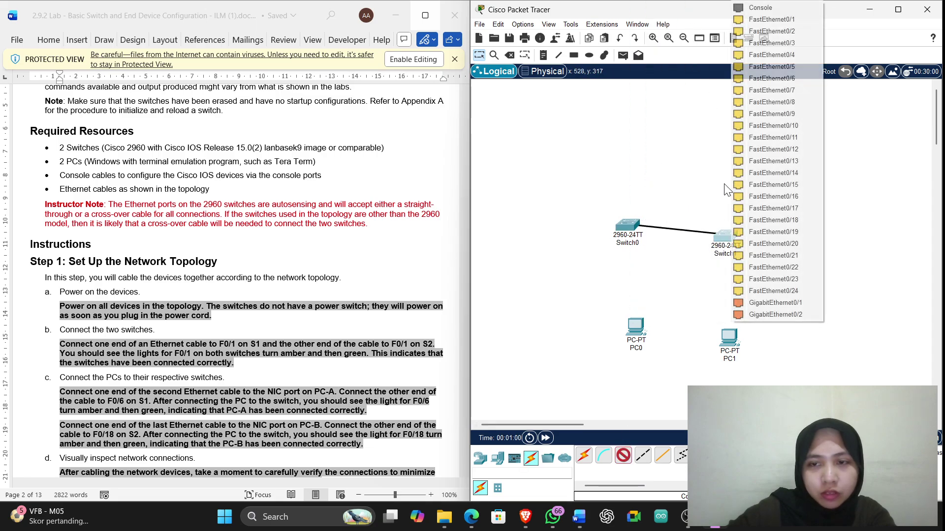
left_click(771, 19)
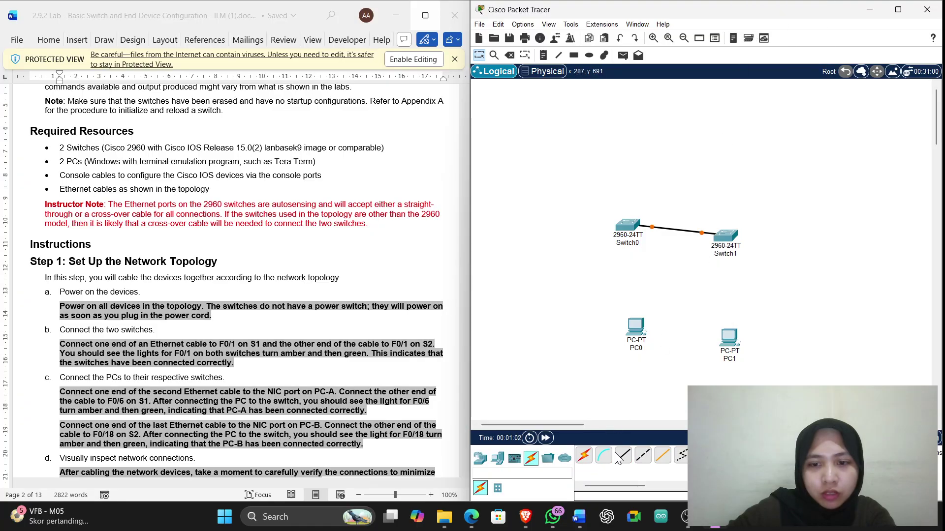
Cable PC0's FastEthernet0 to Switch0 FastEthernet0/6 with a straight-through cable
left_click(635, 329)
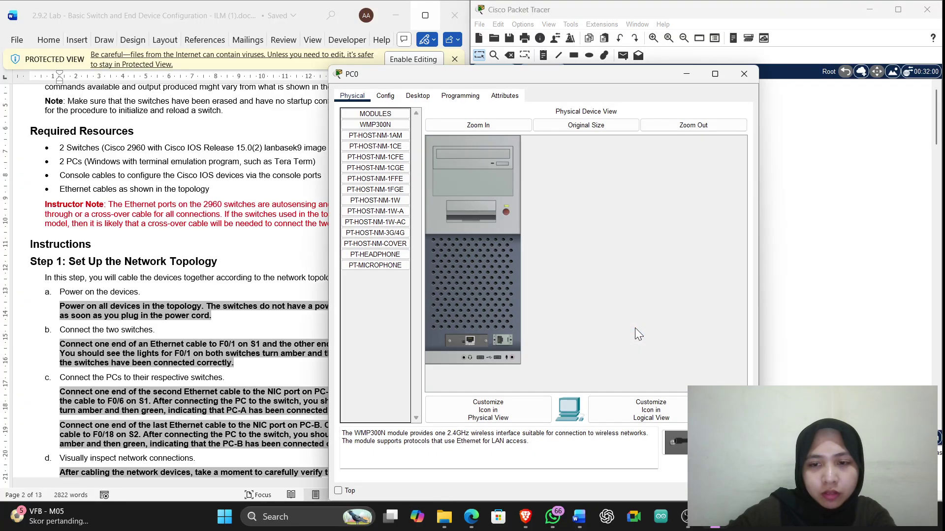
left_click(743, 74)
left_click(623, 456)
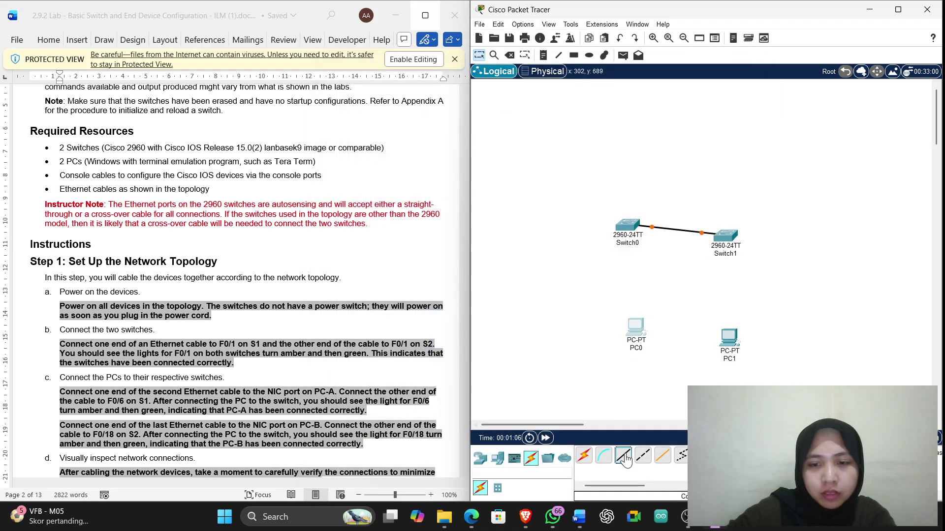
left_click(638, 330)
left_click(675, 372)
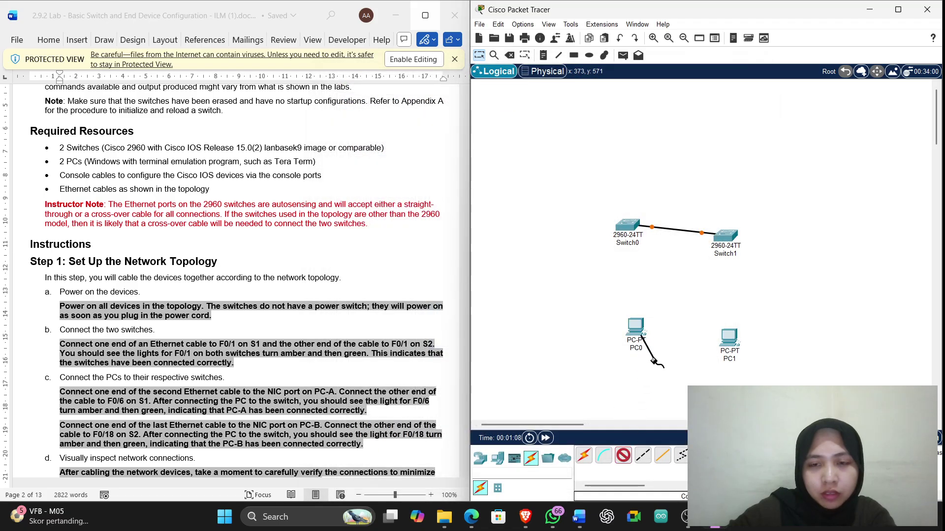
left_click(624, 224)
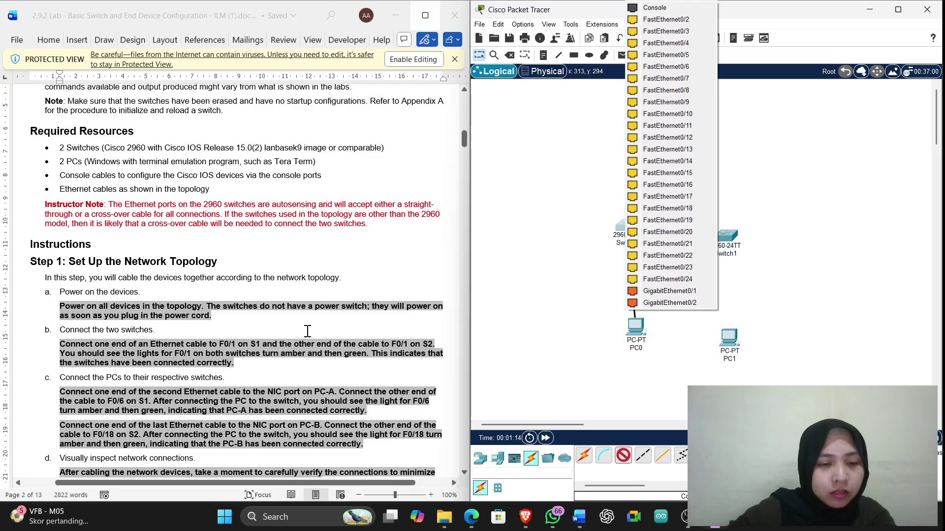
left_click(680, 67)
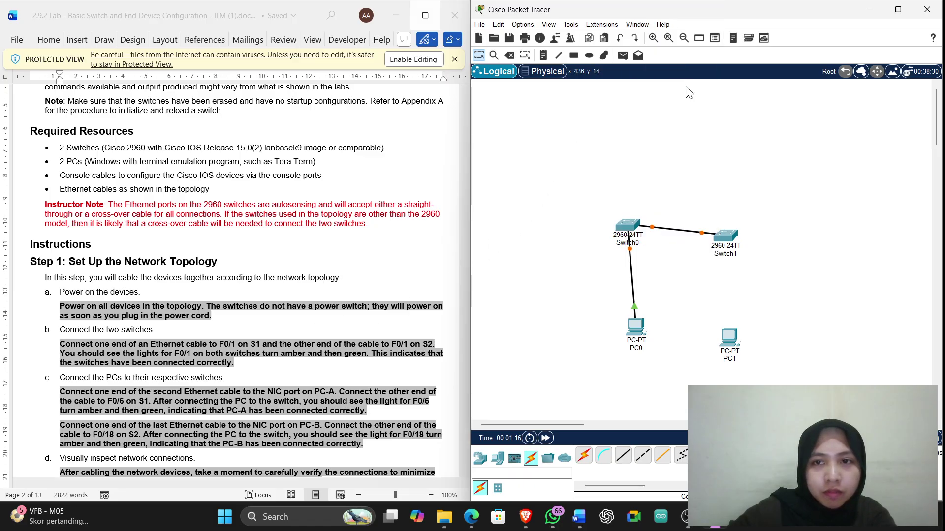
Cable PC1's network port to Switch1 FastEthernet0/18 with a straight-through cable
left_click(625, 460)
left_click(733, 340)
left_click(760, 373)
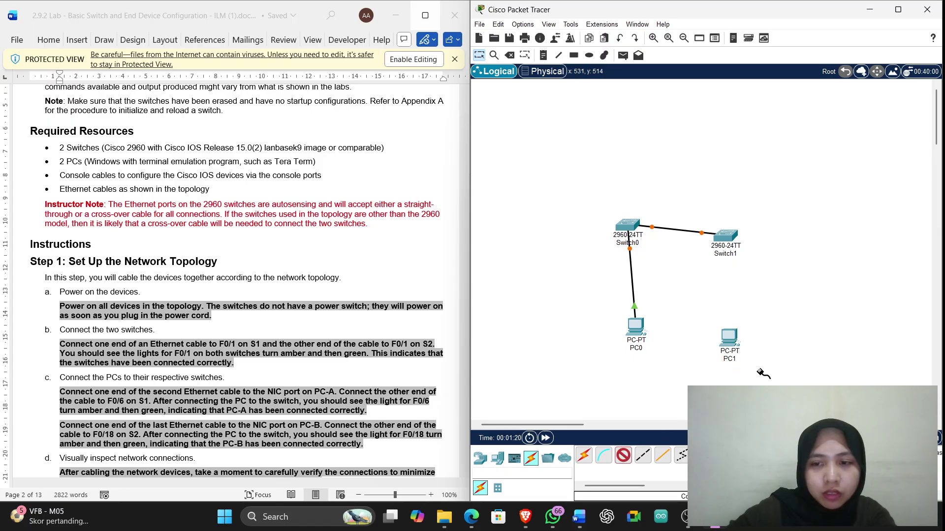
mouse_move(727, 235)
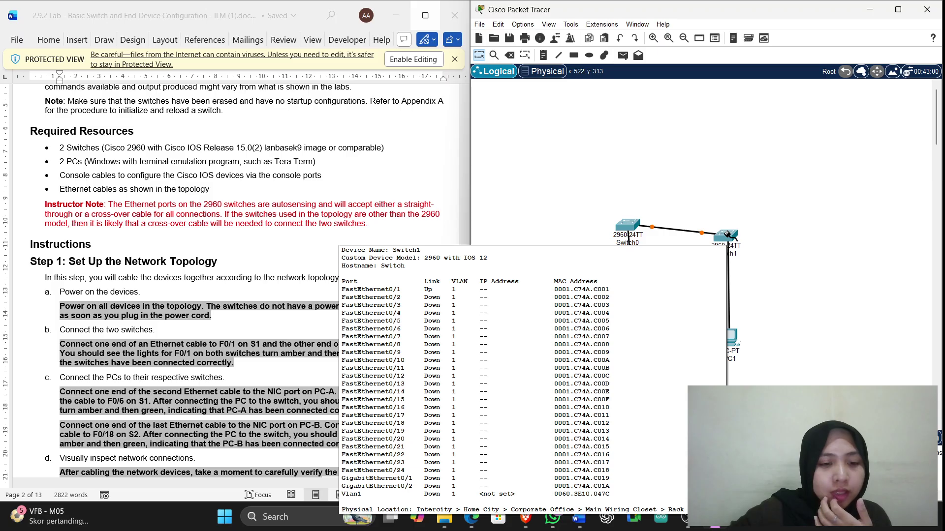
left_click(727, 235)
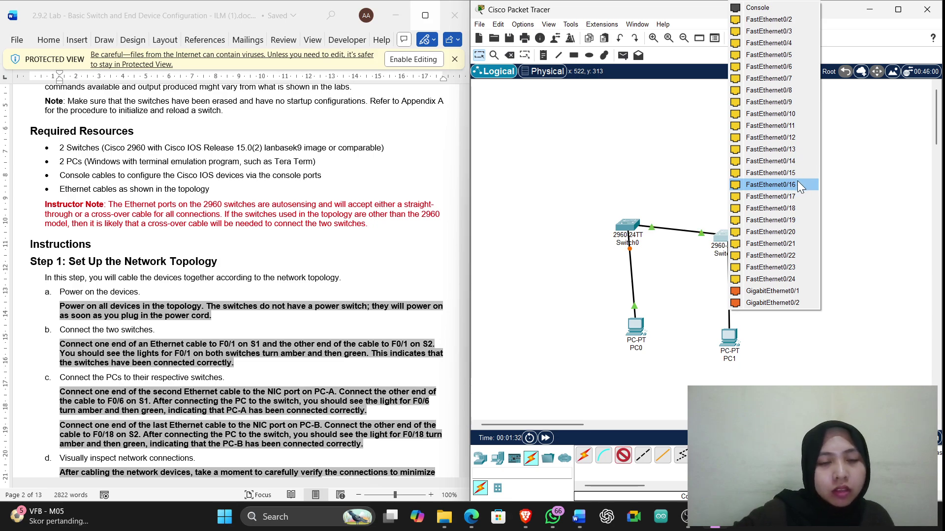
scroll(344, 295, "down", 1)
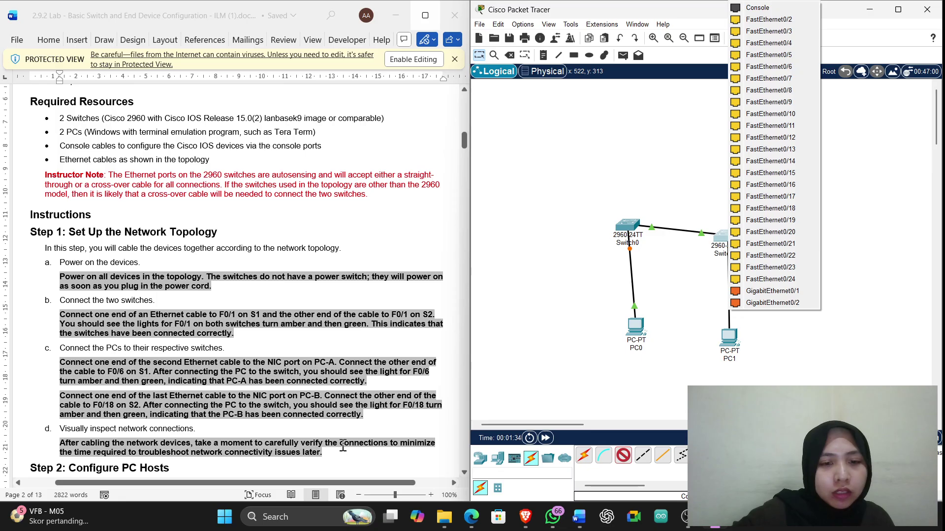
left_click(781, 207)
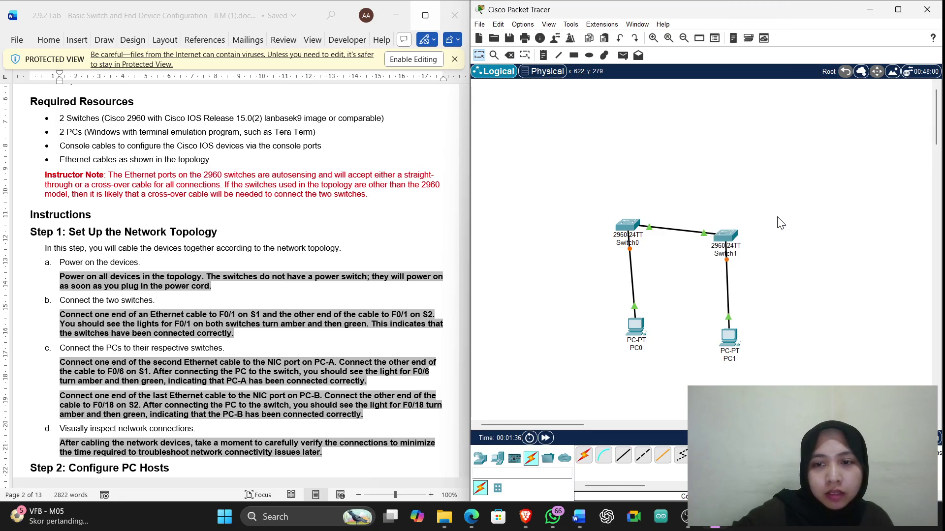
Shift Switch0 slightly, then read both switches' port tables showing Fa0/1 and Fa0/18 up
left_click_drag(633, 229, 637, 239)
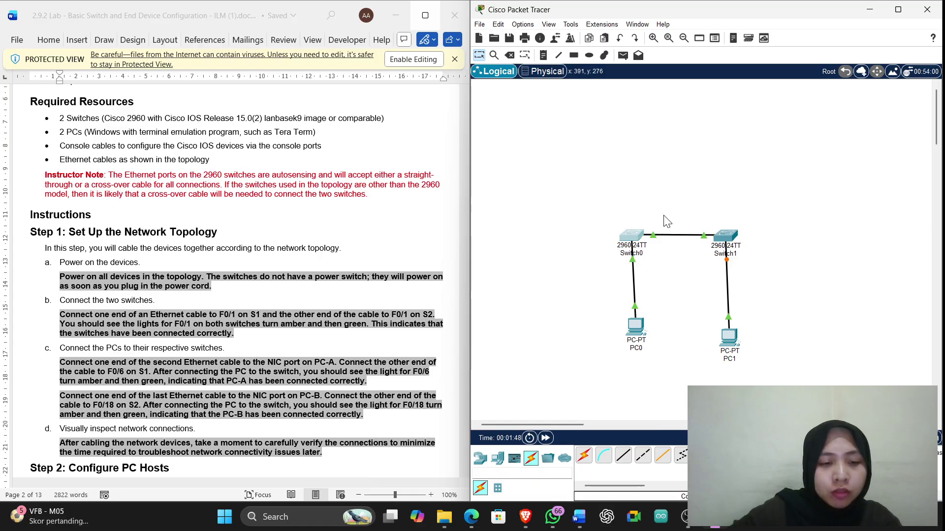
left_click(632, 237)
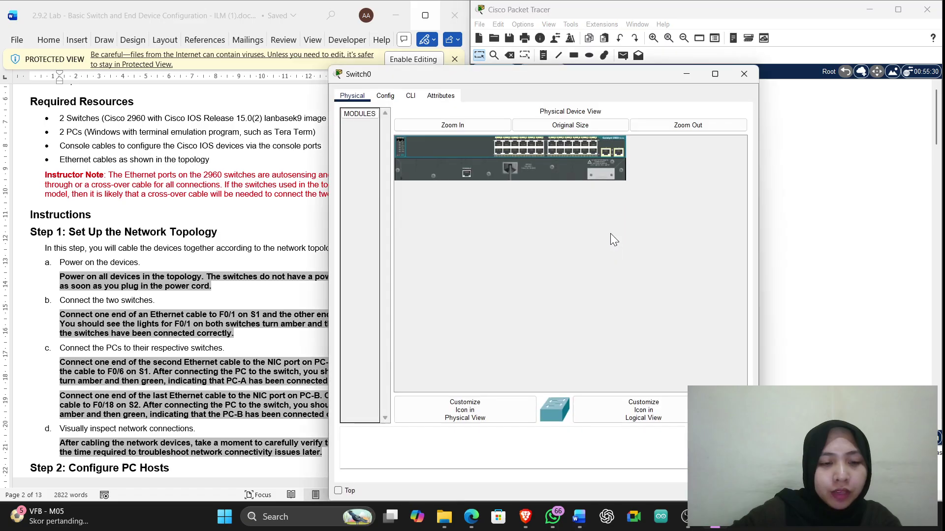
left_click(744, 74)
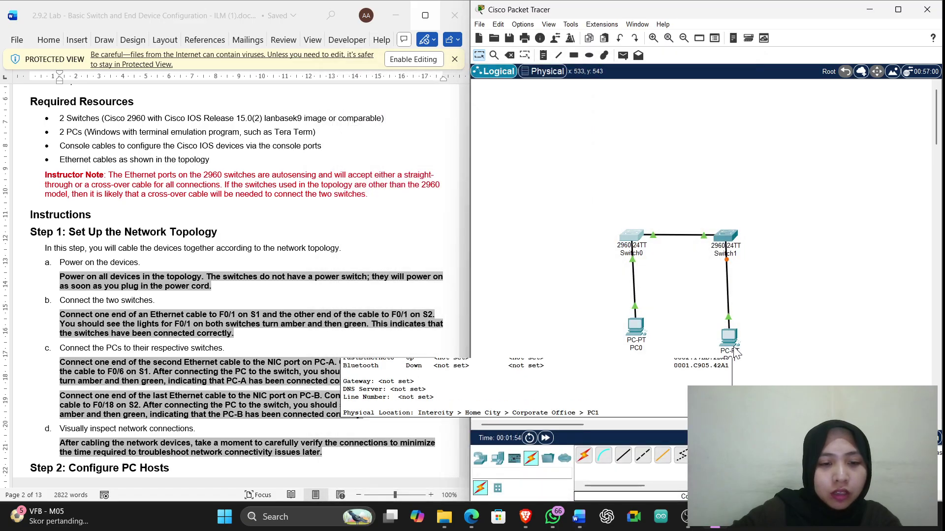
mouse_move(639, 238)
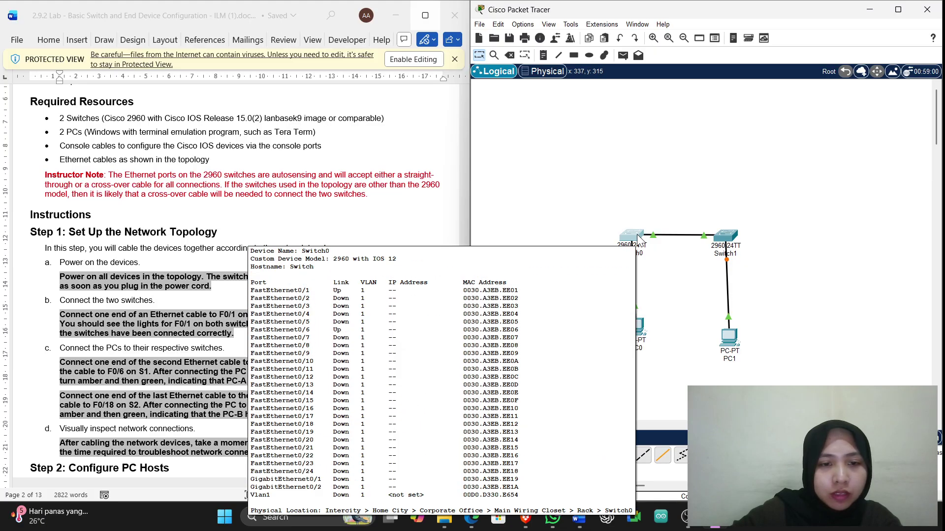
mouse_move(730, 238)
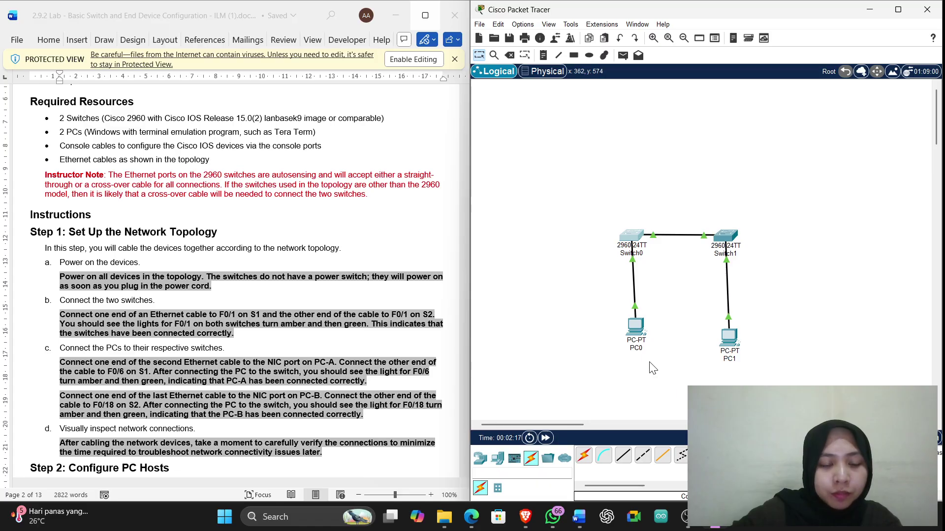
Scroll the Word handout back to the cabling steps and open PC0's device window
scroll(254, 383, "down", 13)
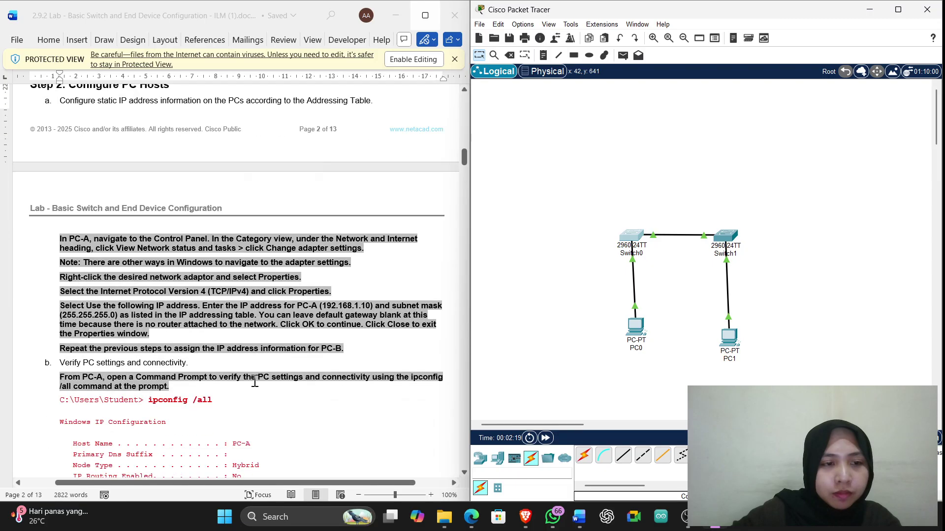
scroll(255, 383, "up", 1)
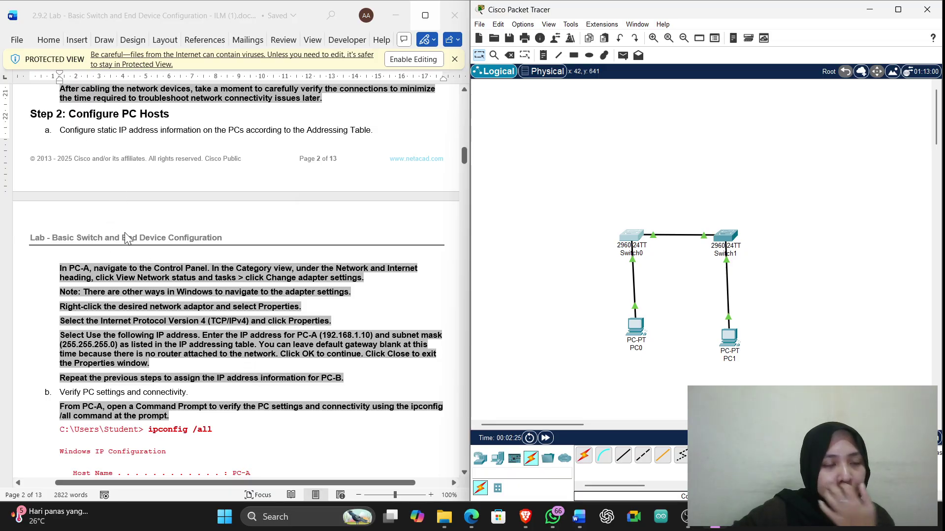
scroll(148, 247, "up", 3)
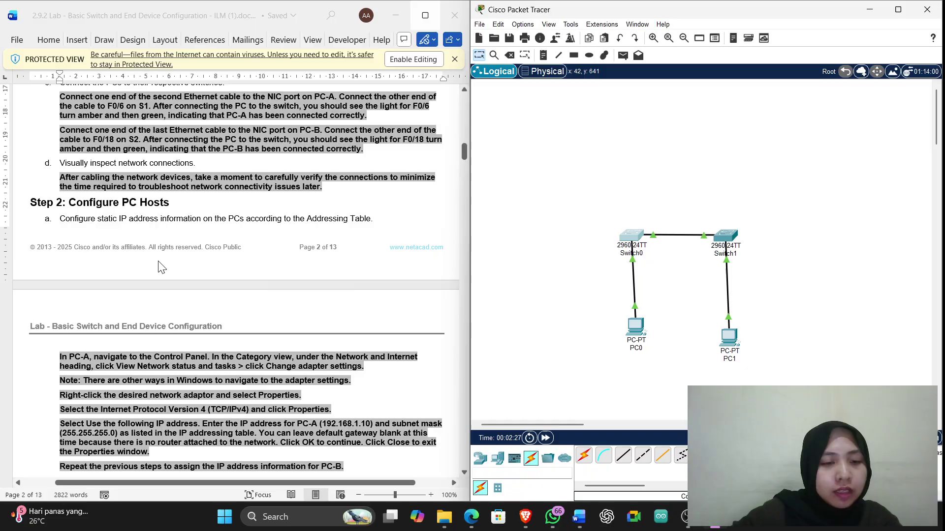
scroll(134, 227, "up", 2)
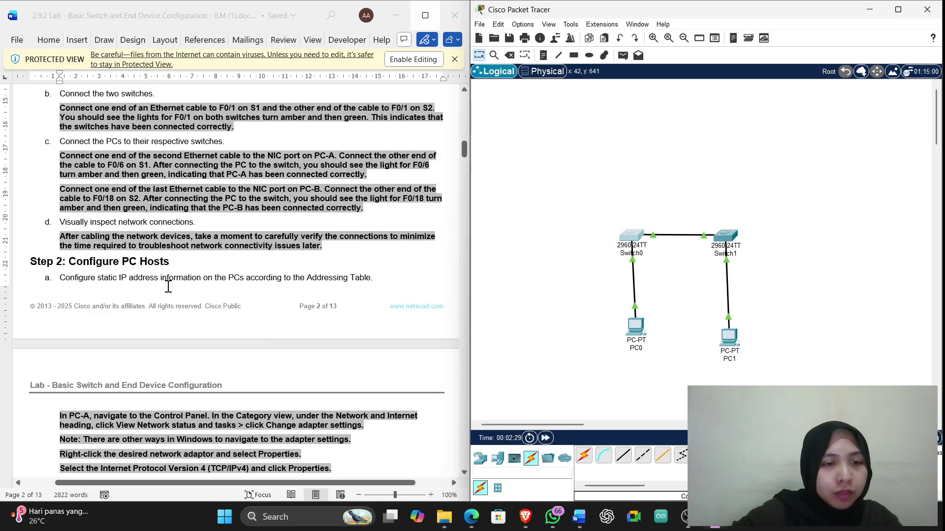
scroll(188, 293, "up", 1)
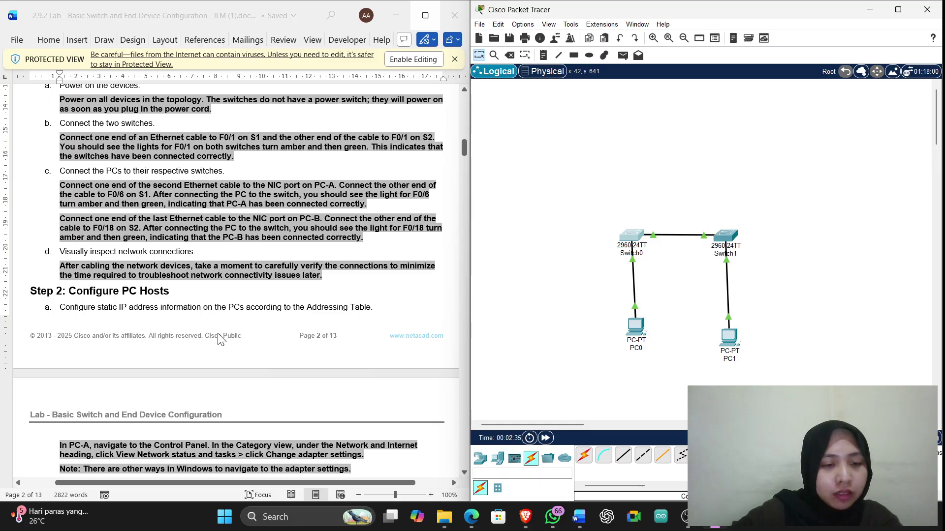
left_click(635, 326)
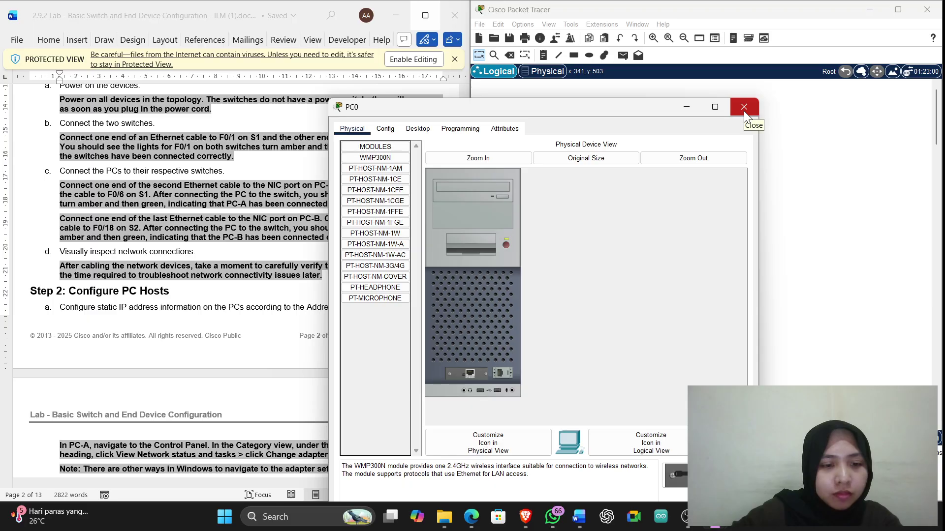
Set PC0's IP Configuration to 192.168.1.10 with subnet mask 255.255.255.0 and close it
left_click(385, 129)
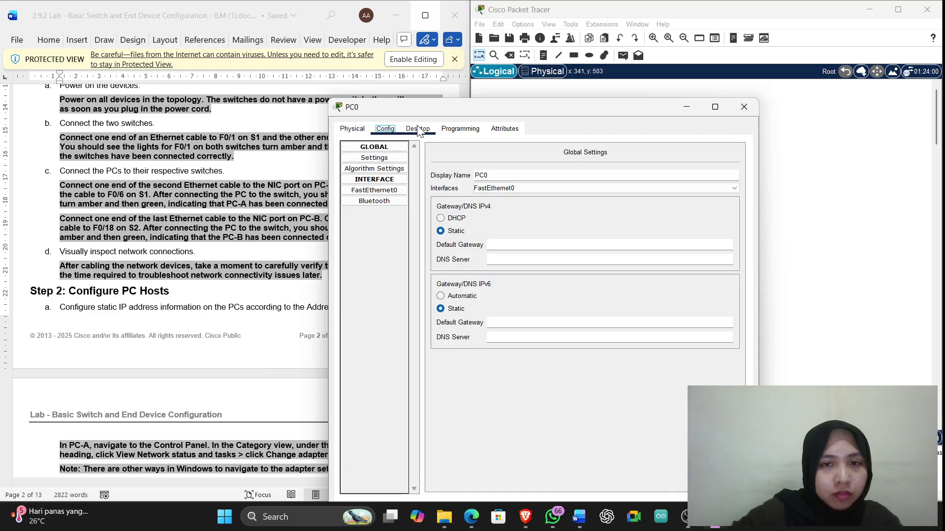
left_click(418, 129)
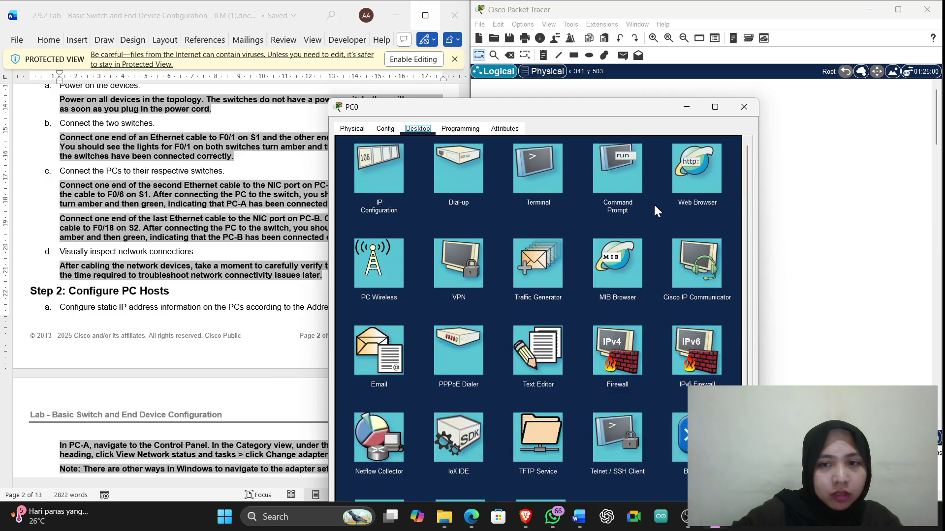
left_click(386, 158)
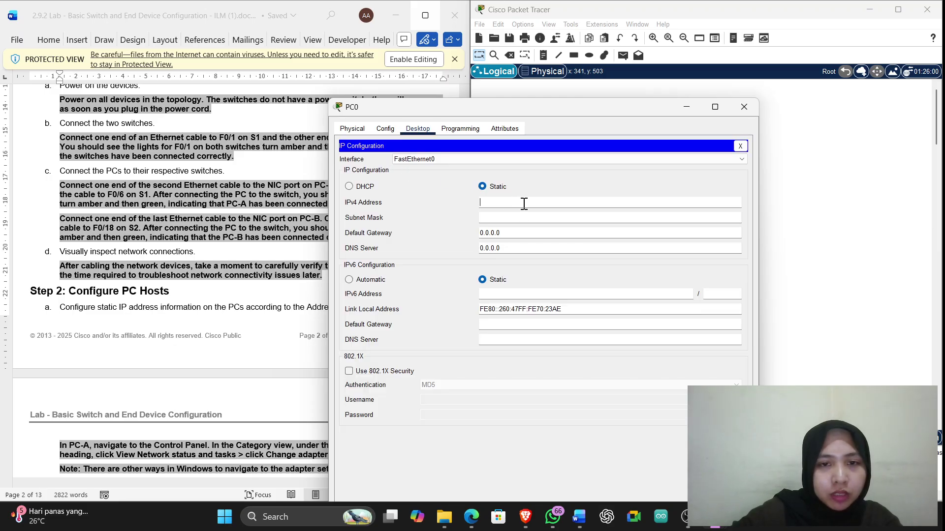
scroll(220, 341, "down", 5)
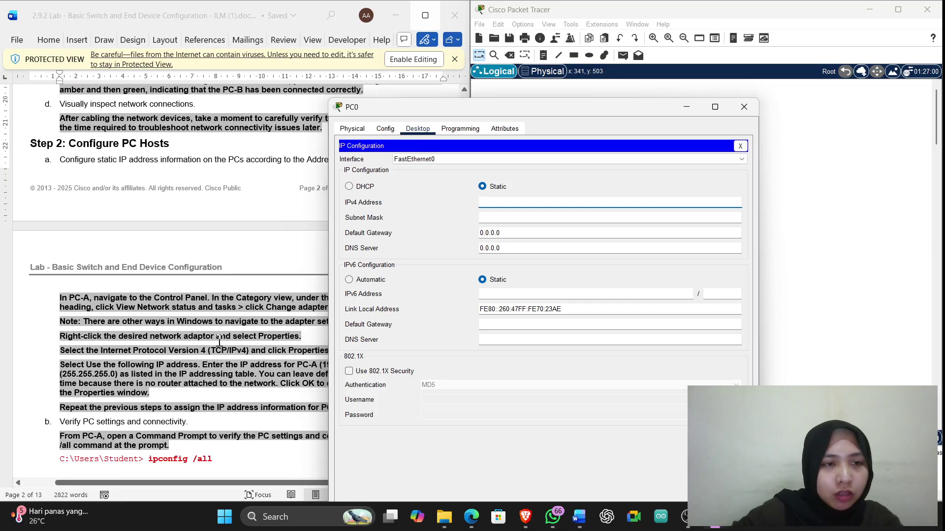
left_click_drag(512, 107, 640, 106)
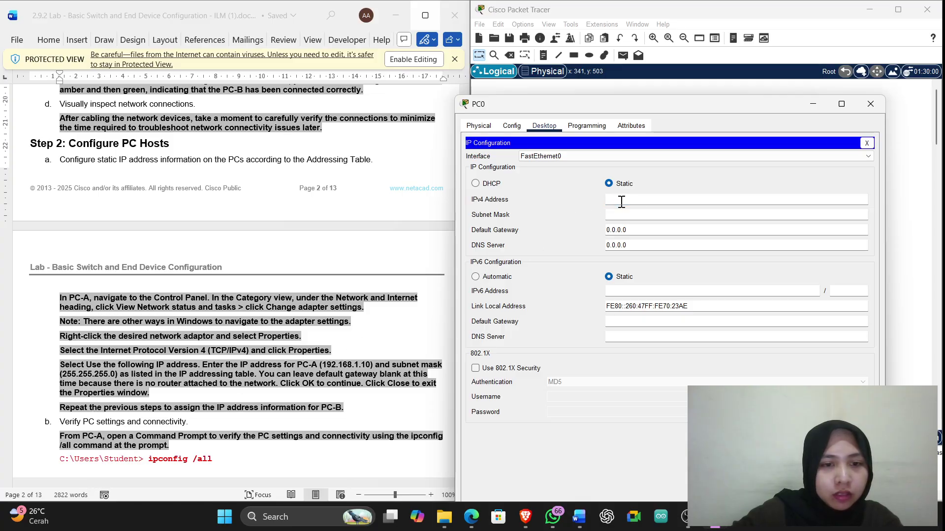
type("192.16")
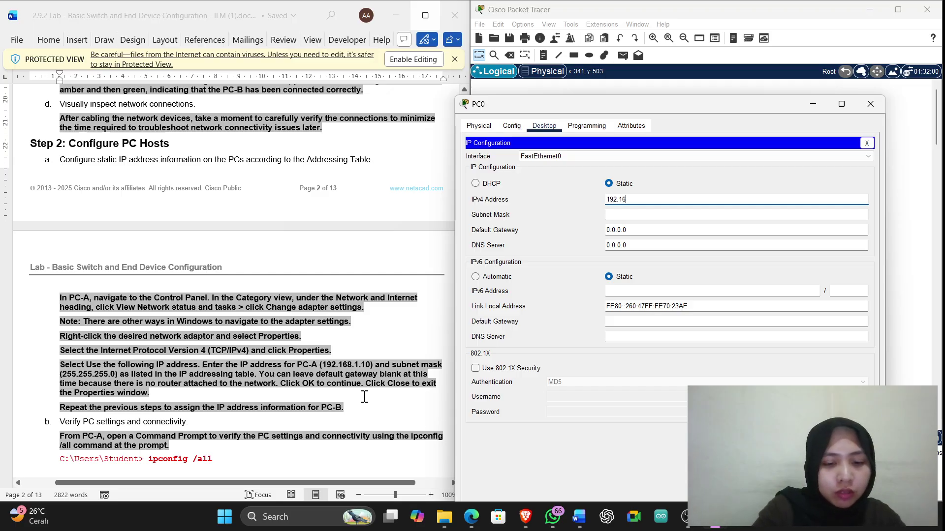
type("8.1.10")
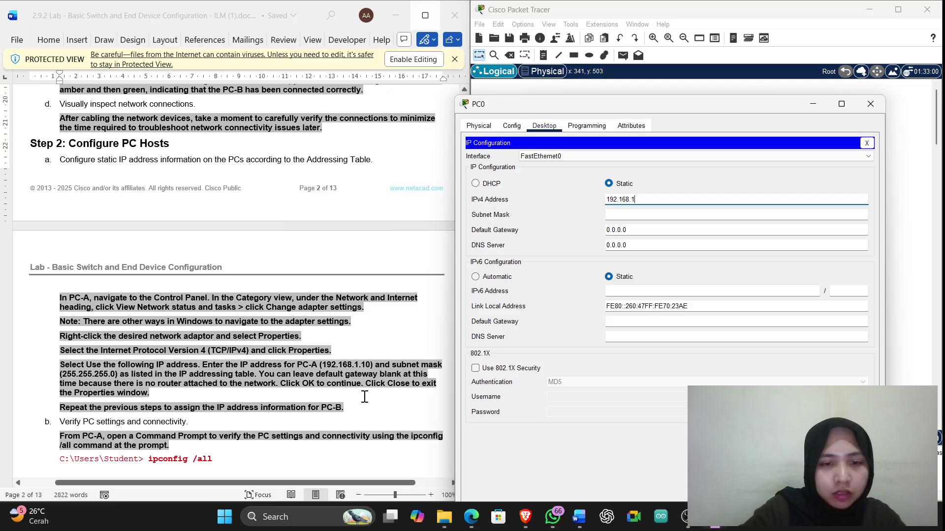
left_click(624, 215)
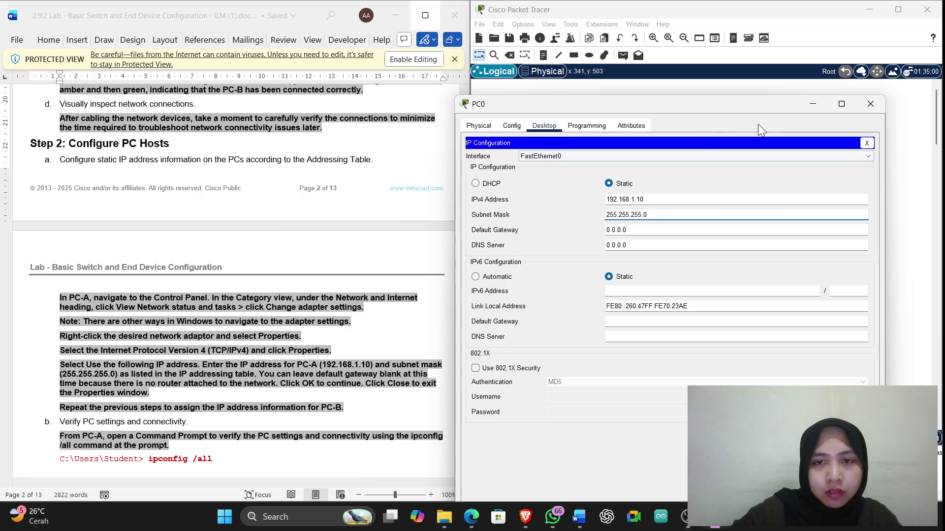
left_click(872, 104)
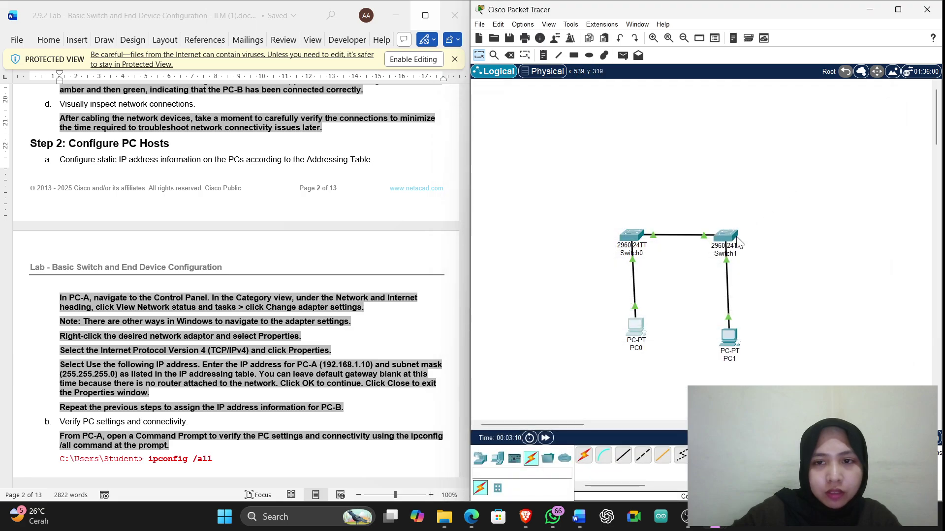
Rename PC1 to PC-B and set its IPv4 to 192.168.1.11 with mask 255.255.255.0
left_click(733, 326)
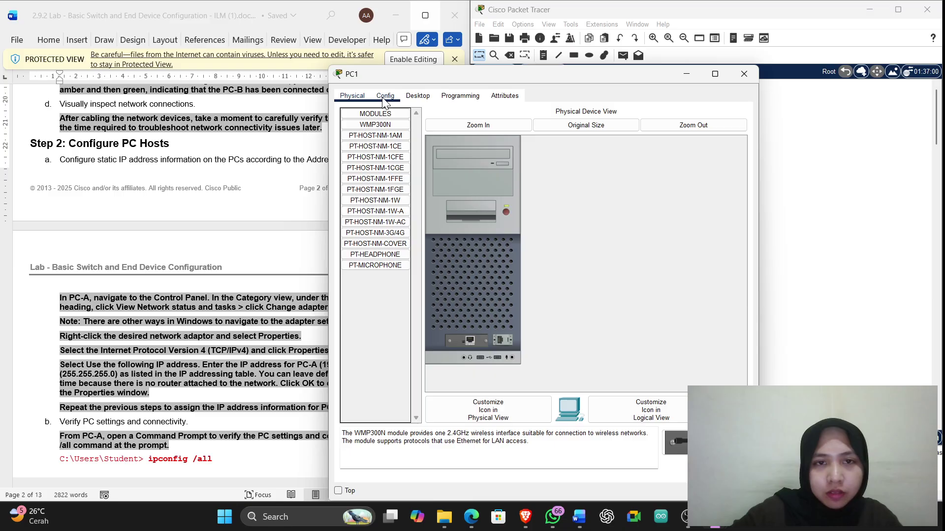
left_click(386, 96)
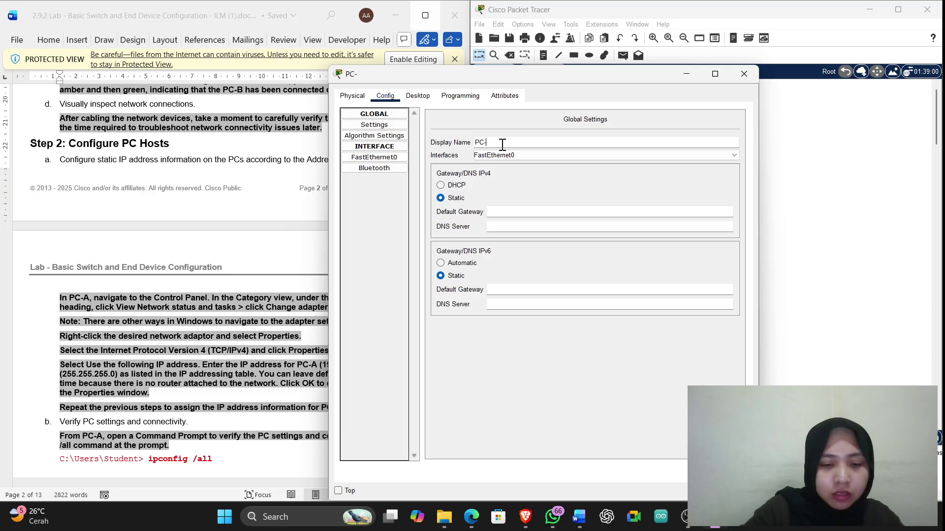
left_click(413, 96)
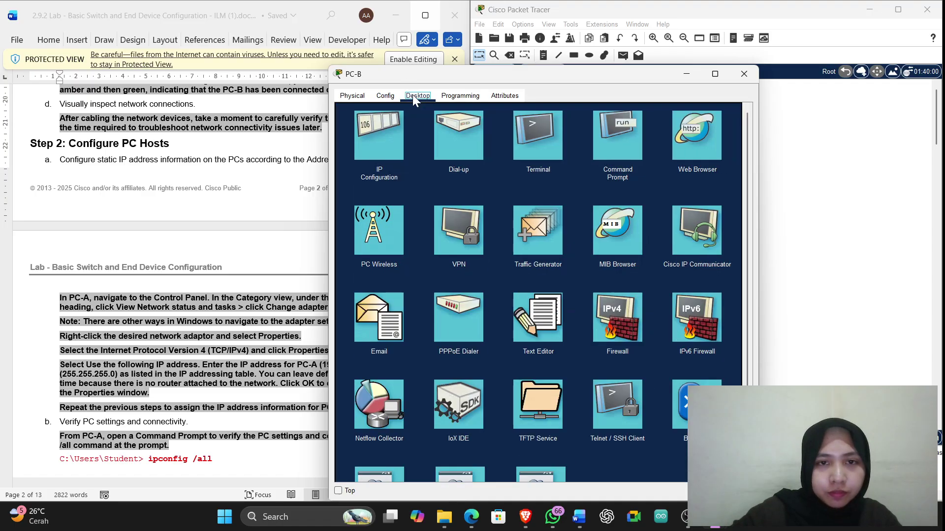
left_click(401, 150)
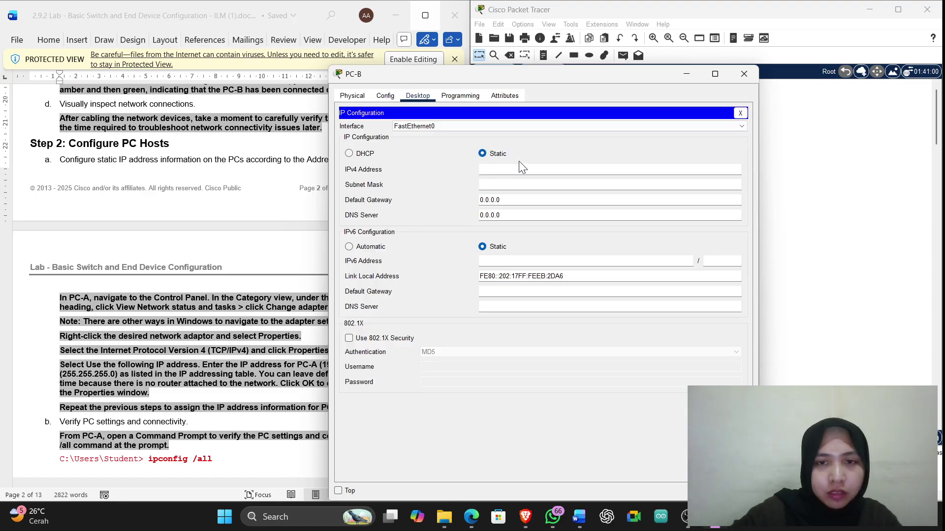
scroll(272, 282, "down", 3)
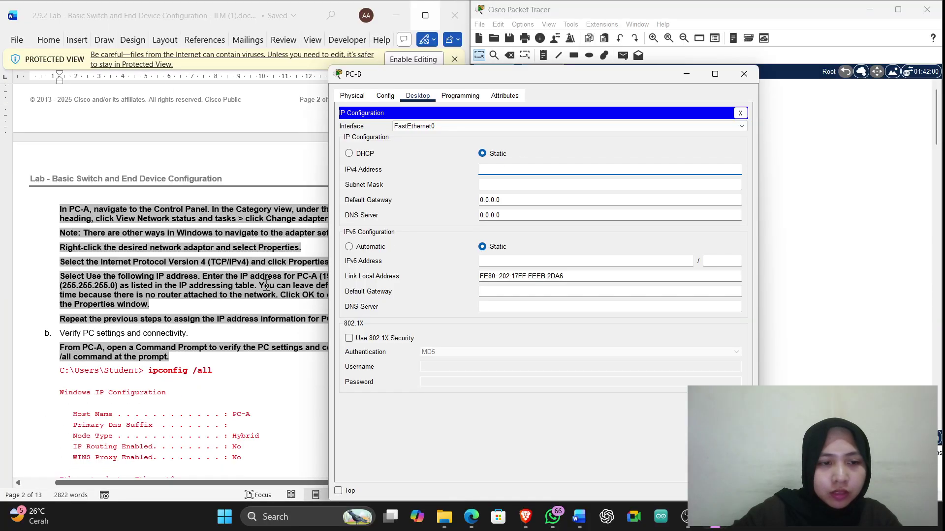
scroll(281, 268, "up", 12)
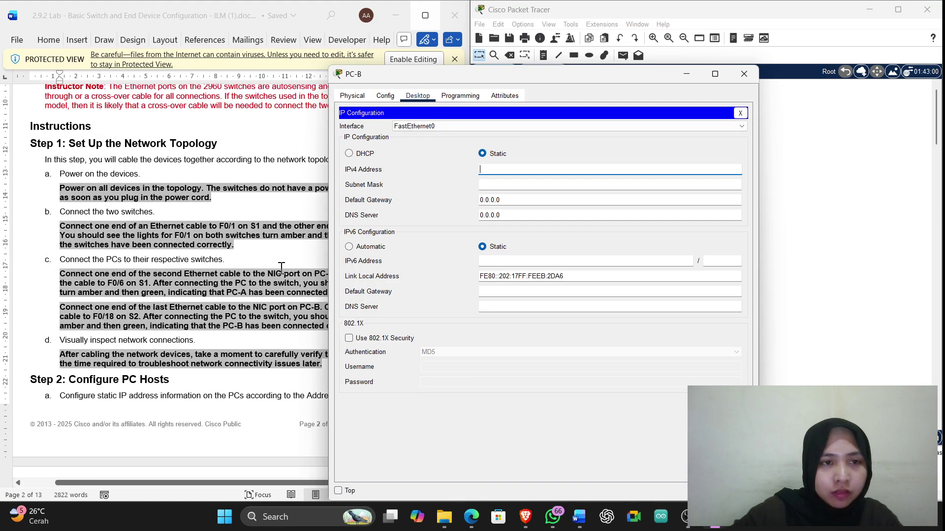
scroll(281, 266, "up", 10)
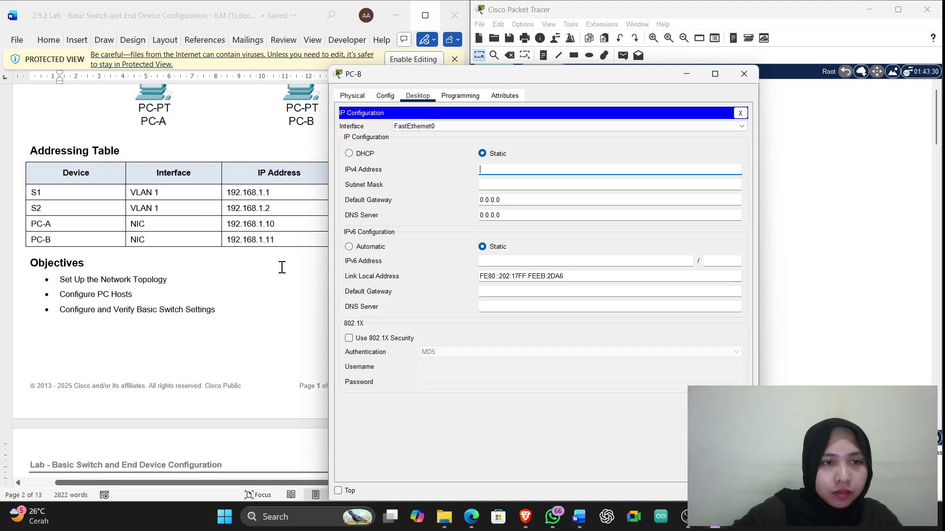
left_click(550, 170)
type("192.")
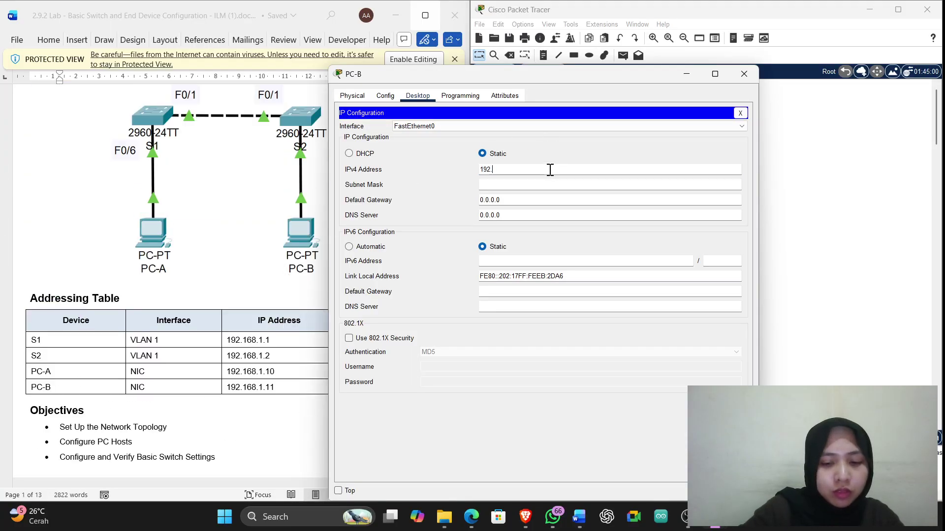
type("168")
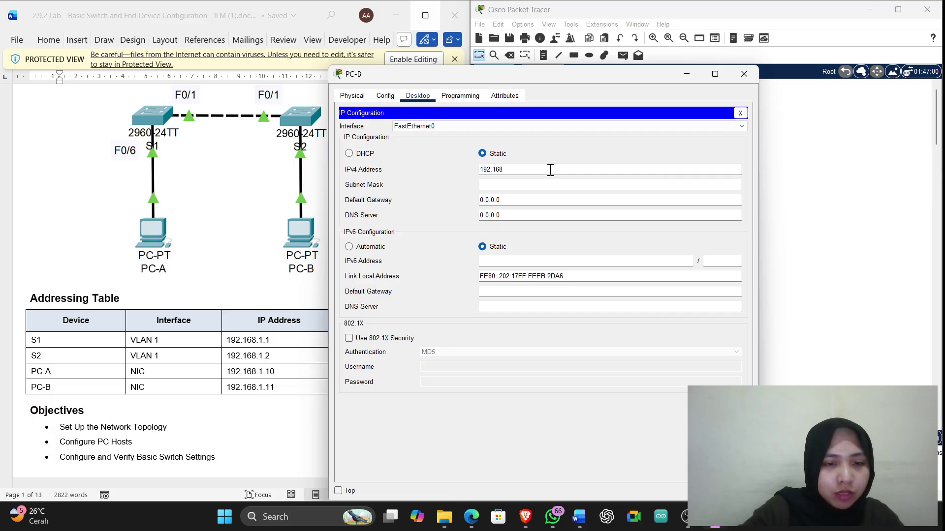
type(".1.11")
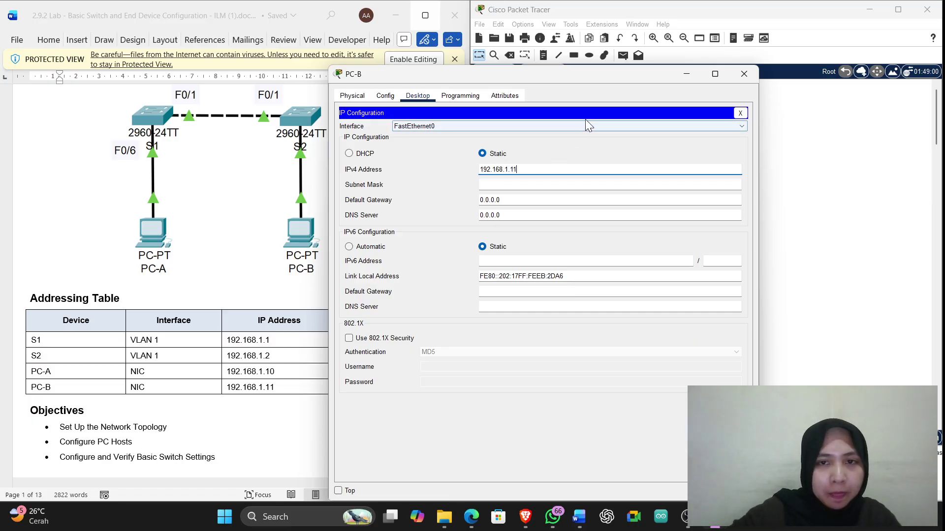
left_click(589, 185)
Review PC0's IP settings and change its display name from PC0 to PC-A
left_click(744, 74)
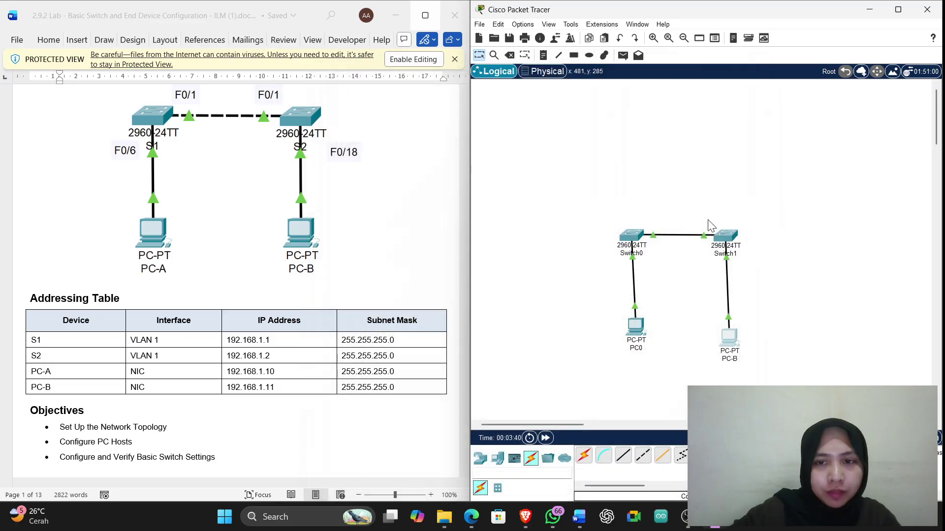
left_click(634, 326)
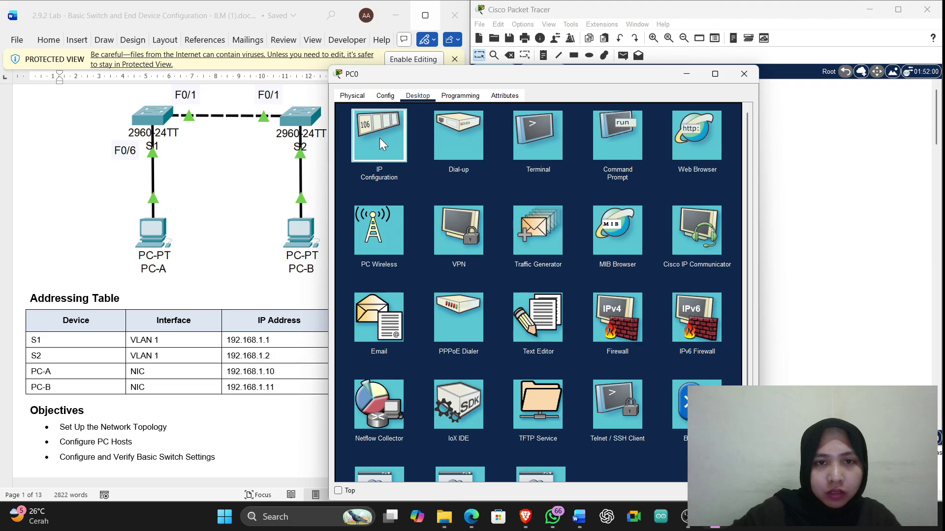
left_click(380, 140)
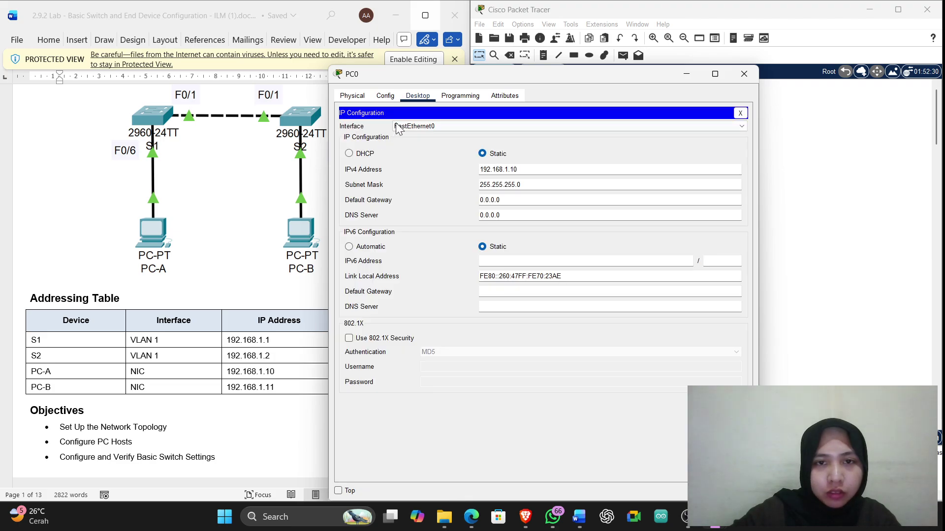
left_click(386, 96)
left_click(507, 142)
key("BackSpace")
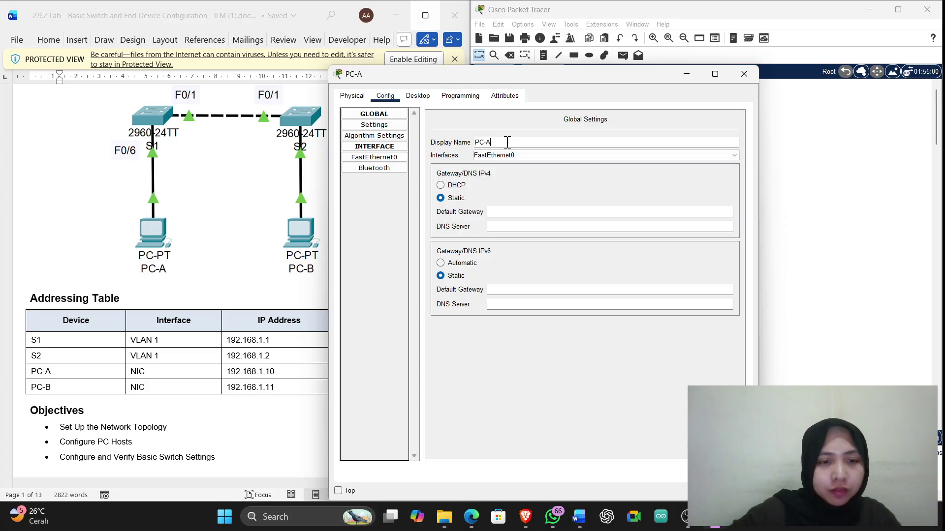
key("Return")
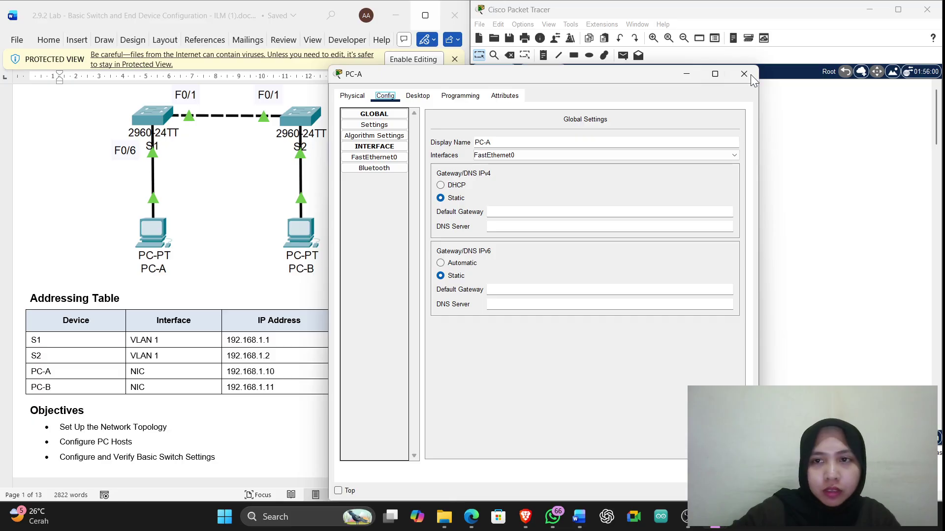
left_click(748, 74)
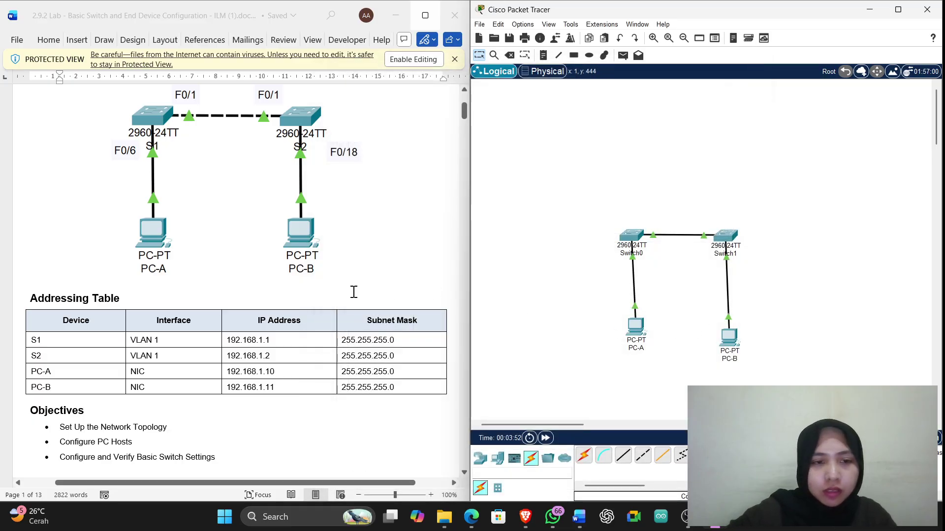
Open the Command Prompt on PC-A
scroll(352, 290, "down", 10)
scroll(355, 287, "down", 6)
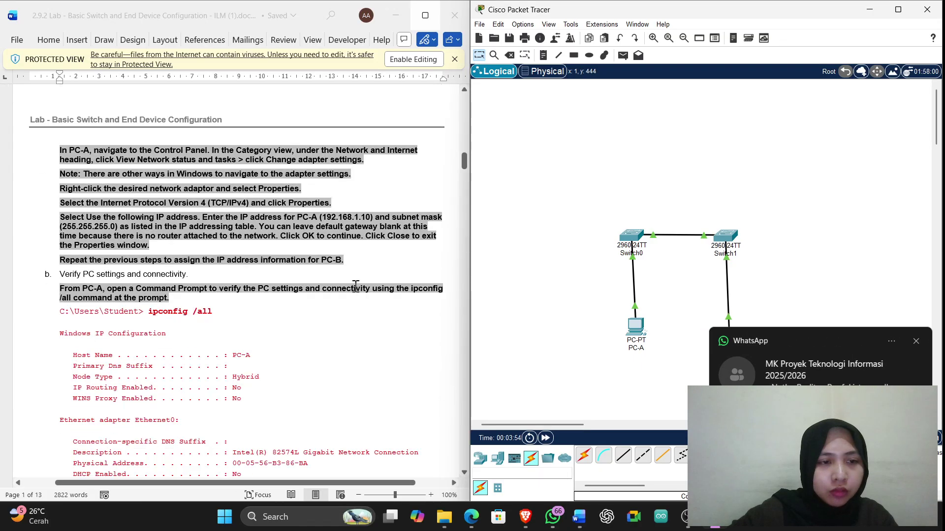
scroll(355, 287, "down", 1)
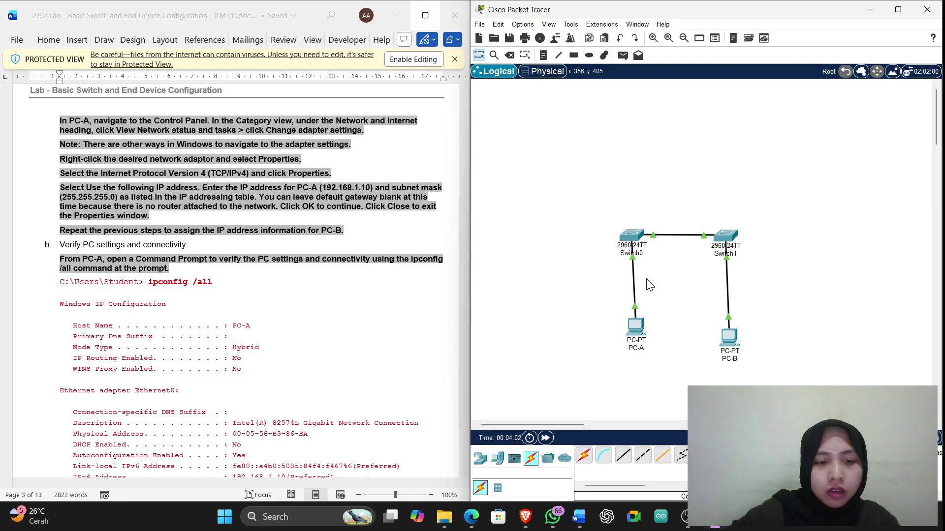
left_click(636, 327)
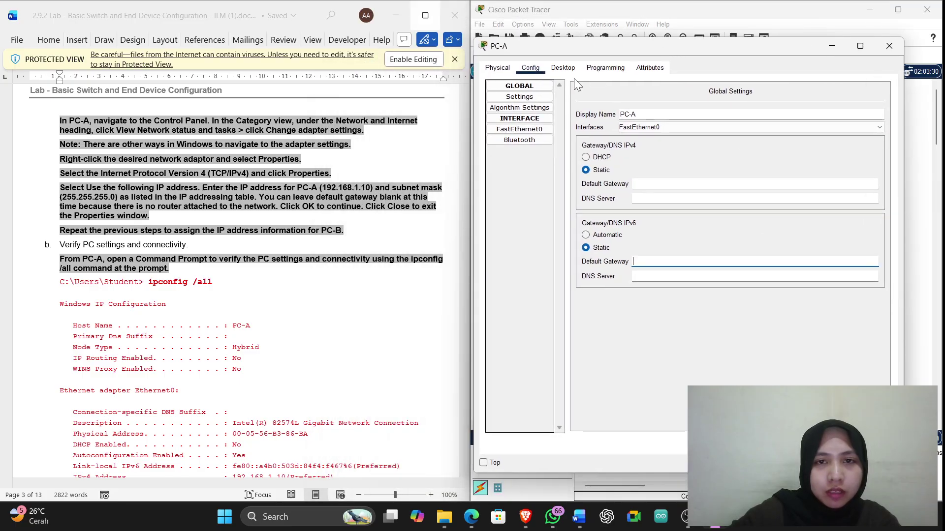
left_click(563, 68)
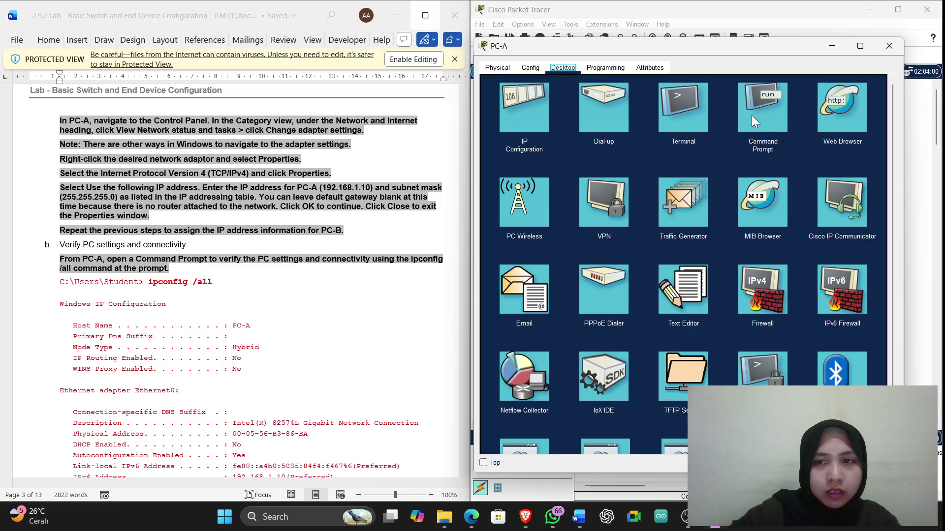
left_click(767, 112)
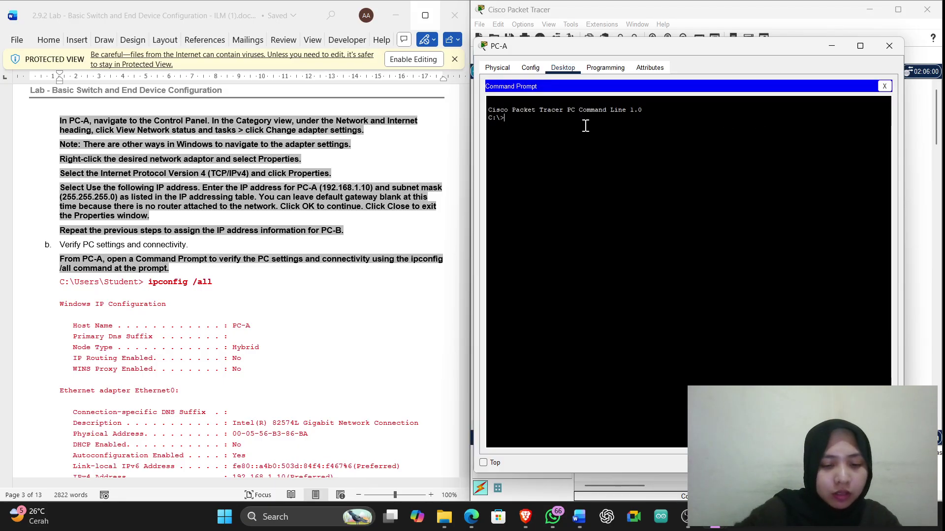
Run ipconfig /all on PC-A and page through output showing 192.168.1.10, mask 255.255.255.0
type("IP")
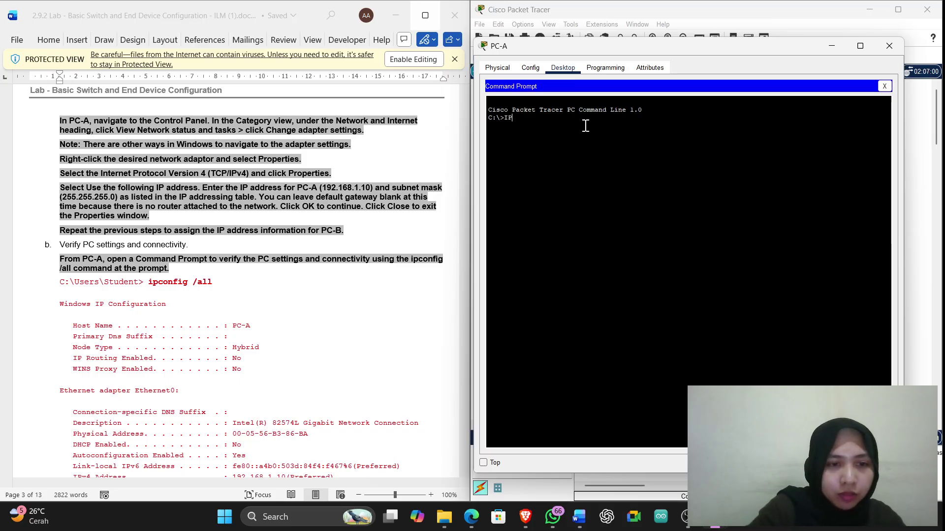
type("CONFIG")
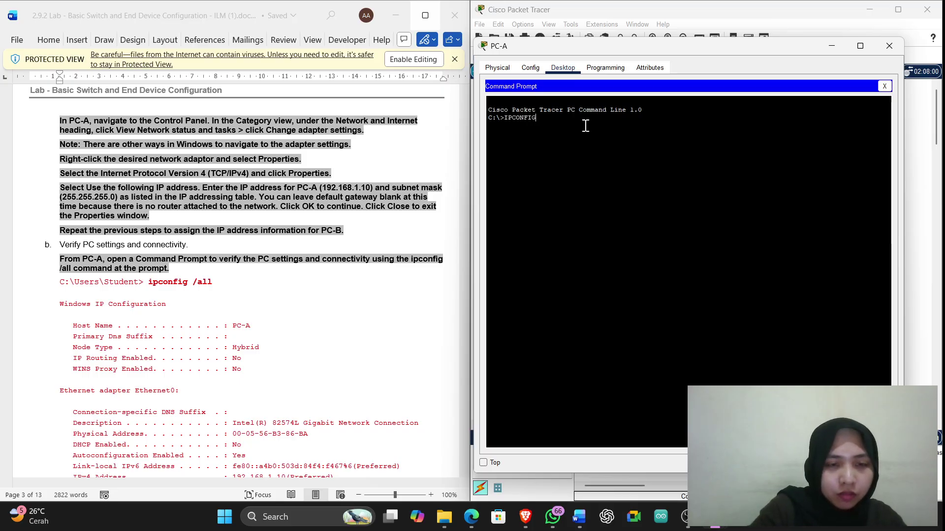
key("BackSpace")
key("BackSpace")
key("BackSpace")
key("BackSpace")
key("BackSpace")
key("BackSpace")
key("BackSpace")
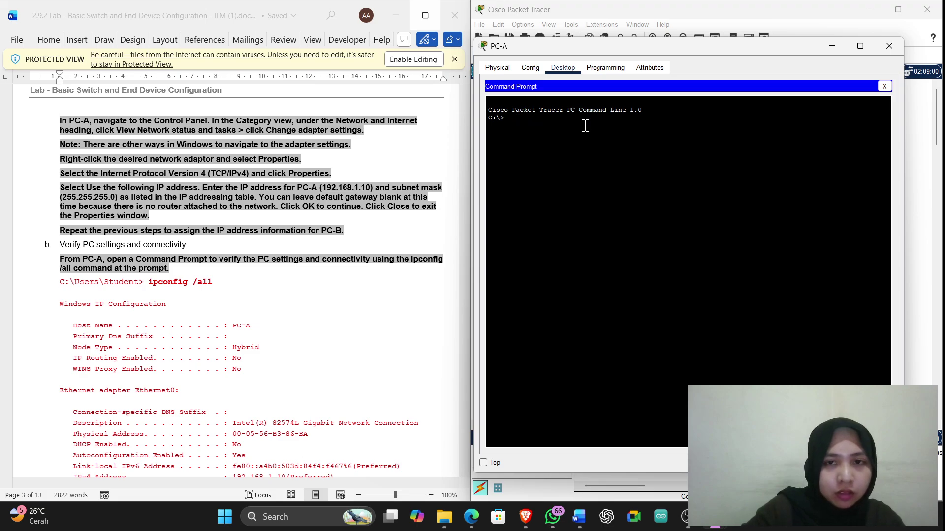
type("ip")
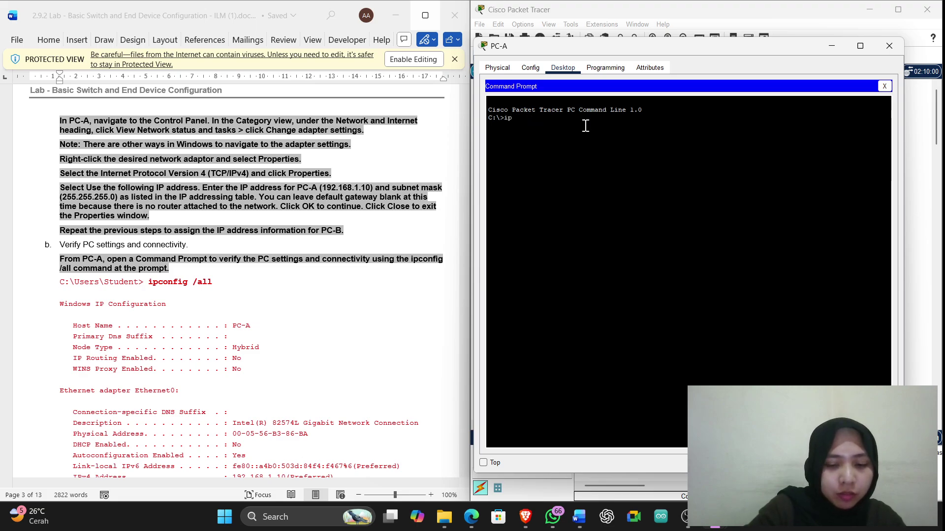
type("config")
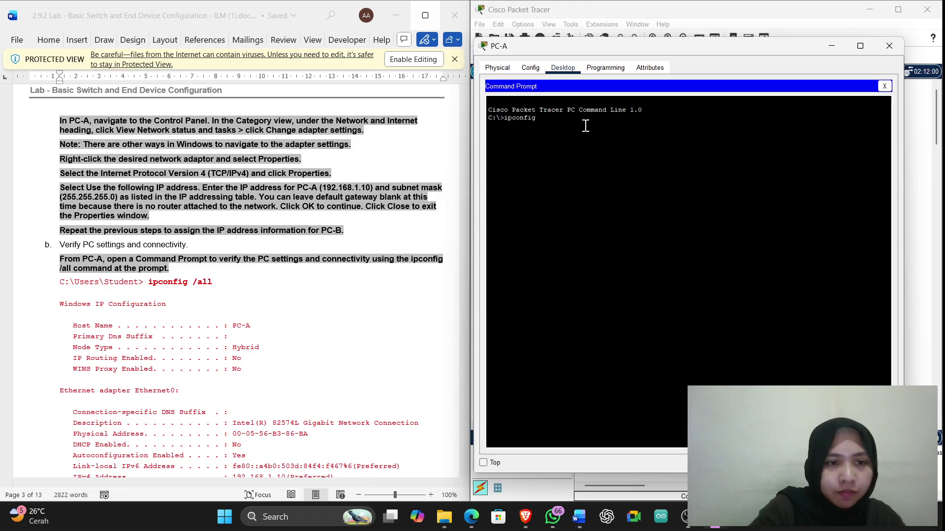
type(" /a")
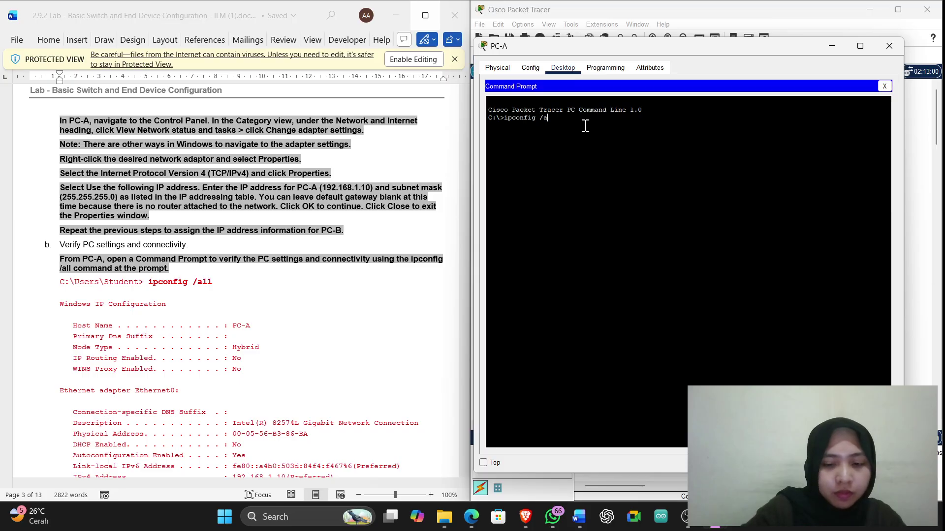
type("ll")
key("Return")
key("space")
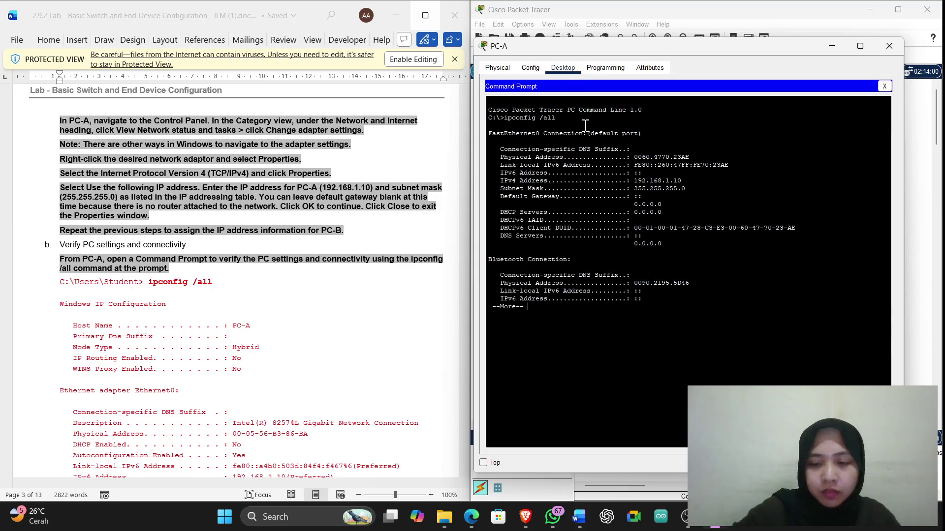
key("space")
key("Return")
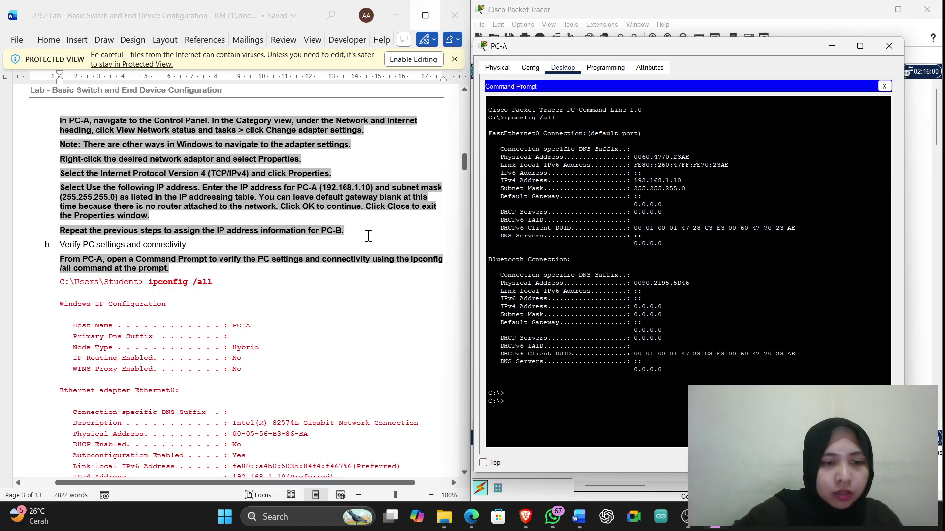
scroll(368, 236, "down", 13)
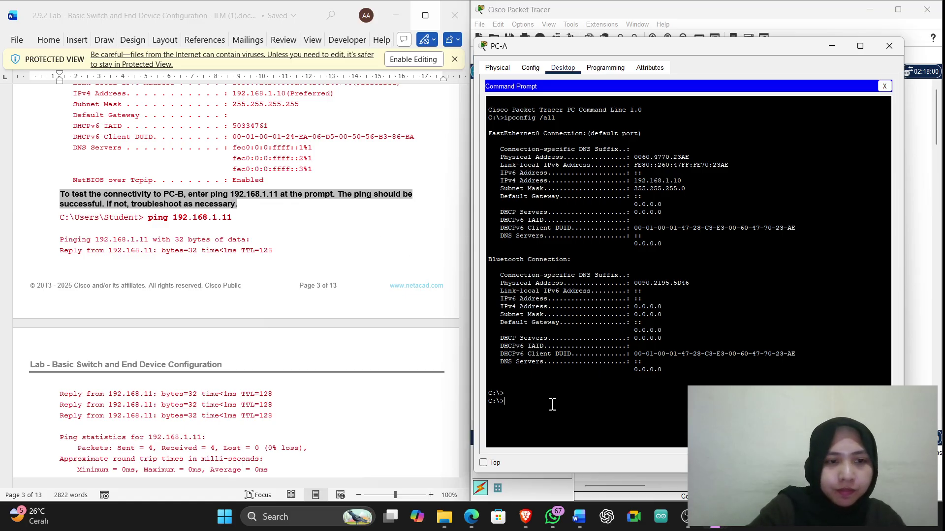
Run ping 192.168.1.11 from PC-A and read the 4 sent, 4 received, 0% loss statistics
type("ping 1")
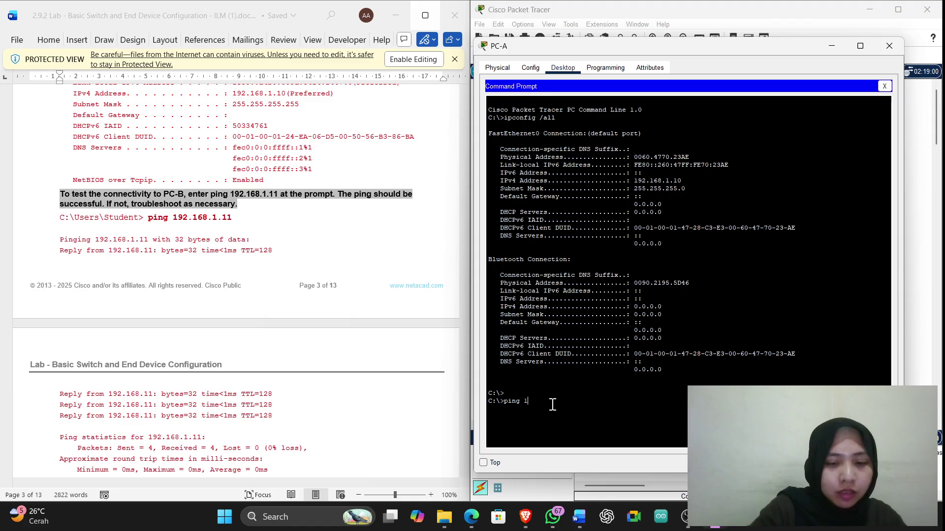
type("92.1")
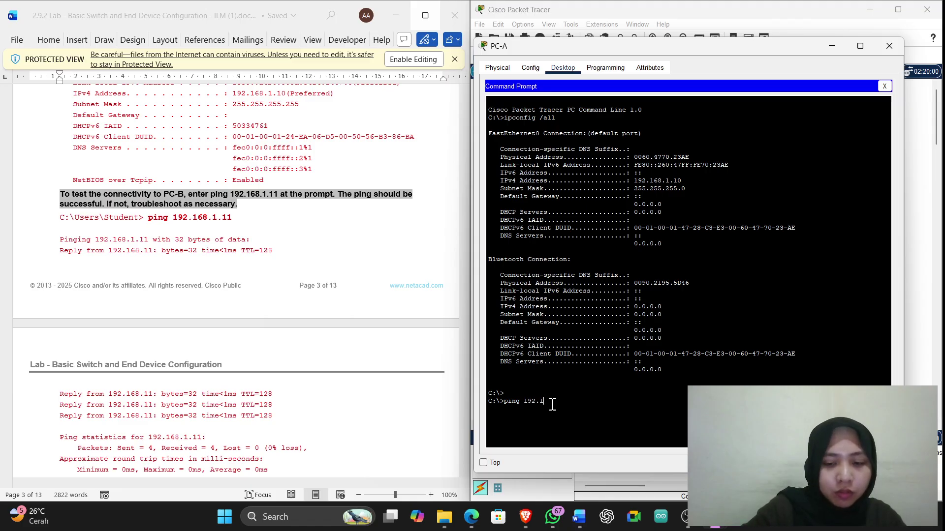
type("68")
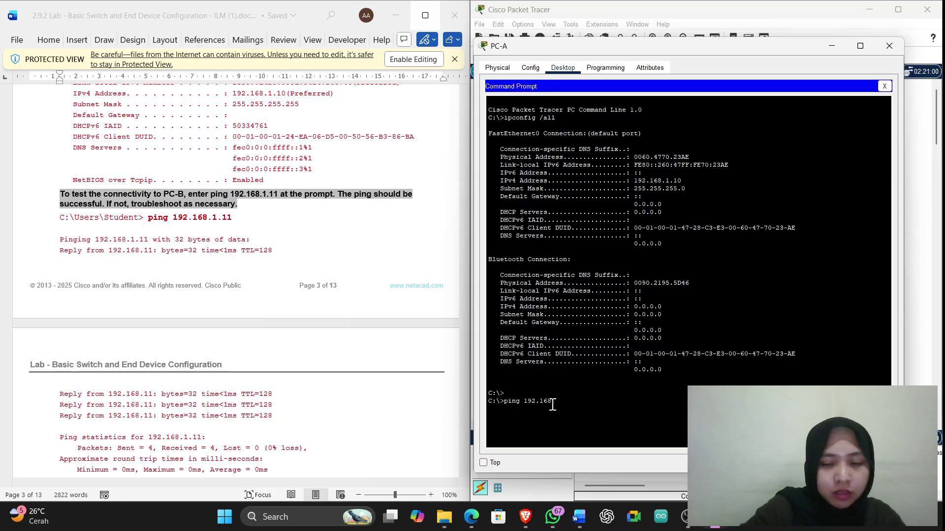
type(".1.11")
key("Return")
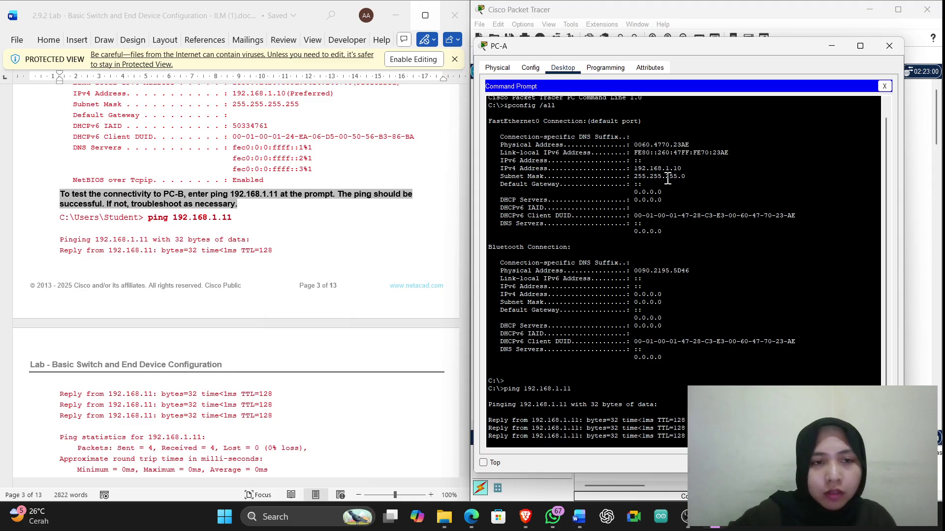
scroll(293, 281, "down", 4)
scroll(292, 281, "up", 3)
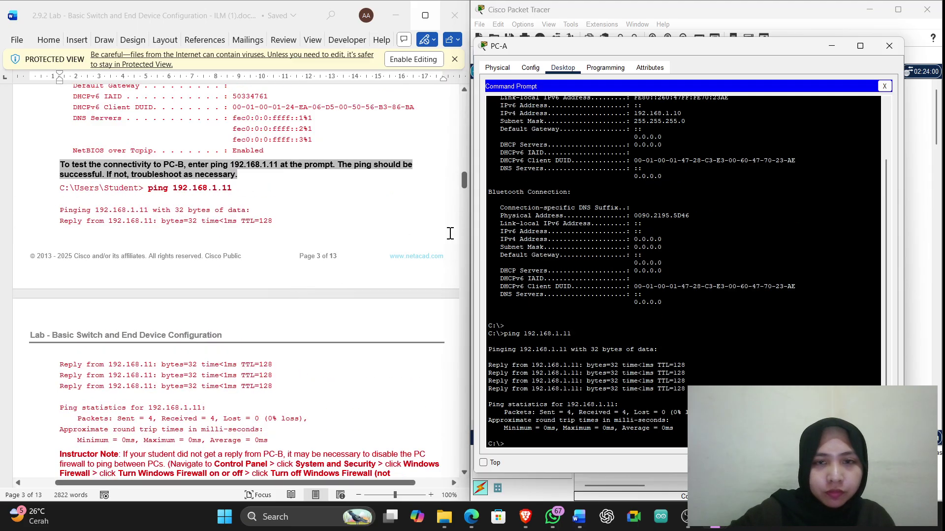
scroll(185, 301, "down", 4)
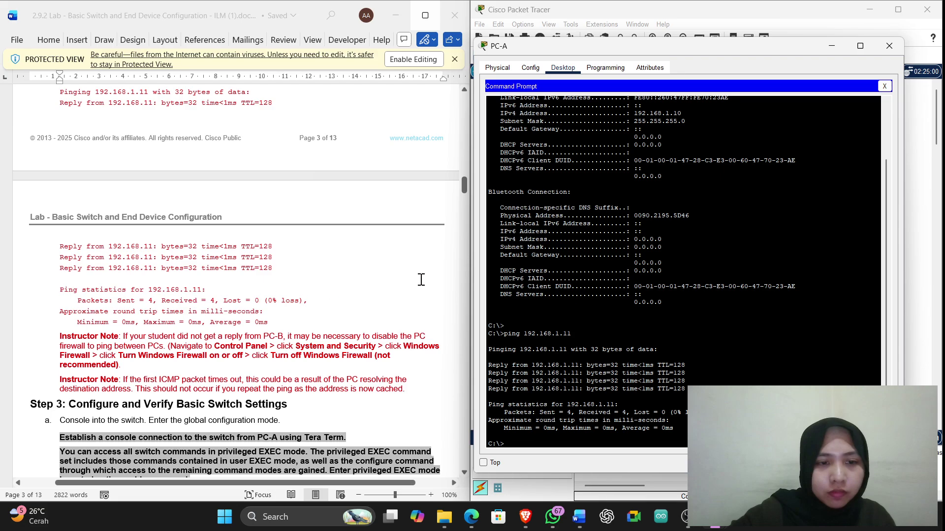
Open PC-B's Command Prompt and run ipconfig /all, confirming address 192.168.1.11
left_click(889, 46)
left_click(733, 335)
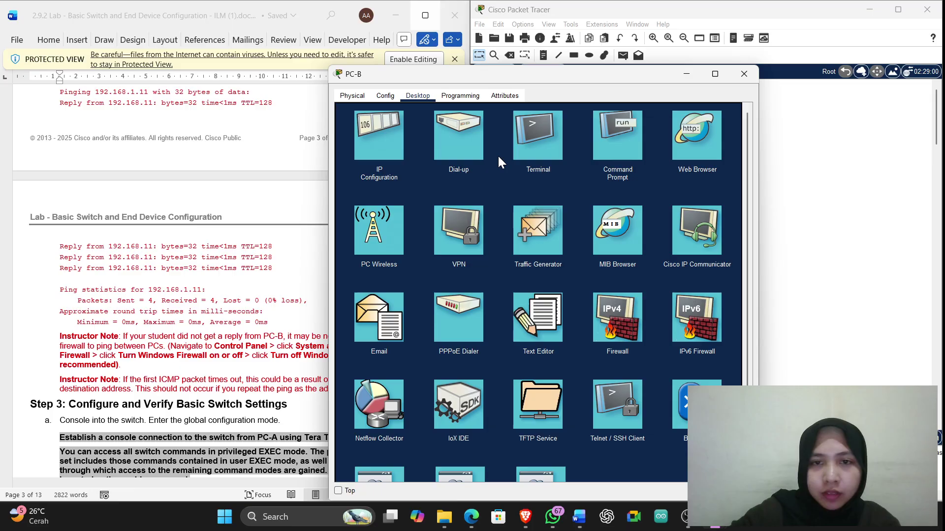
left_click(617, 144)
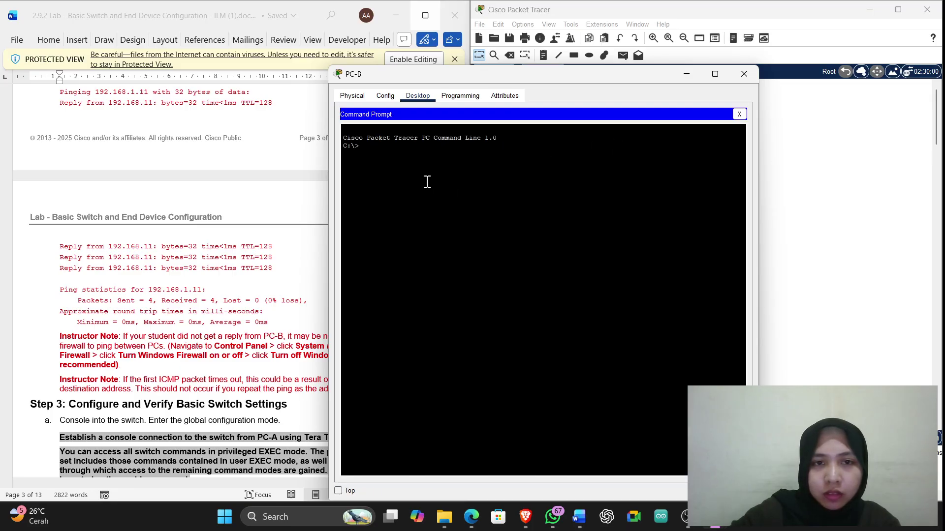
scroll(256, 243, "up", 13)
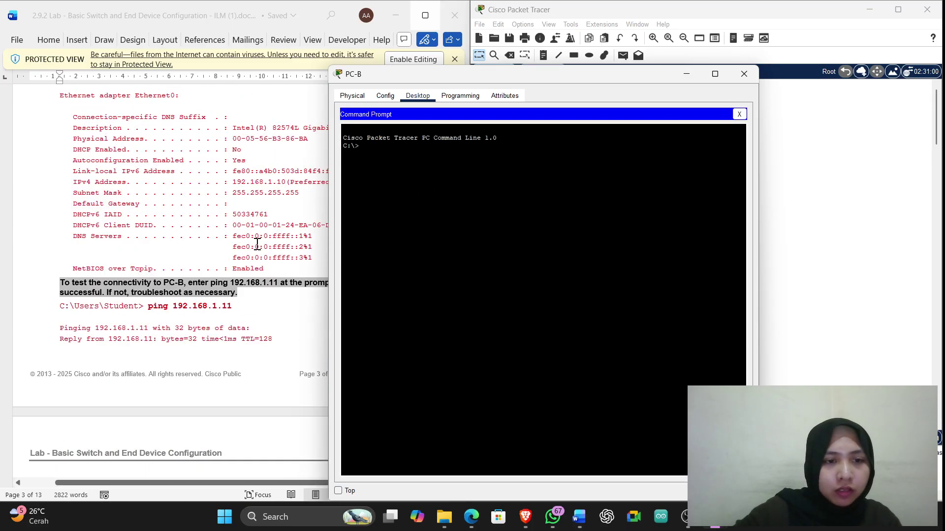
type("i")
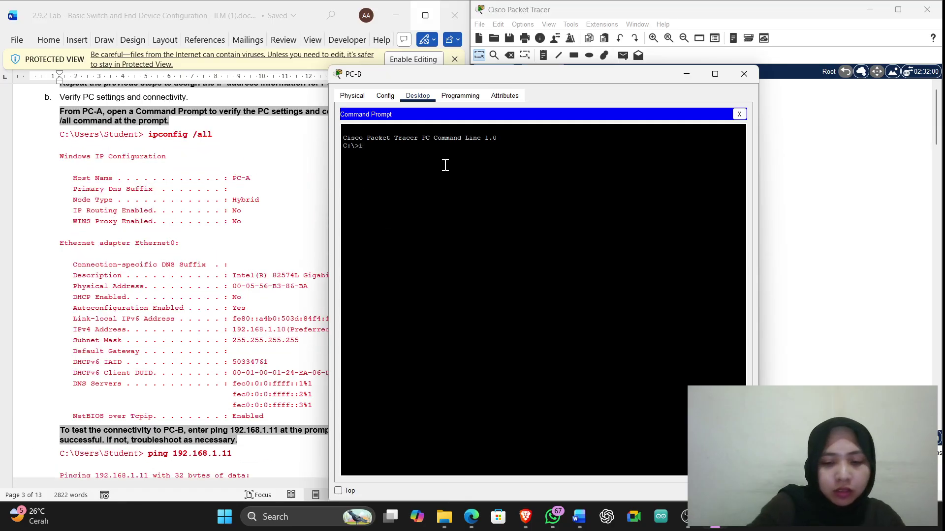
type("pconfig")
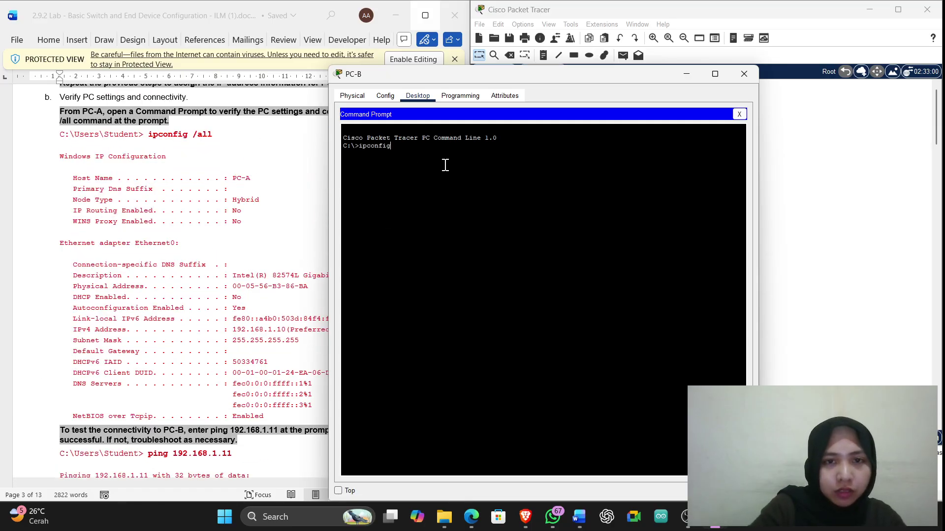
type(" /all")
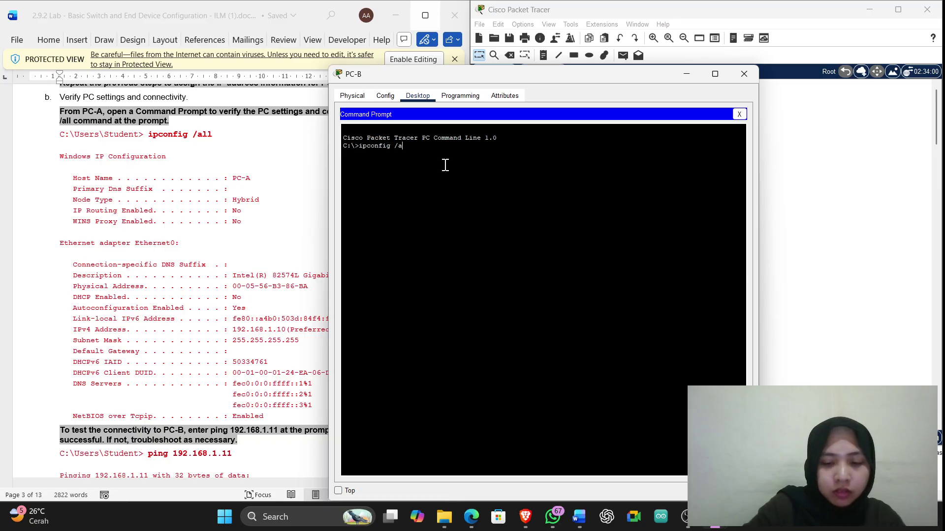
key("Return")
key("Return")
key("Return")
key("Return")
key("Return")
key("Return")
key("Return")
key("Return")
key("Return")
key("Return")
key("Return")
key("Return")
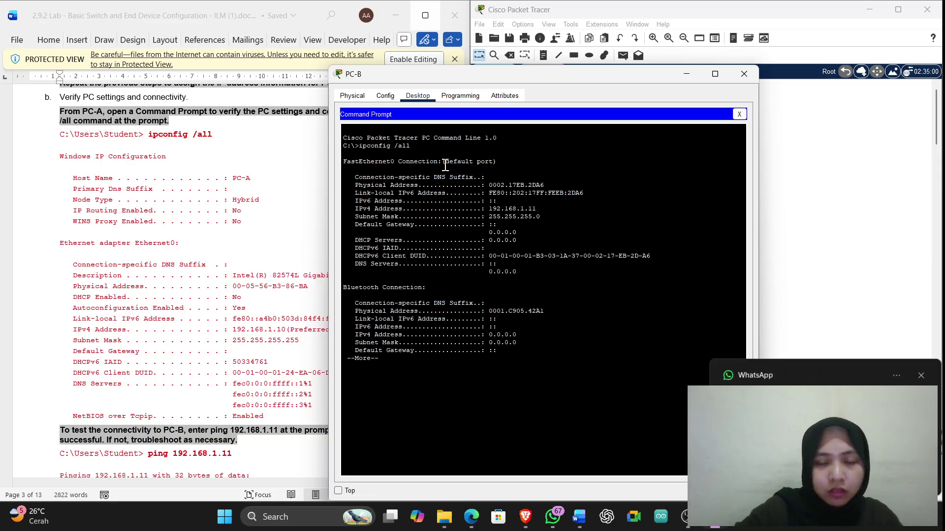
key("Return")
key("Return")
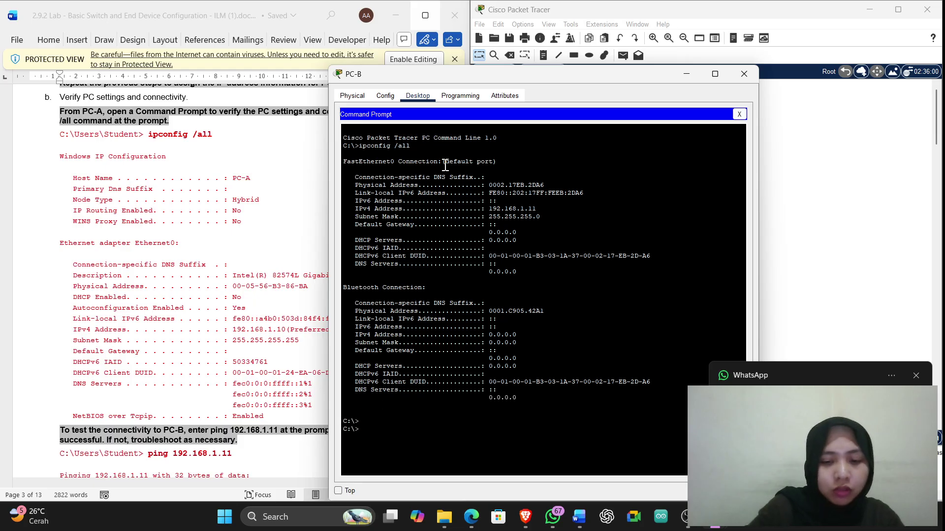
Ping 192.168.1.10 from PC-B and raise the window to read the 0% loss result
type("ping 1")
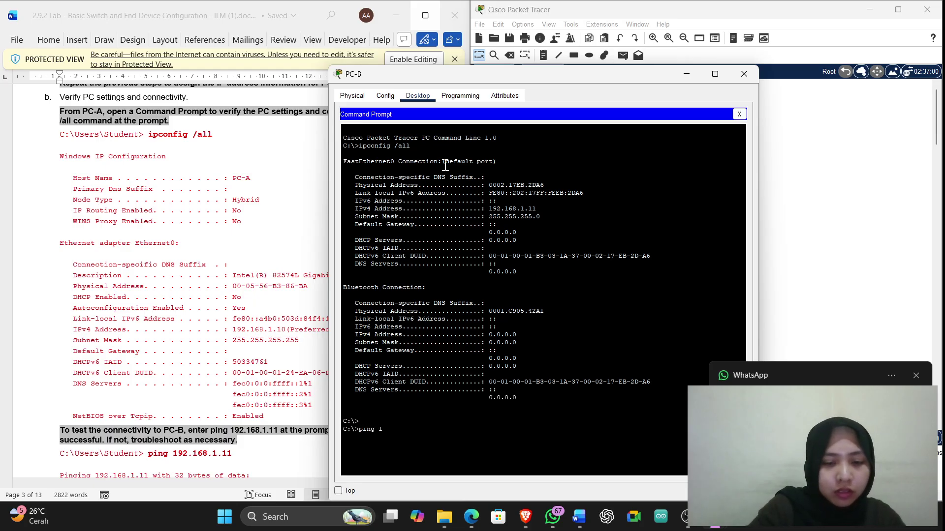
type("92.168.1")
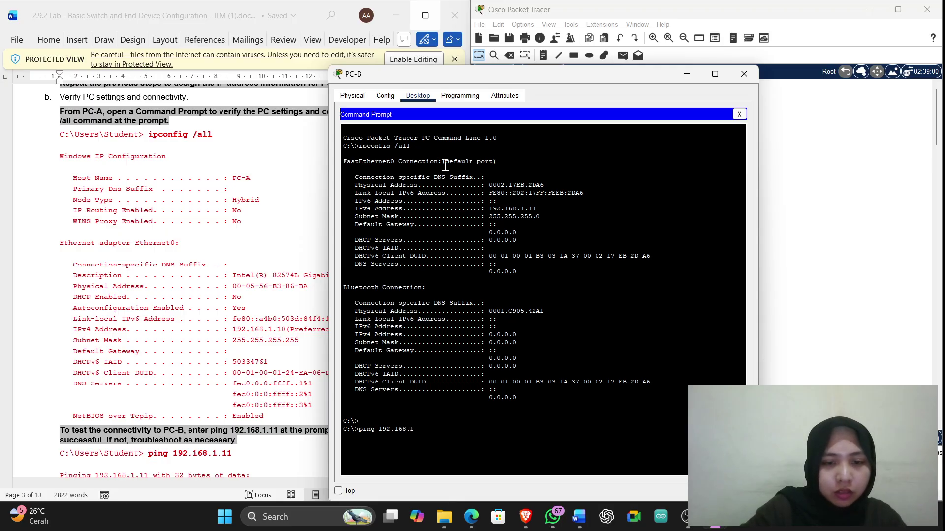
type(".10")
key("Return")
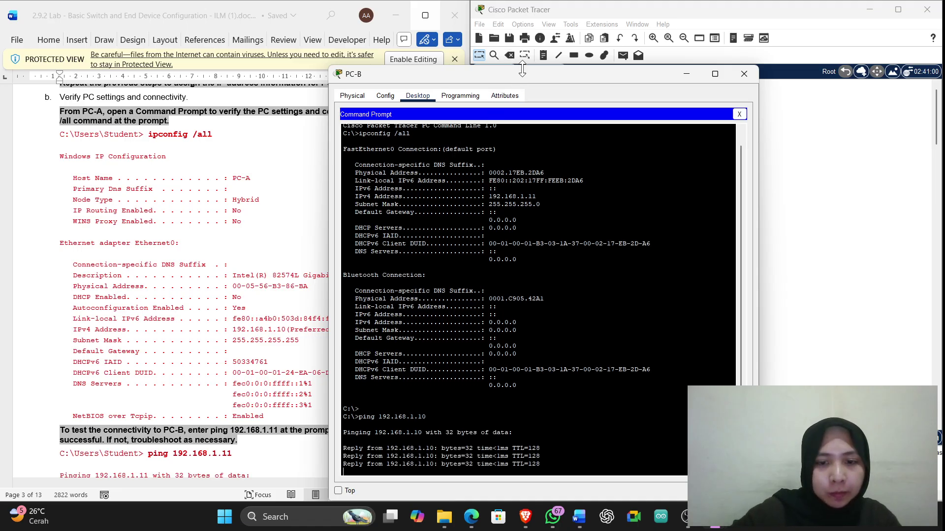
left_click_drag(703, 74, 703, 10)
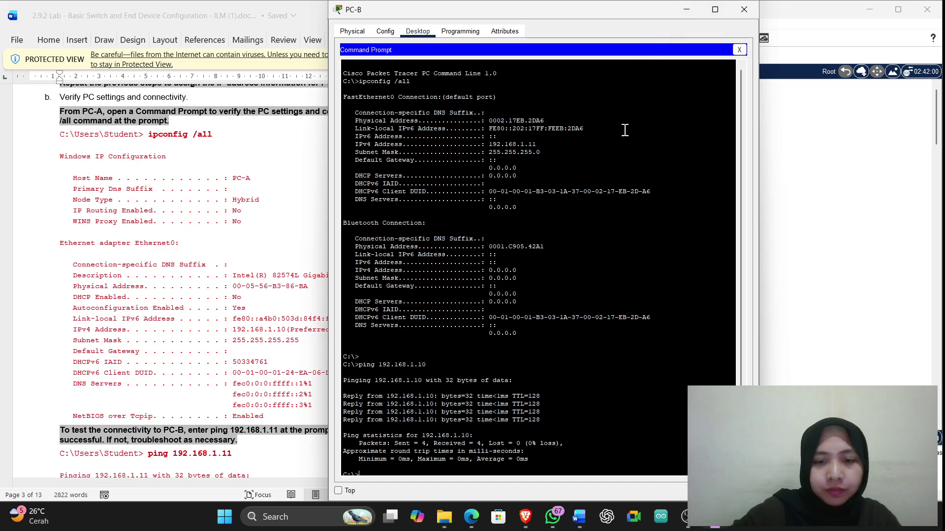
Close the PC-B device window to get back to the topology canvas
left_click(745, 8)
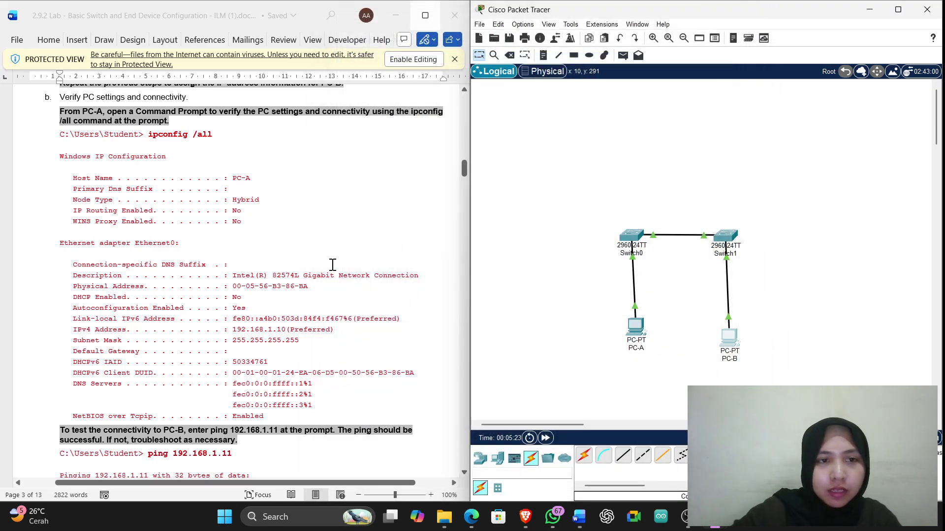
scroll(331, 265, "down", 15)
scroll(331, 265, "down", 5)
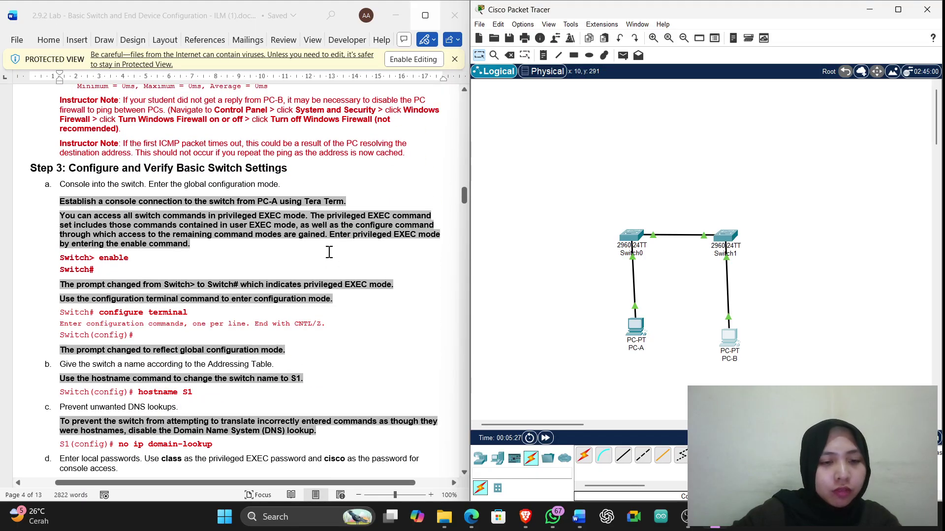
scroll(266, 297, "up", 5)
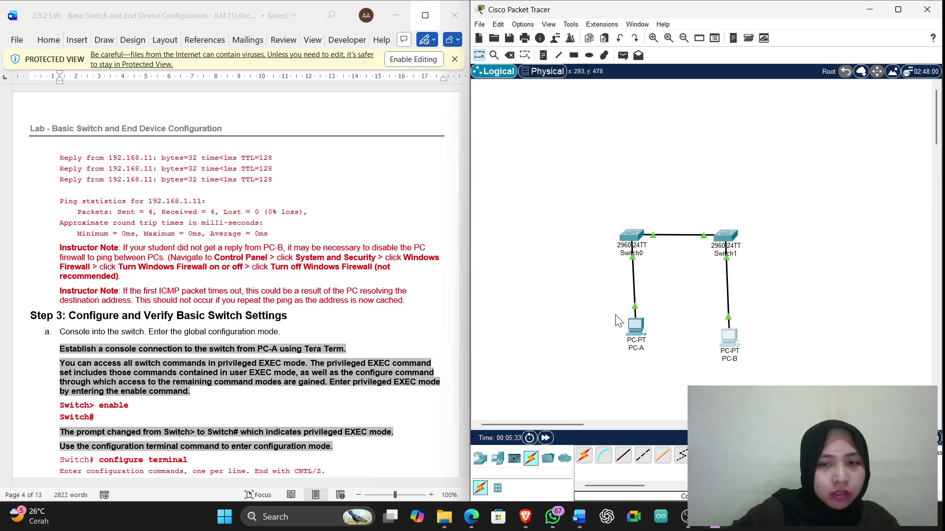
Open Switch0's CLI, move its window to the right, and bring up the Switch> prompt
left_click(631, 236)
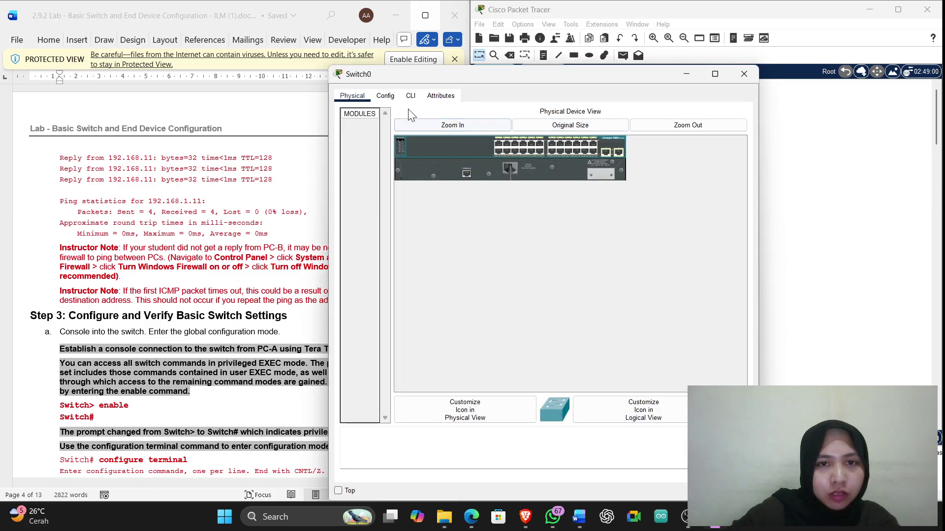
left_click(411, 96)
left_click_drag(471, 74, 654, 55)
left_click(528, 421)
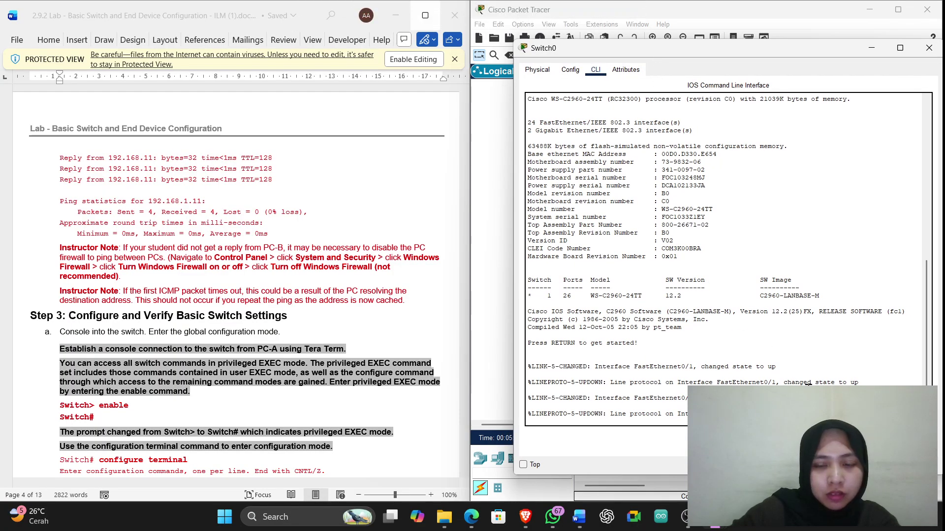
key("Return")
key("Return")
key("Return")
key("Return")
key("Return")
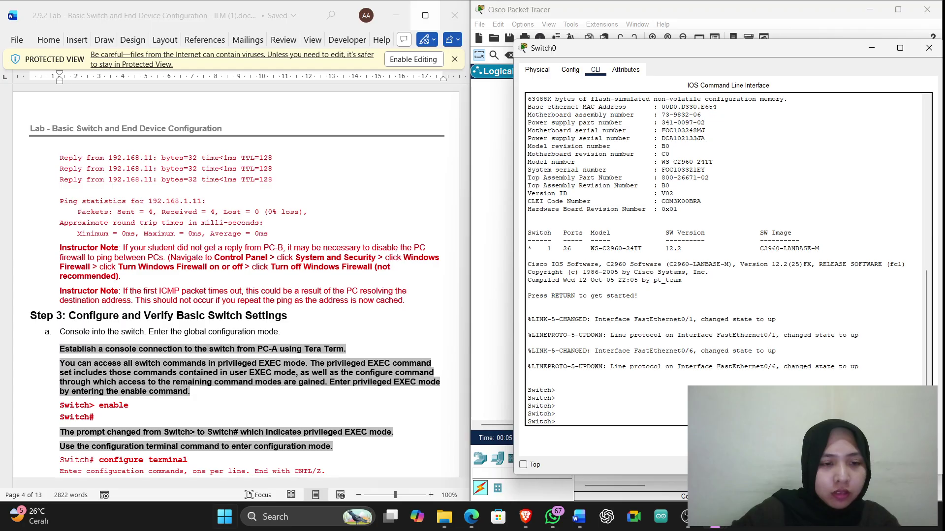
scroll(249, 400, "down", 2)
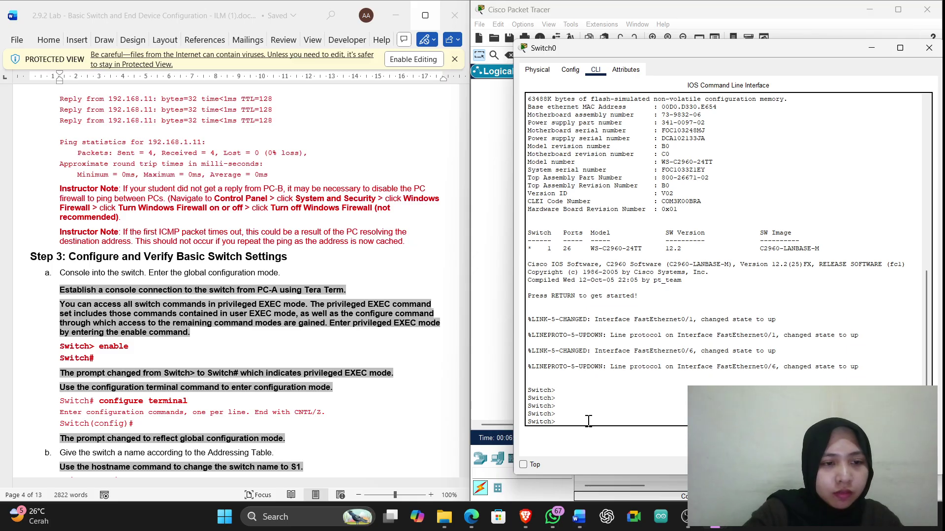
Enter privileged EXEC mode on Switch0 with enable
type("nab")
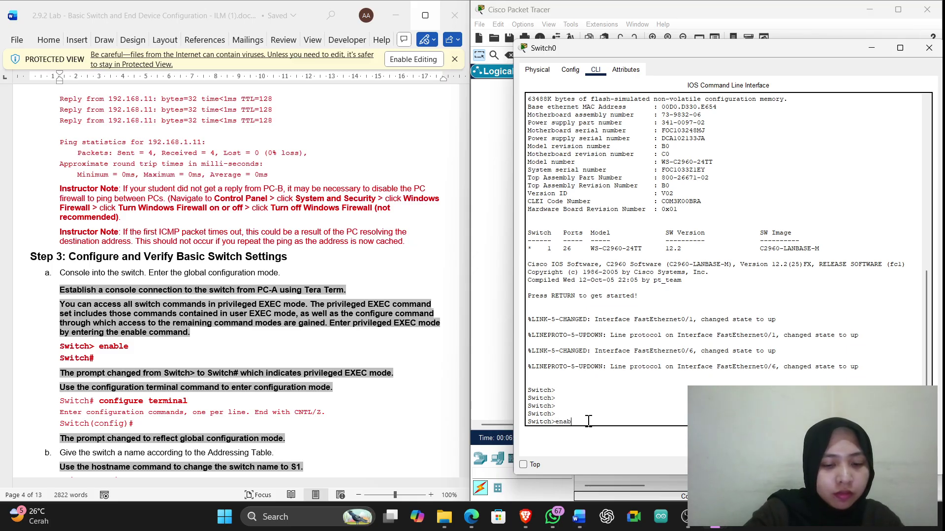
type("le")
key("Return")
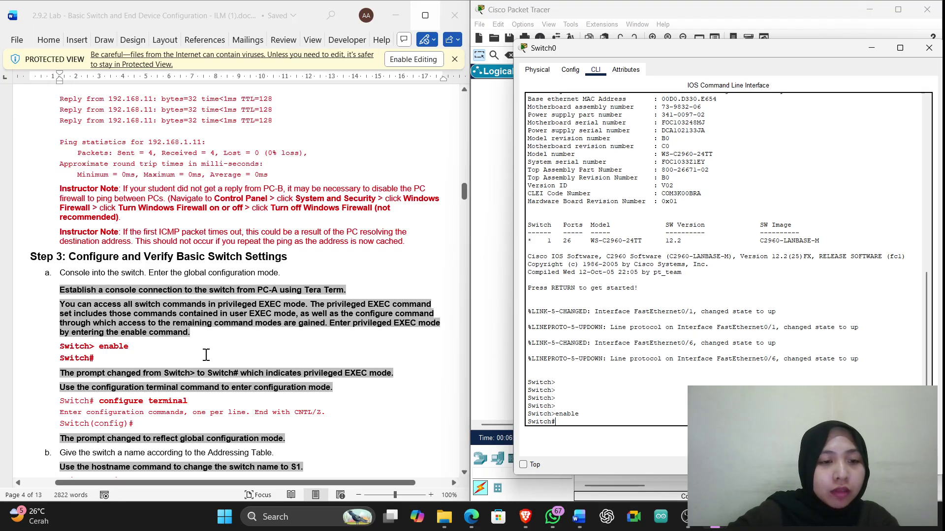
scroll(282, 367, "up", 1)
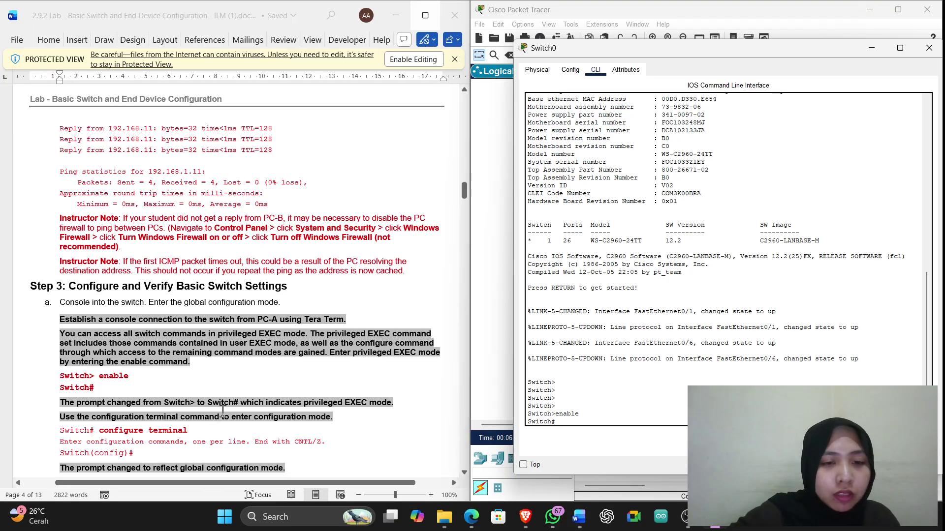
scroll(223, 413, "down", 4)
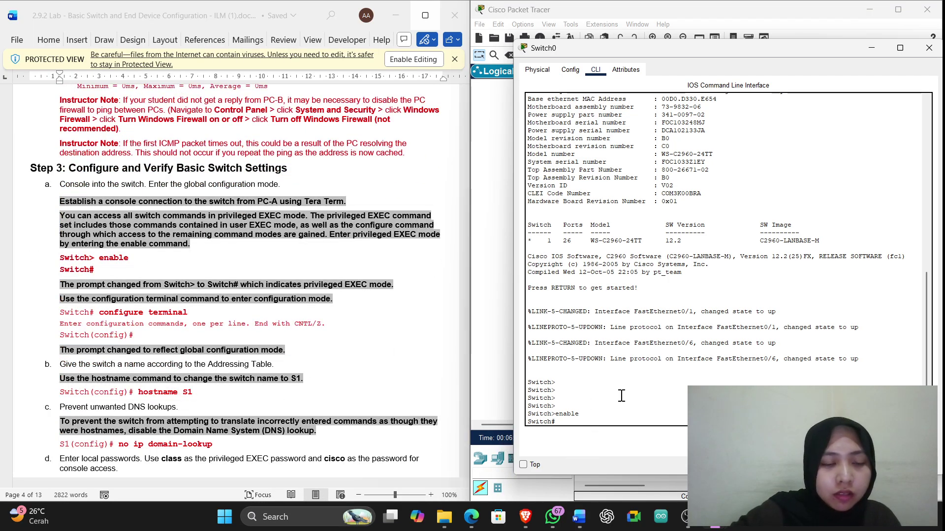
Enter global configuration mode with configure terminal to reach Switch(config)#
type("configu")
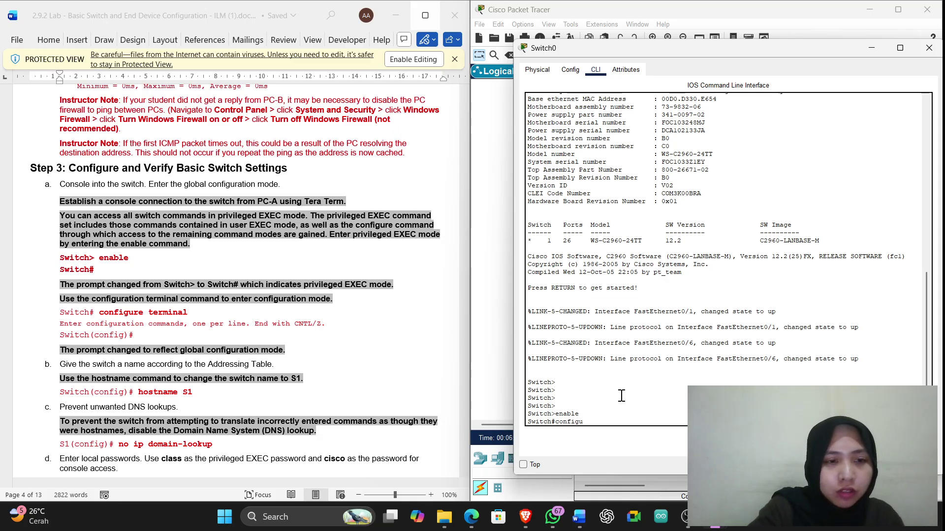
type("re terminal")
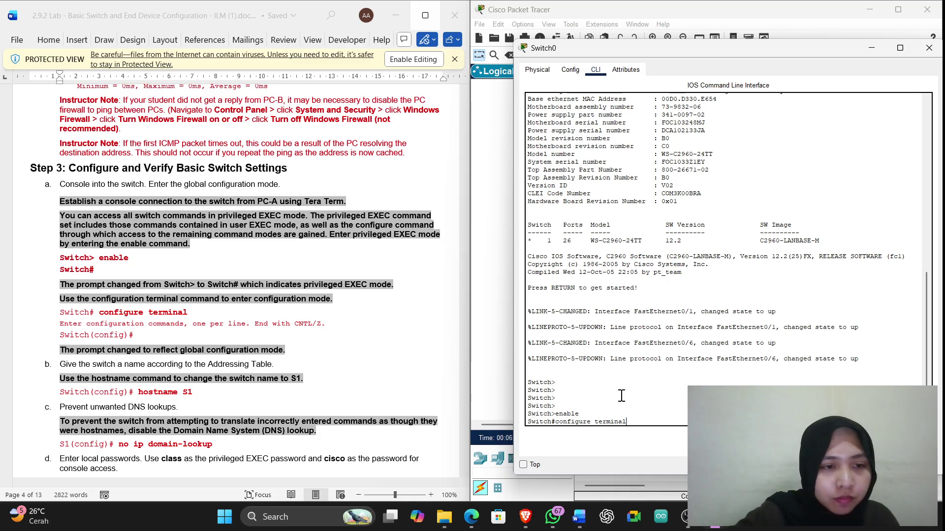
key("Return")
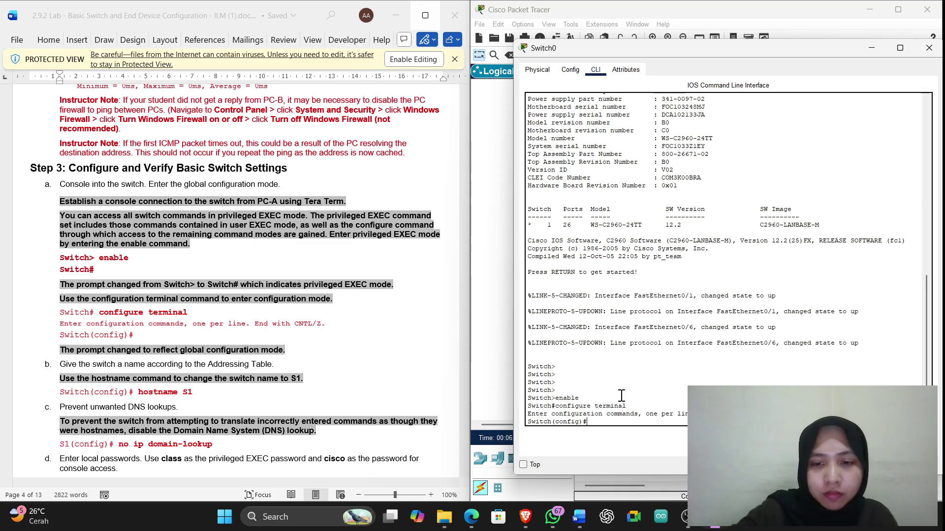
key("Return")
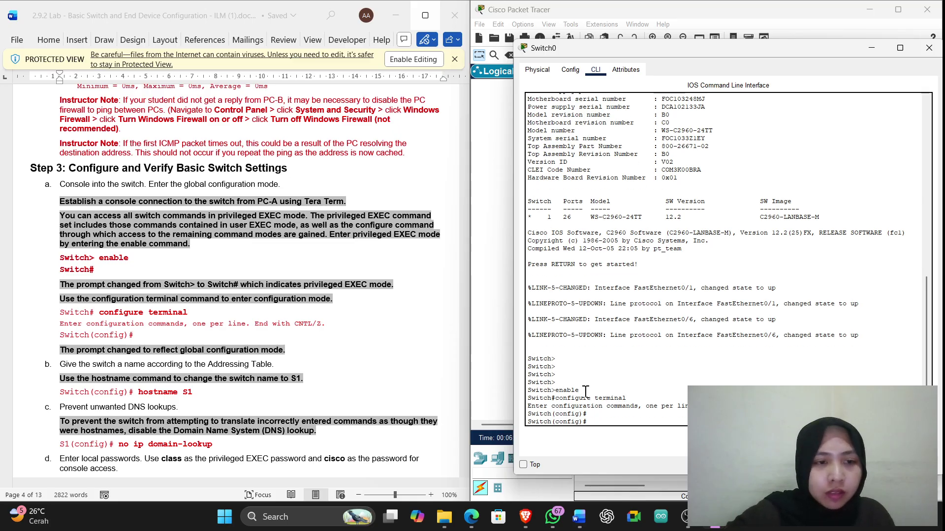
scroll(197, 347, "down", 1)
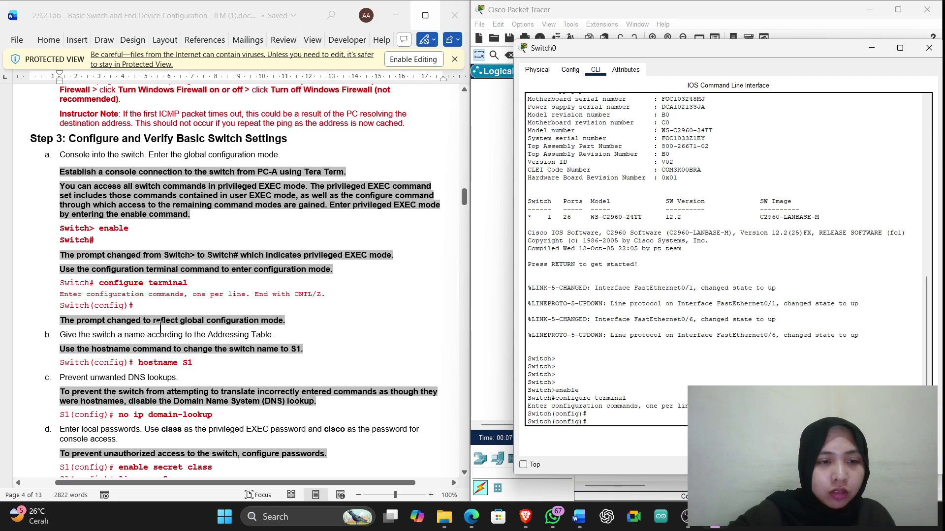
scroll(131, 339, "down", 1)
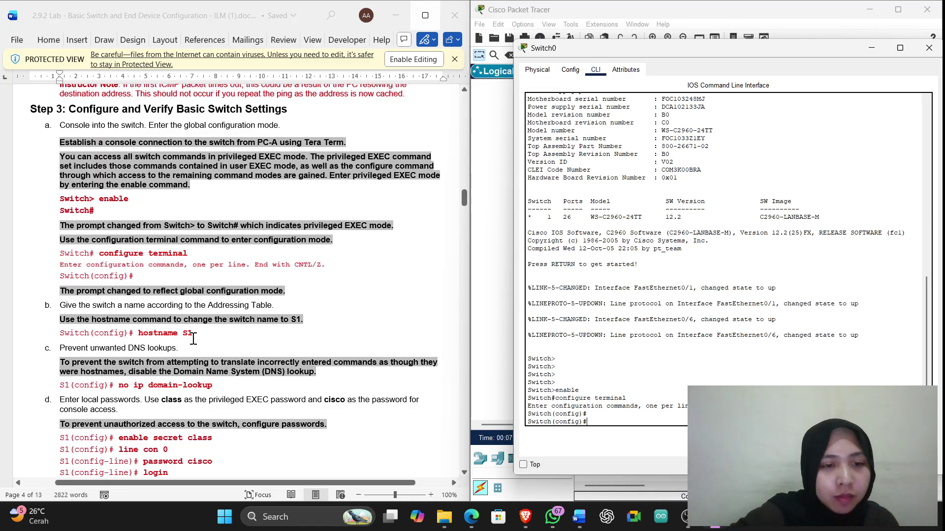
left_click_drag(195, 333, 145, 333)
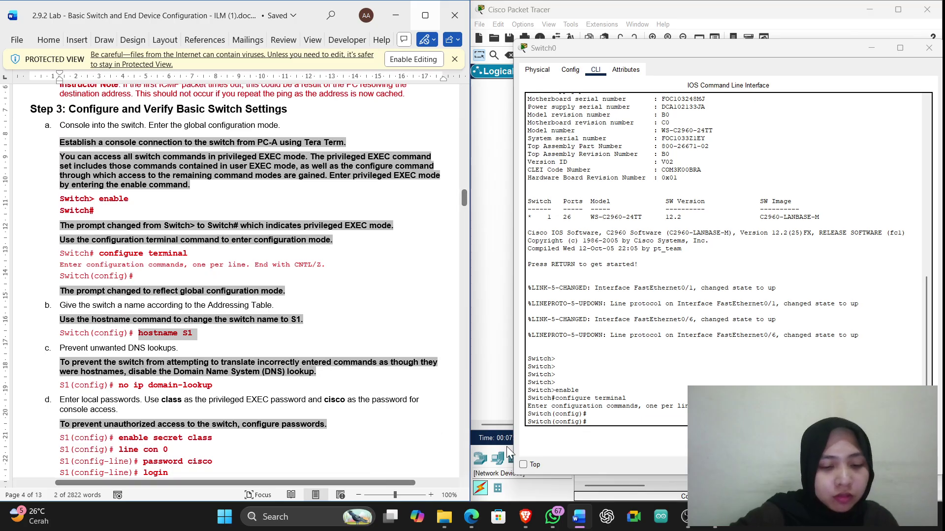
Paste and run hostname S1 to rename the switch
left_click(605, 424)
right_click(615, 428)
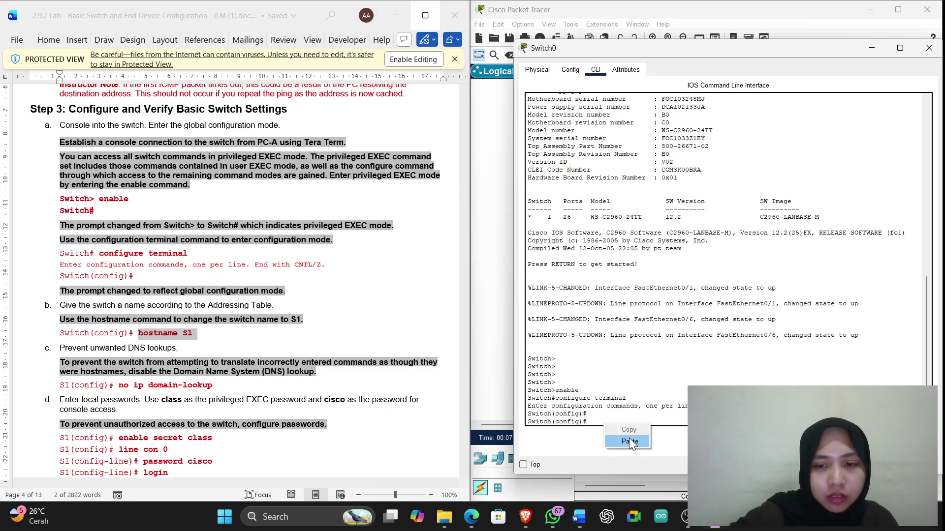
left_click(629, 441)
key("Return")
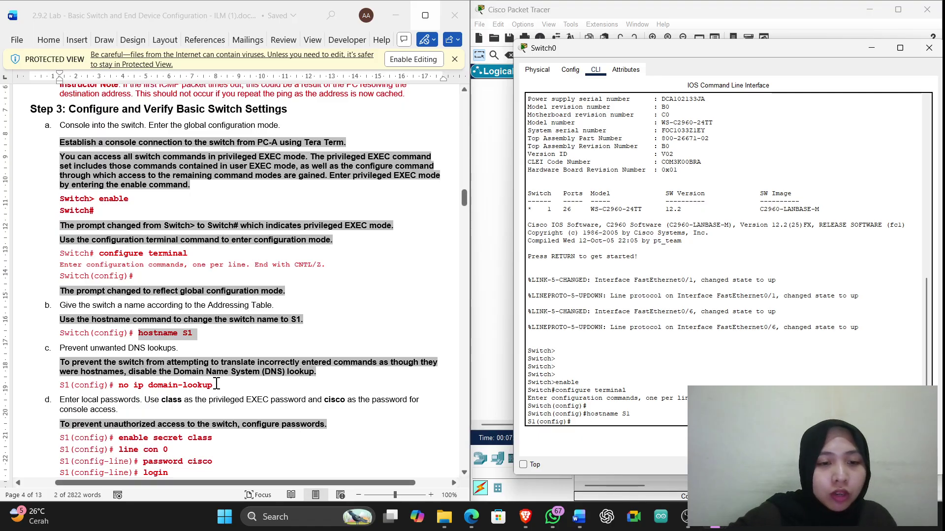
Paste and run no ip domain-lookup to disable DNS lookups
left_click_drag(215, 389, 118, 386)
left_click(580, 424)
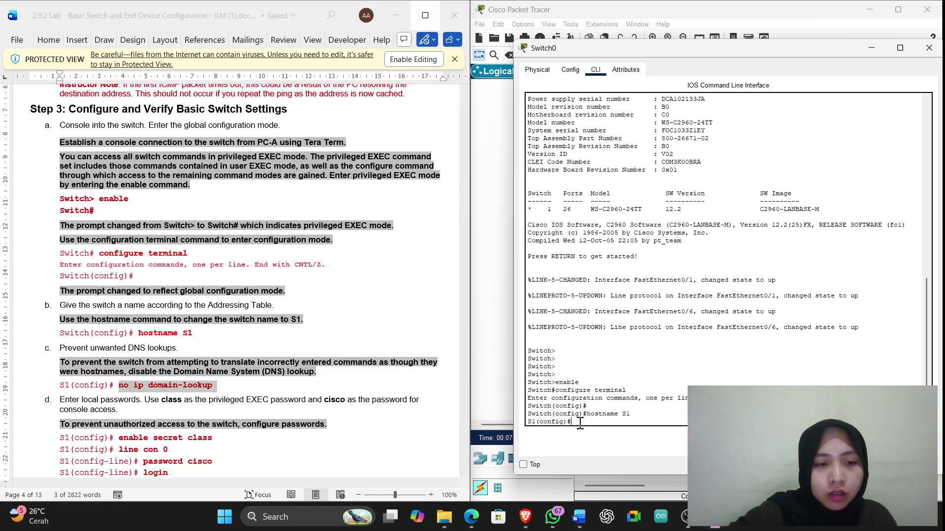
right_click(580, 423)
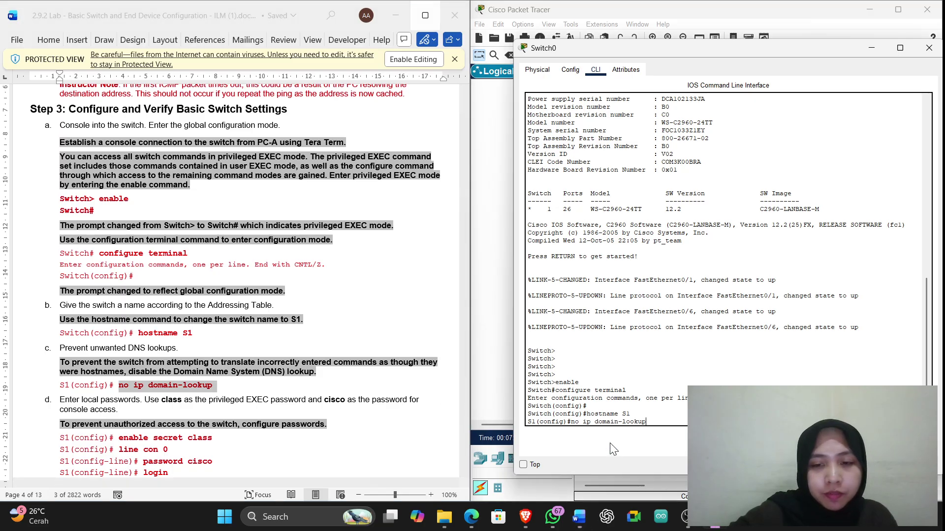
key("Return")
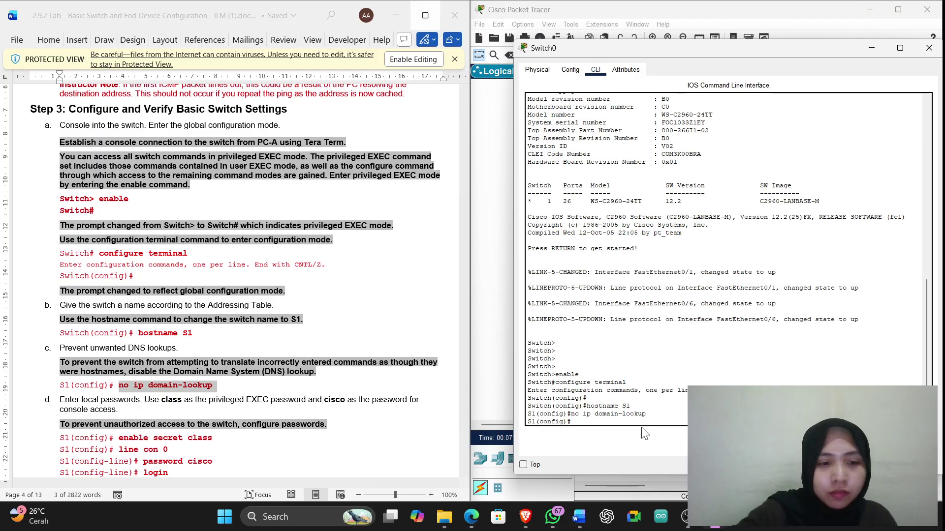
scroll(190, 369, "down", 3)
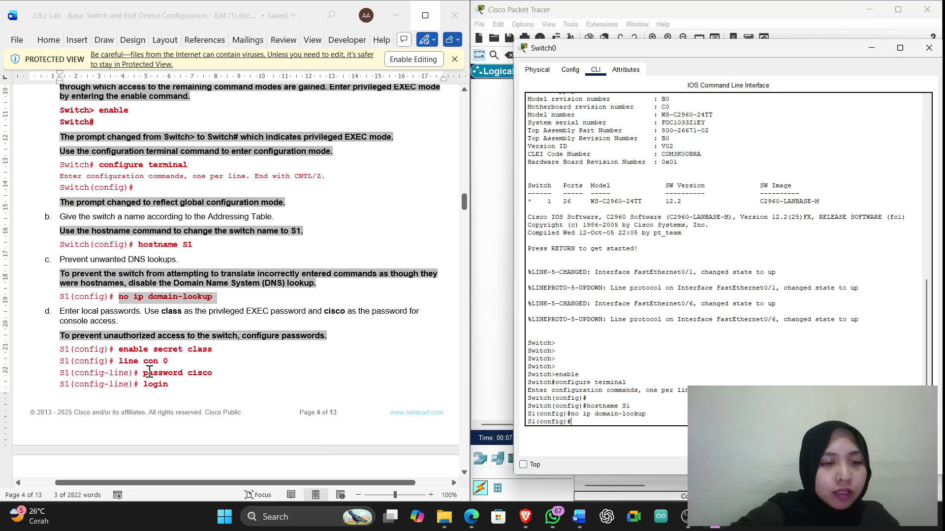
scroll(152, 375, "up", 1)
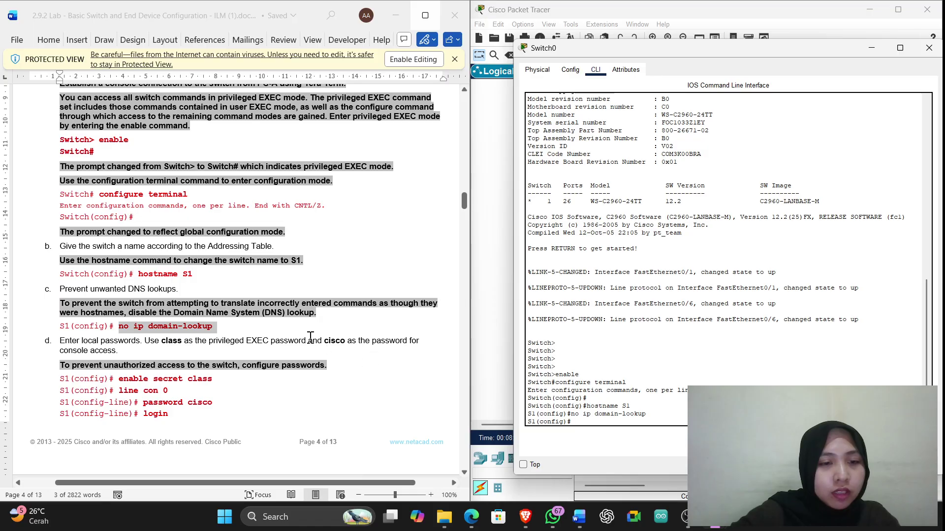
left_click_drag(211, 378, 119, 379)
key("super+c")
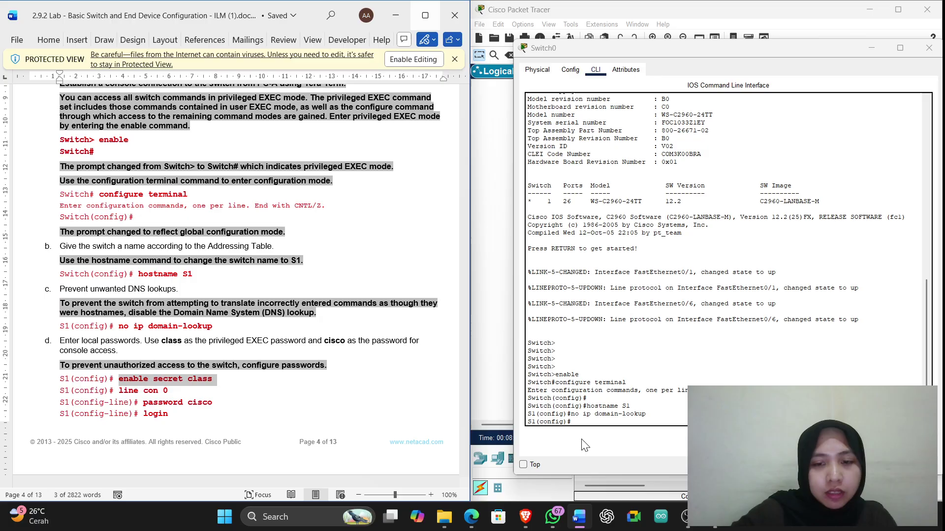
Set the privileged secret with enable secret class, then enter line con 0
left_click(591, 422)
right_click(591, 425)
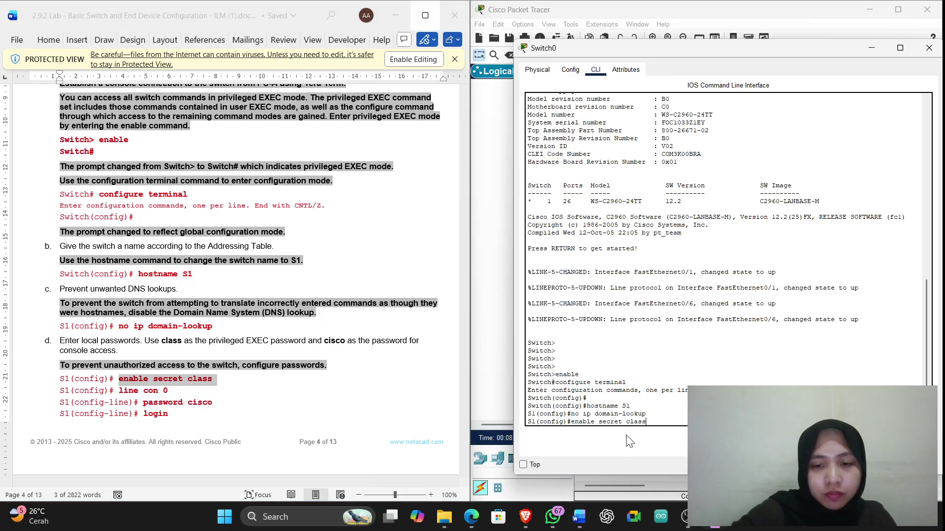
left_click(616, 441)
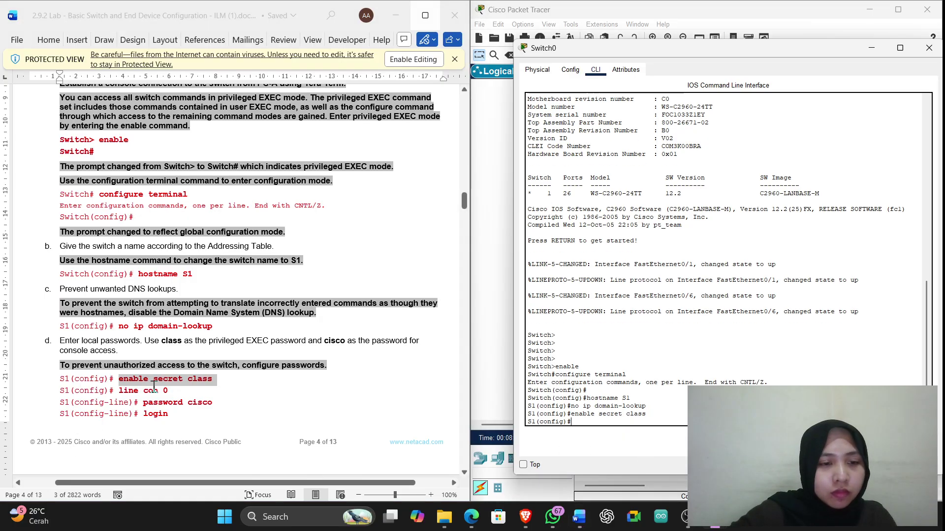
left_click_drag(170, 391, 120, 391)
key("super+c")
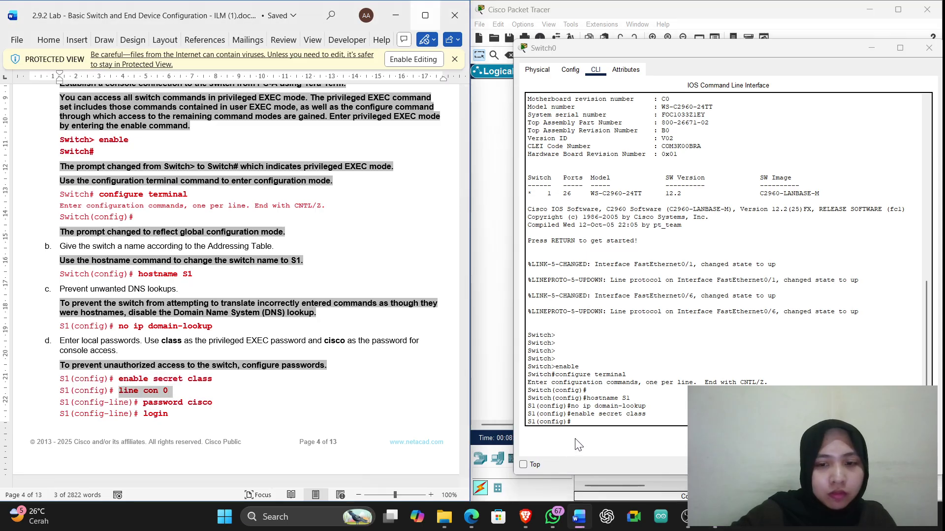
right_click(586, 422)
left_click(610, 438)
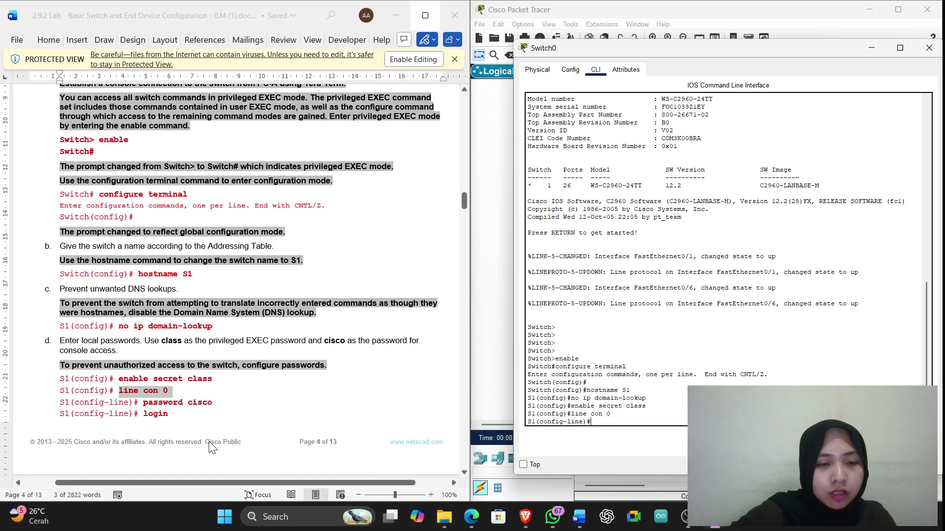
left_click_drag(212, 402, 144, 403)
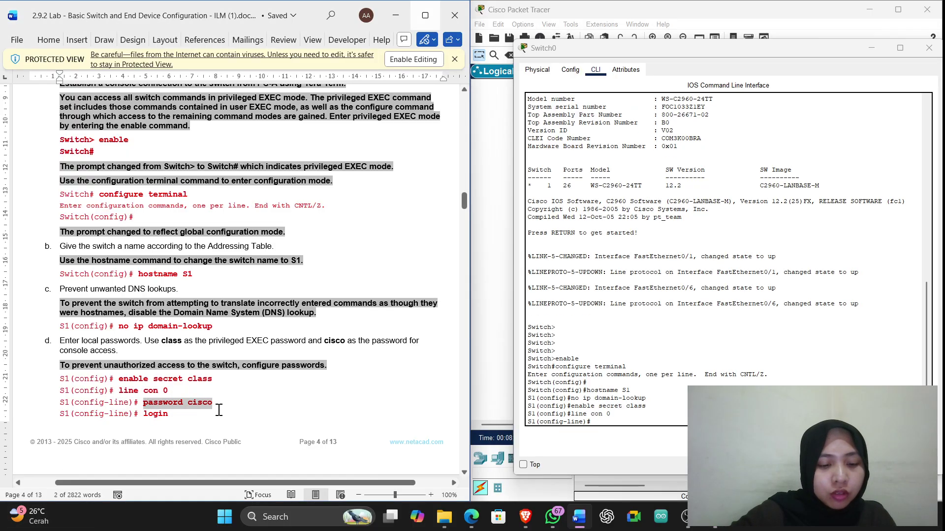
left_click(625, 425)
right_click(625, 426)
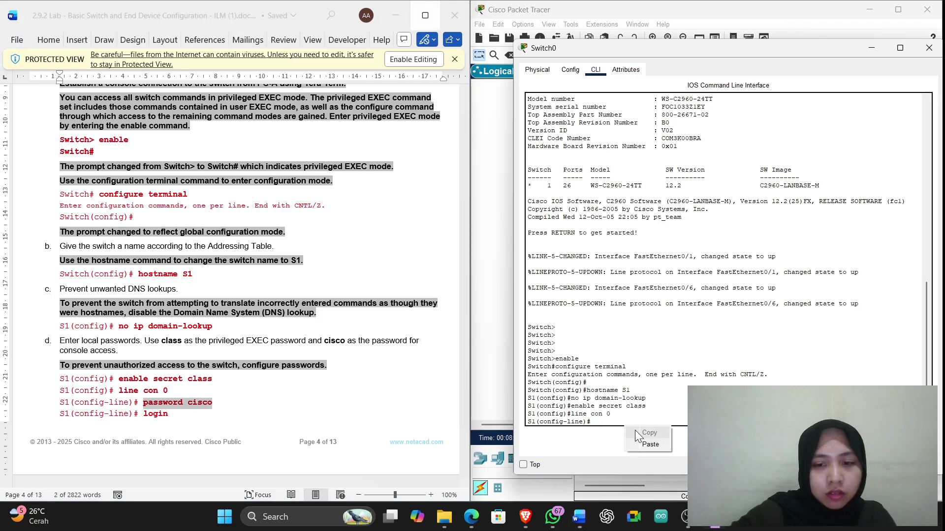
key("Return")
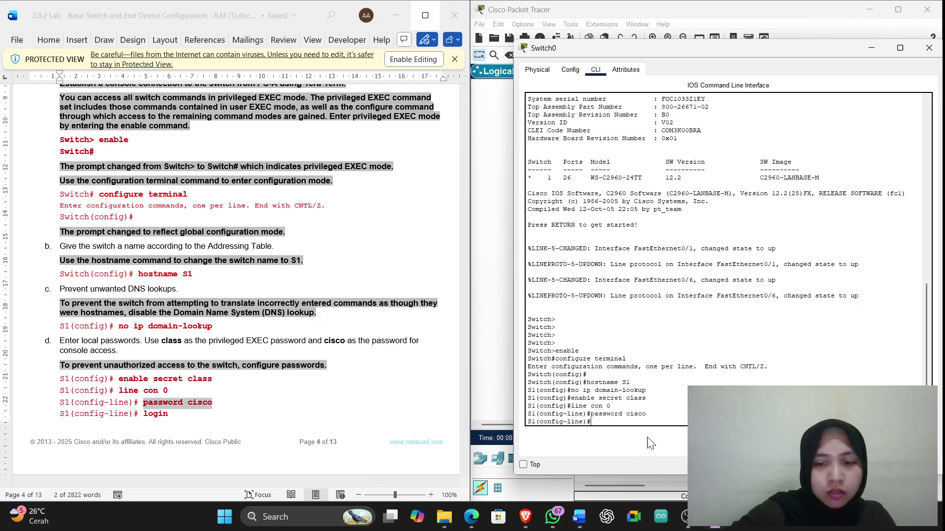
mouse_move(686, 517)
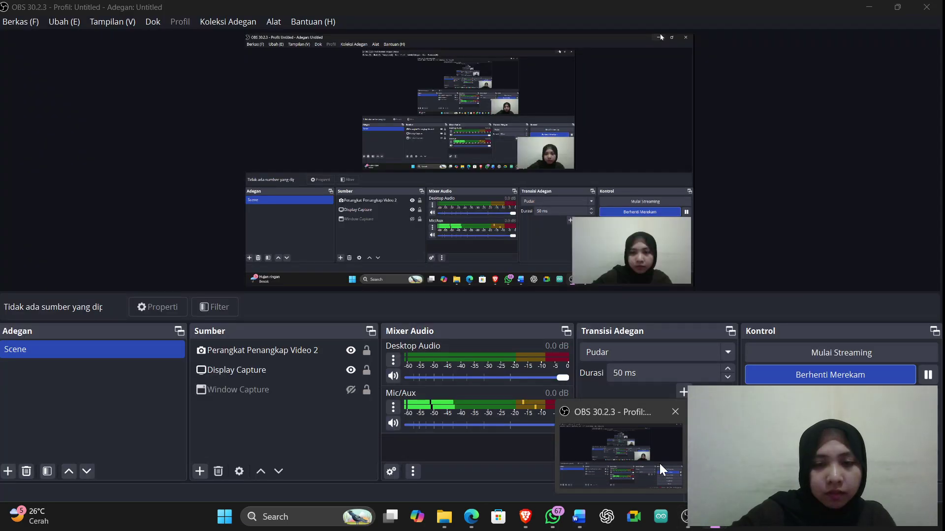
left_click(658, 459)
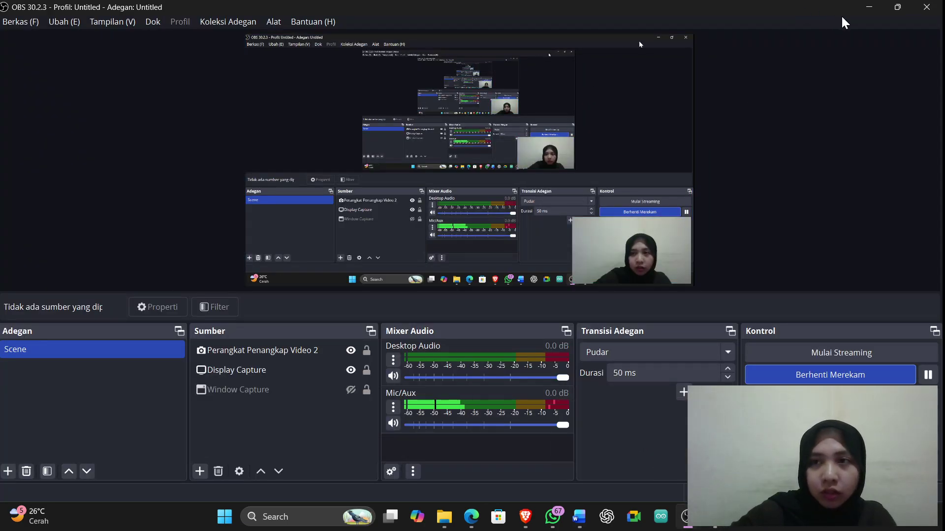
left_click(866, 9)
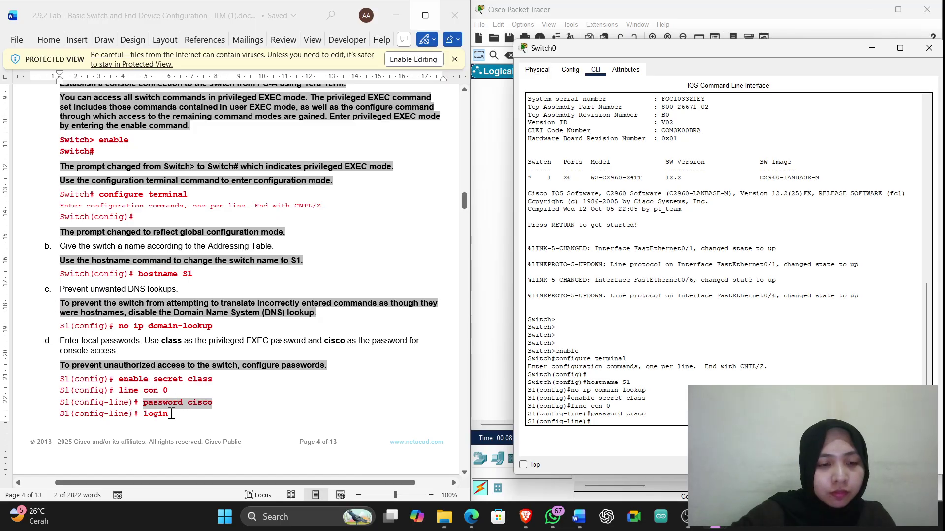
Run login on the console line to require a password
left_click(172, 414)
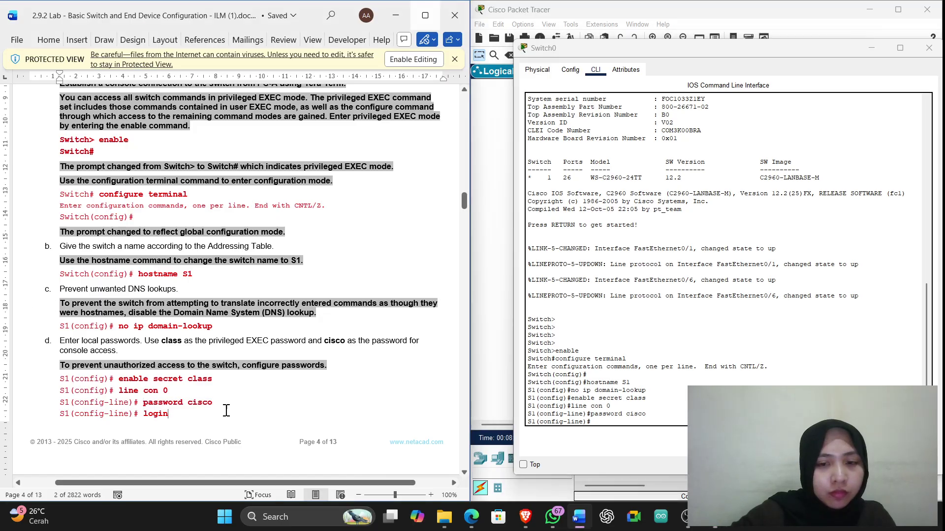
left_click(598, 424)
type("login")
key("Return")
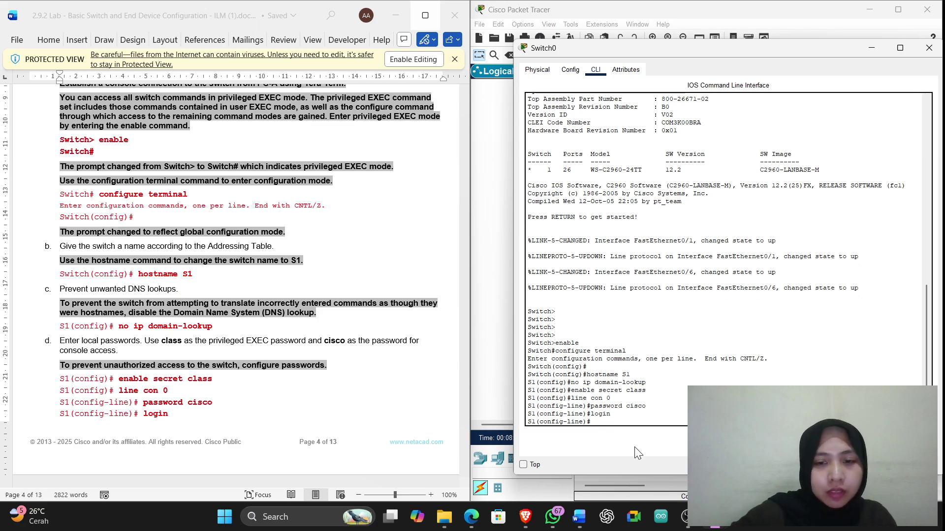
scroll(185, 410, "down", 2)
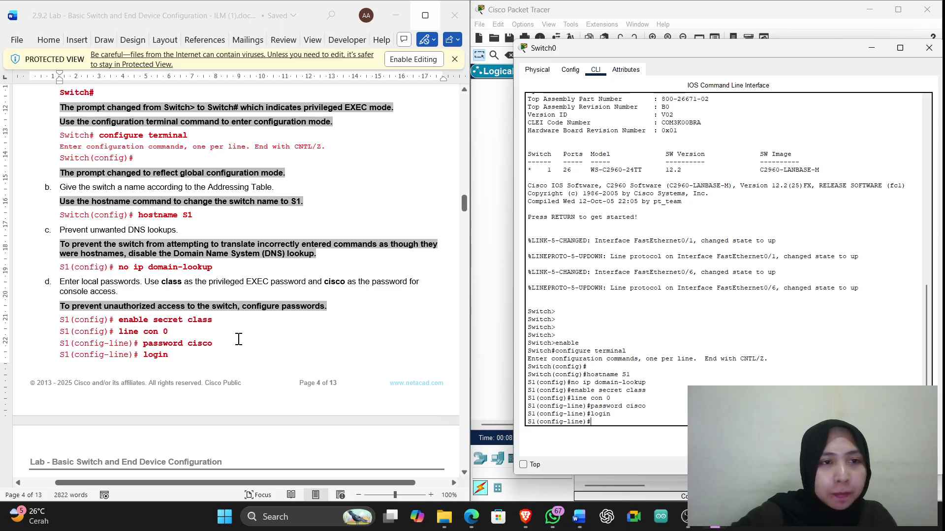
scroll(237, 340, "up", 4)
scroll(236, 340, "up", 3)
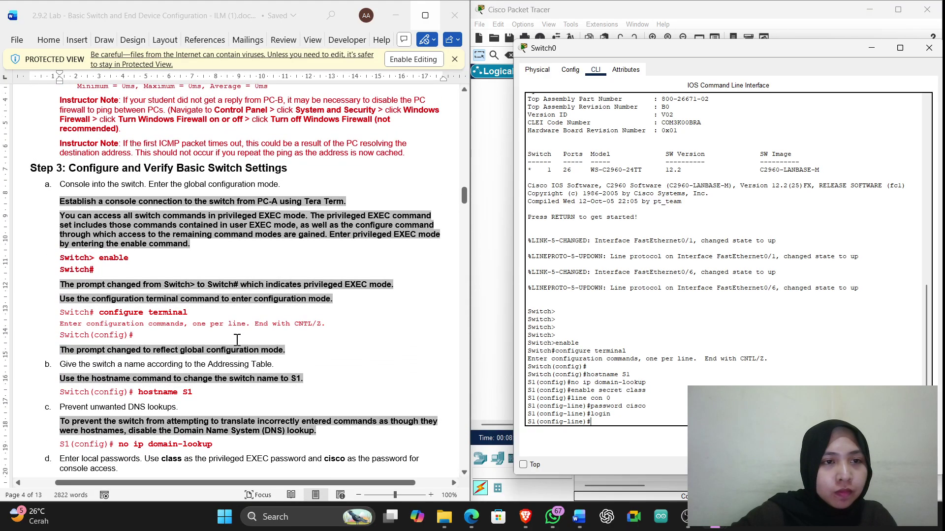
scroll(236, 342, "down", 8)
scroll(236, 344, "up", 10)
scroll(237, 345, "up", 15)
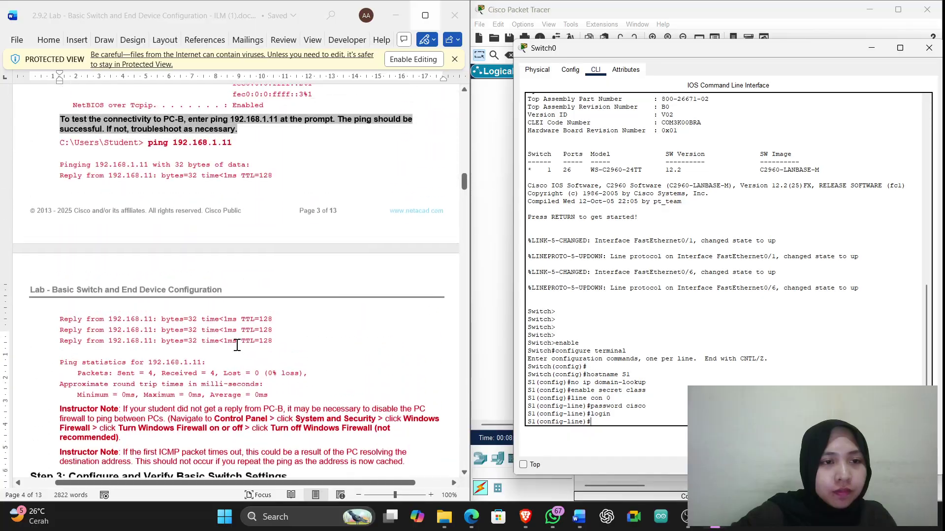
scroll(237, 345, "up", 15)
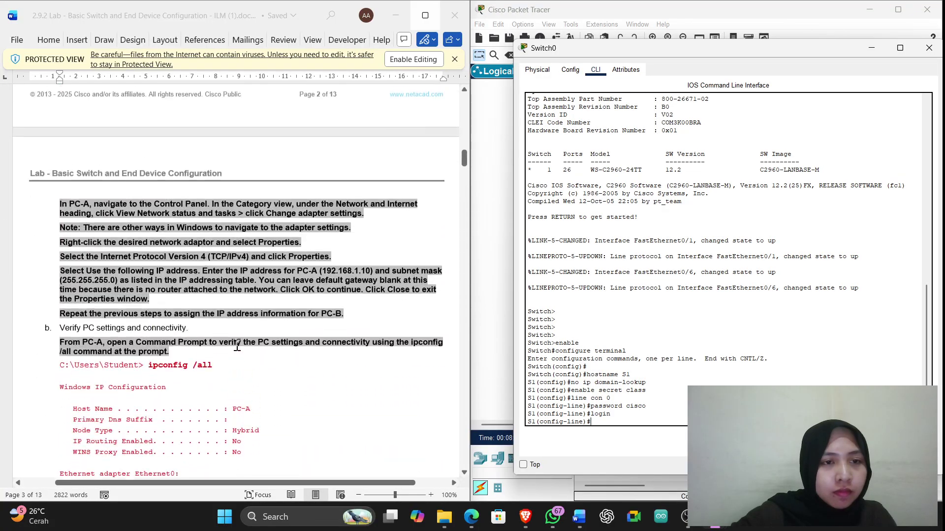
scroll(236, 347, "down", 20)
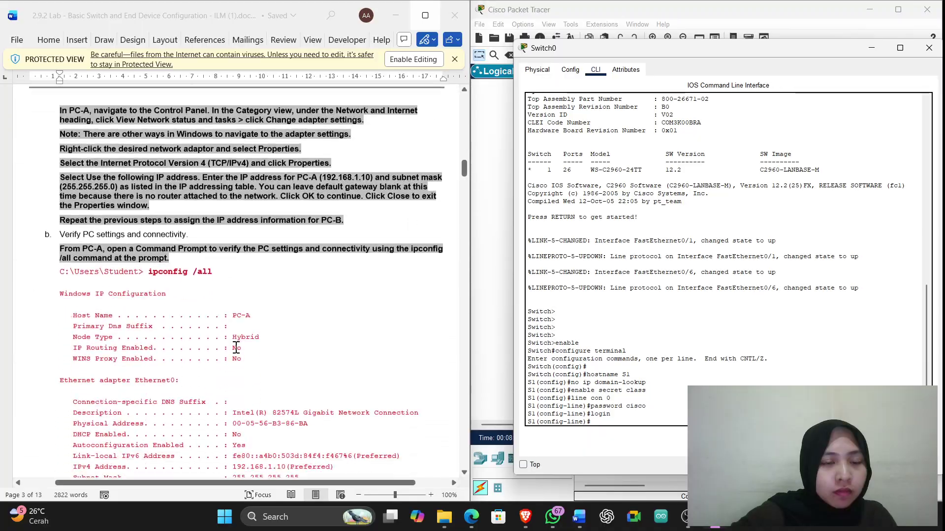
scroll(233, 354, "down", 10)
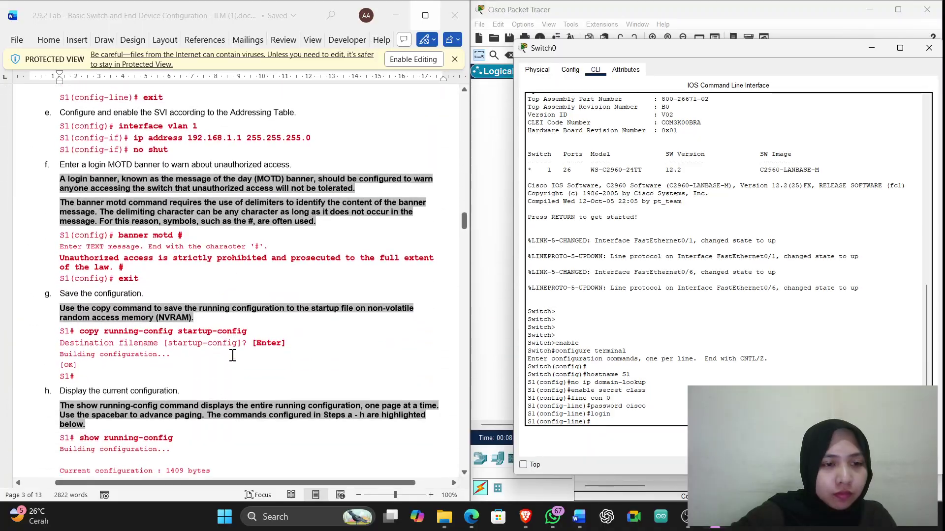
scroll(233, 355, "up", 8)
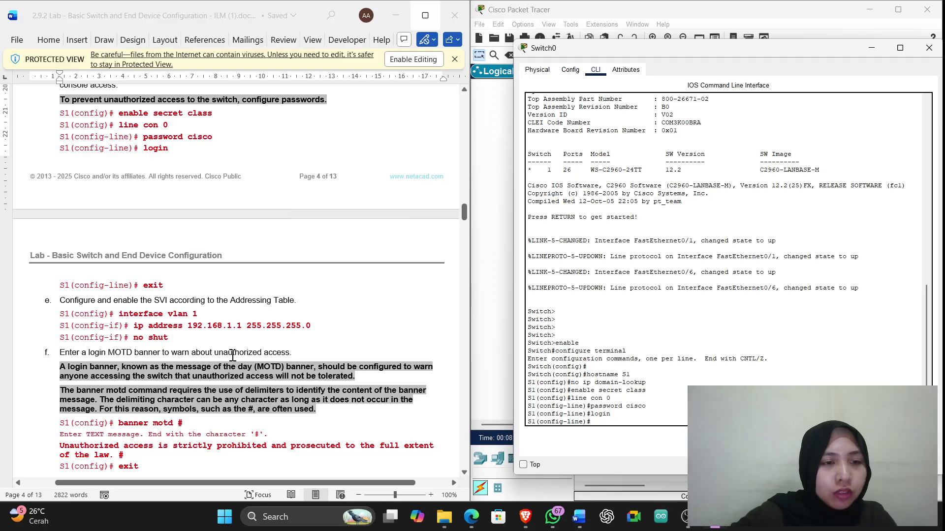
Exit the console line back to the S1(config)# prompt
type("exi")
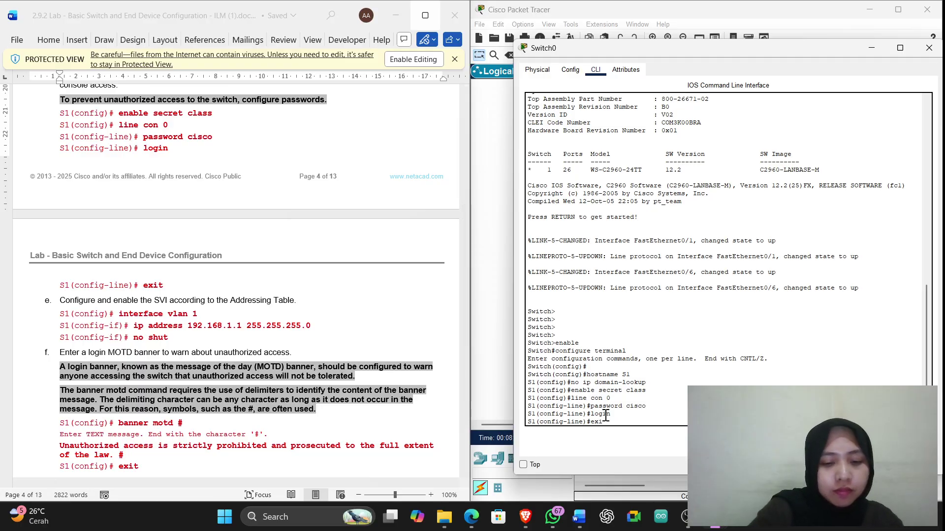
type("t")
key("Return")
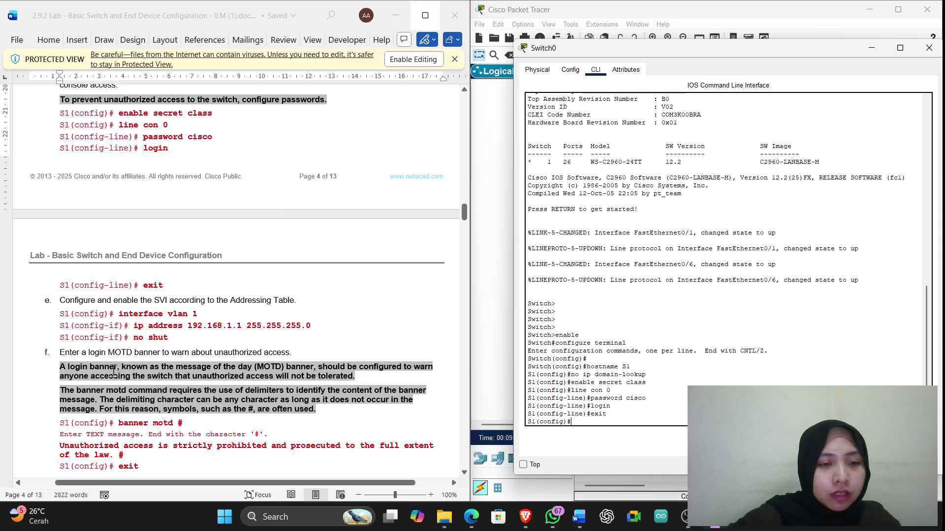
left_click_drag(205, 317, 126, 319)
key("super+c")
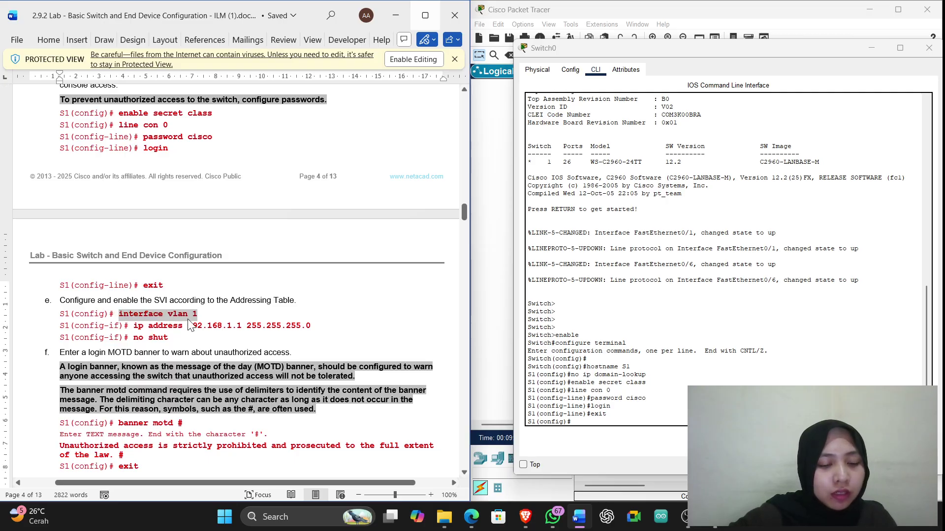
Enter interface vlan 1 and assign IP address 192.168.1.1 255.255.255.0
left_click(588, 424)
right_click(607, 426)
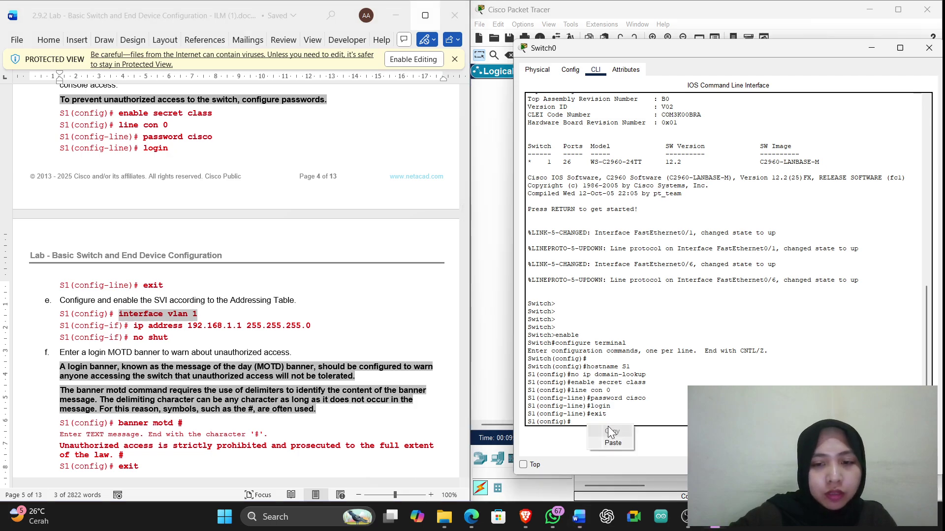
left_click(617, 443)
key("Return")
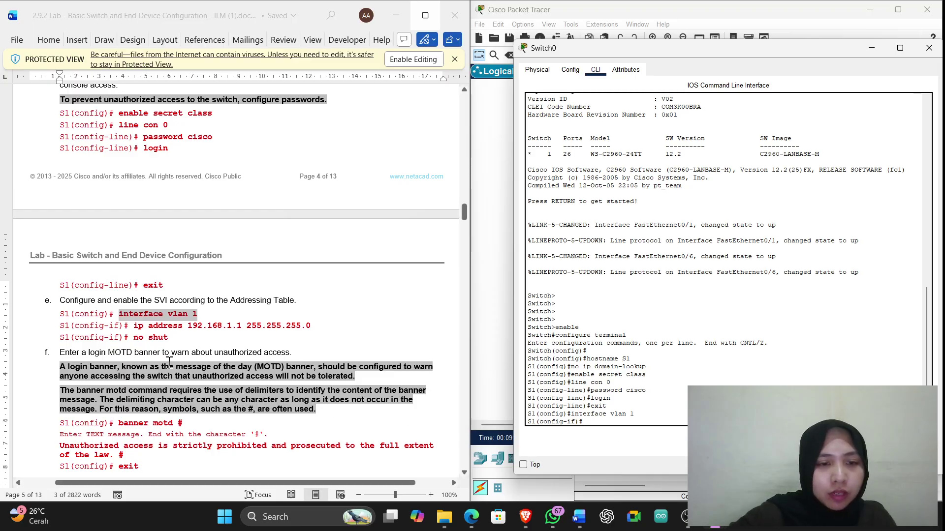
left_click_drag(136, 328, 317, 330)
key("super+c")
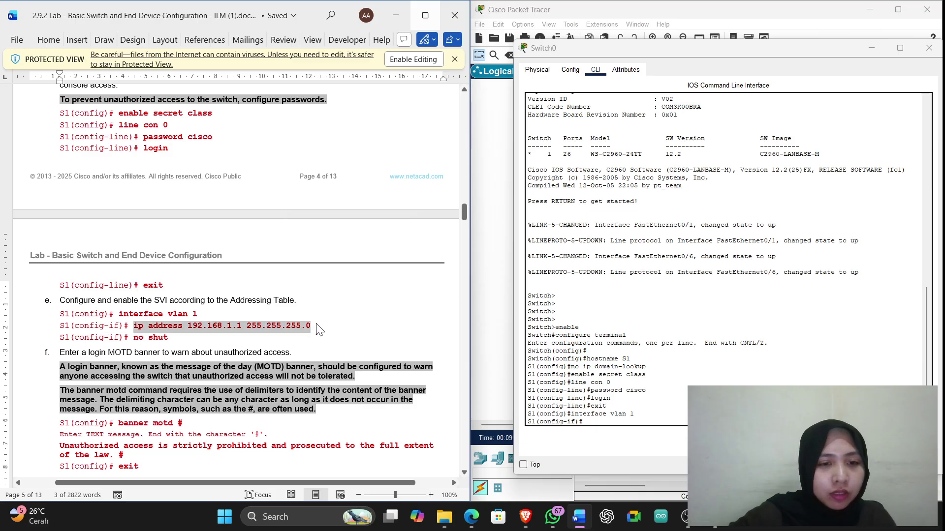
left_click(595, 424)
right_click(595, 424)
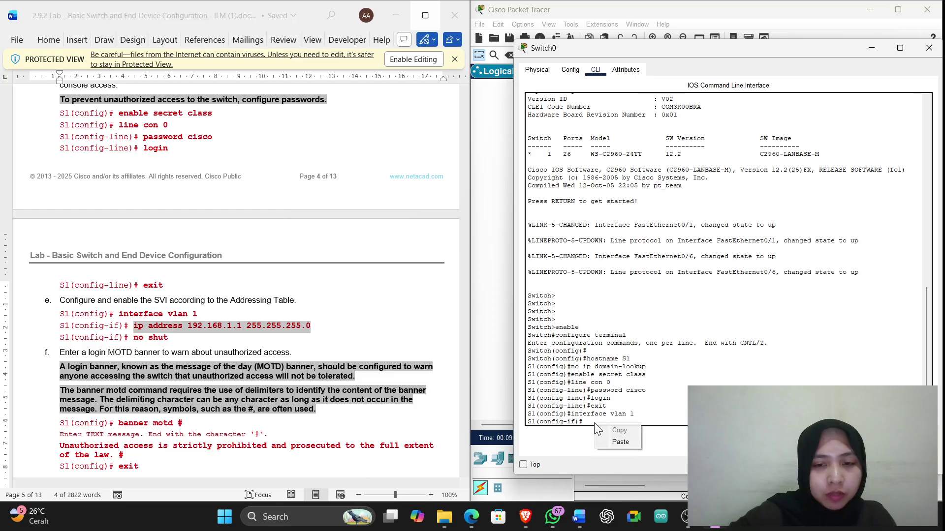
left_click(609, 445)
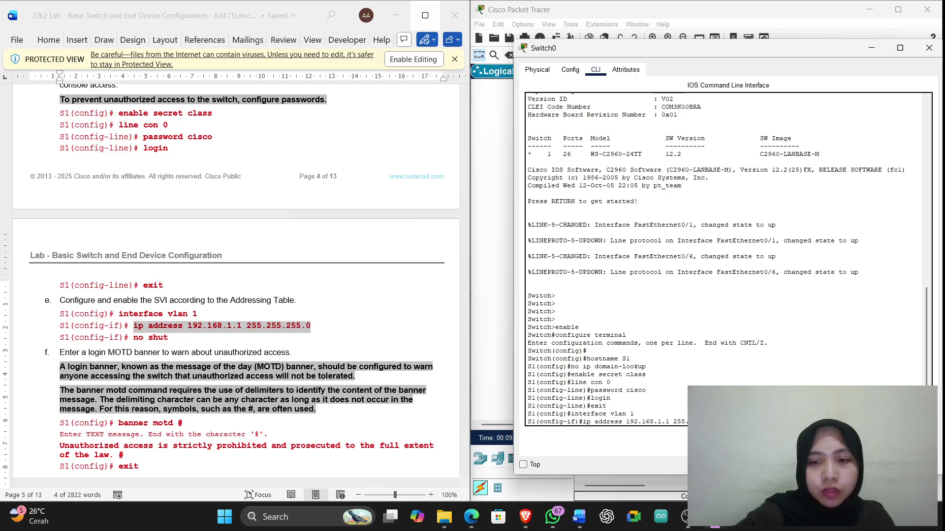
key("Return")
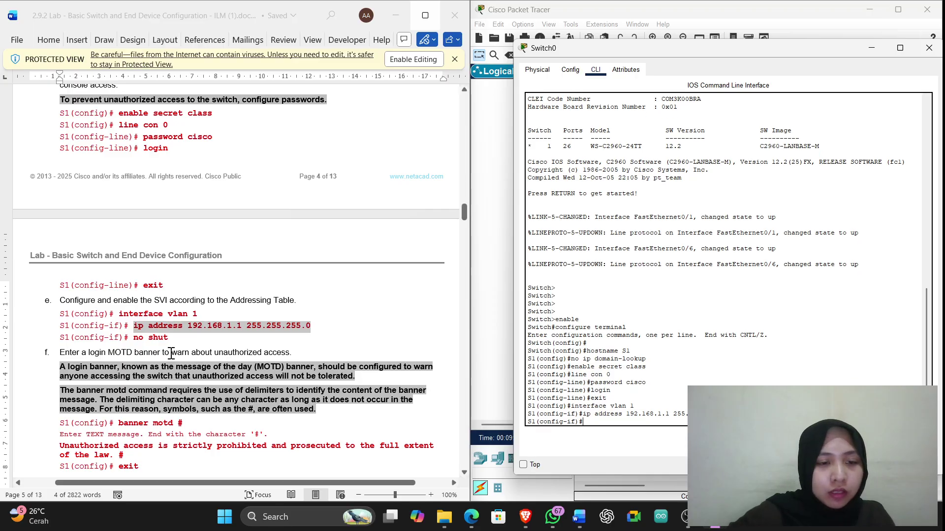
Enable the VLAN 1 interface with no shut so Vlan1 comes up
left_click_drag(172, 339, 132, 344)
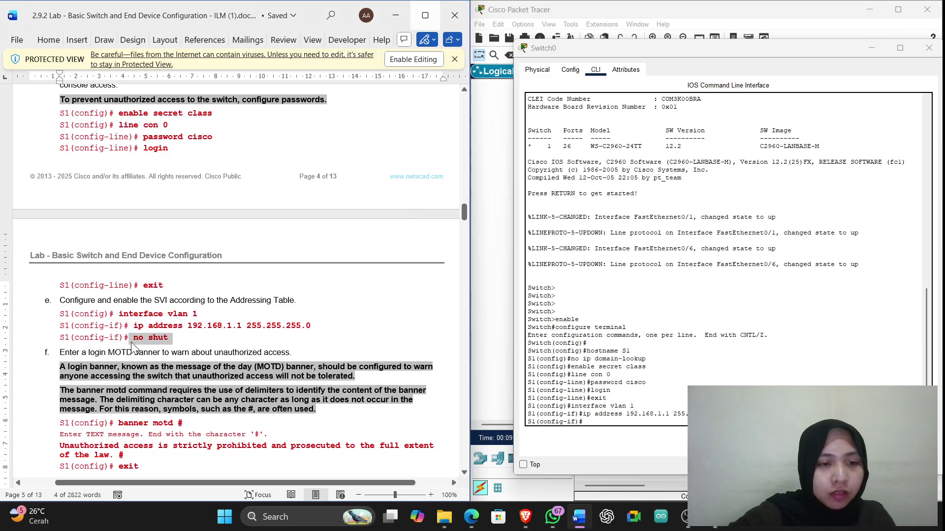
left_click(604, 422)
type("no shut")
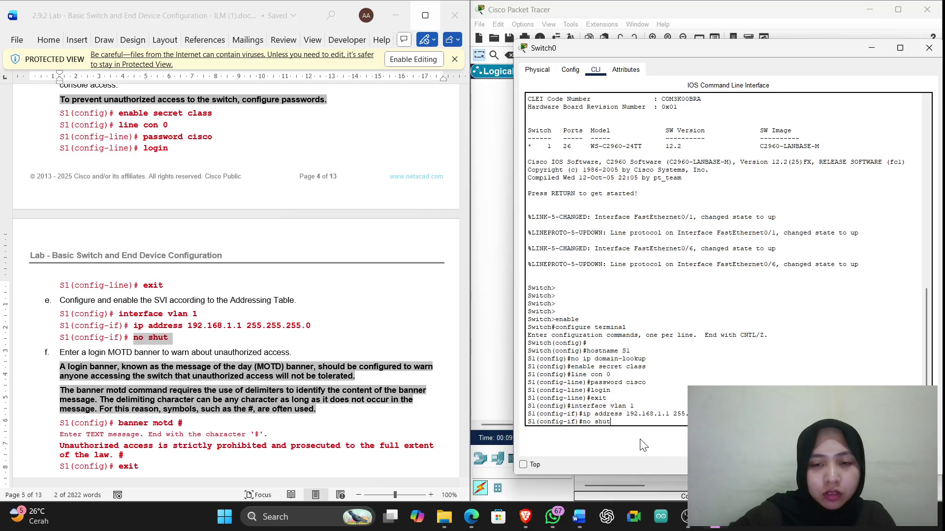
key("Return")
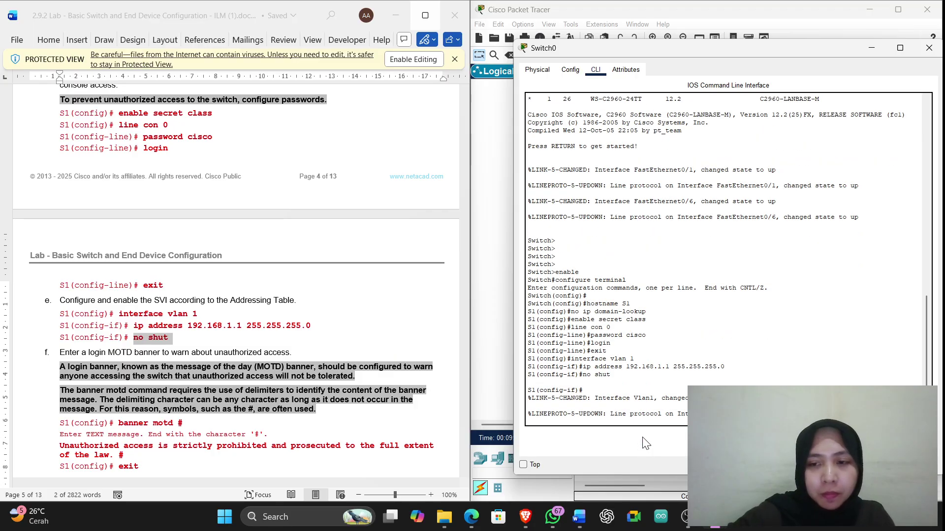
key("Return")
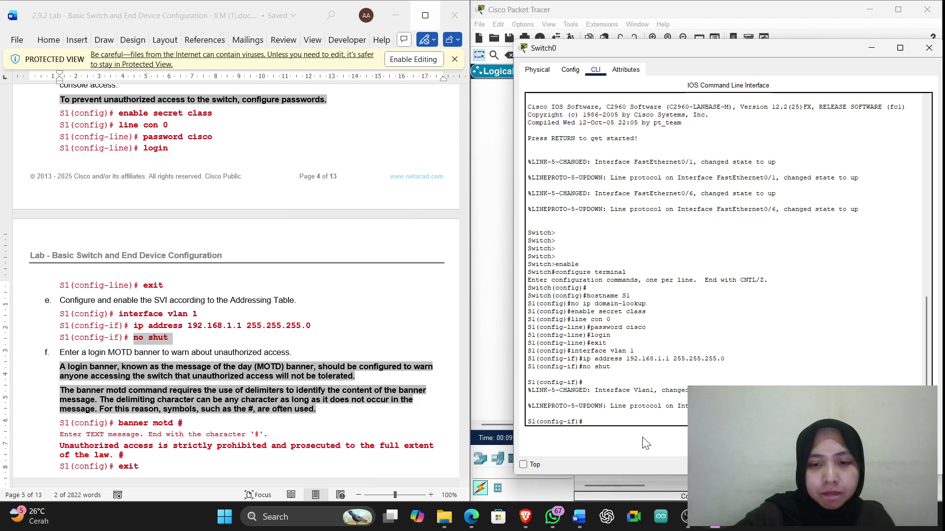
key("Return")
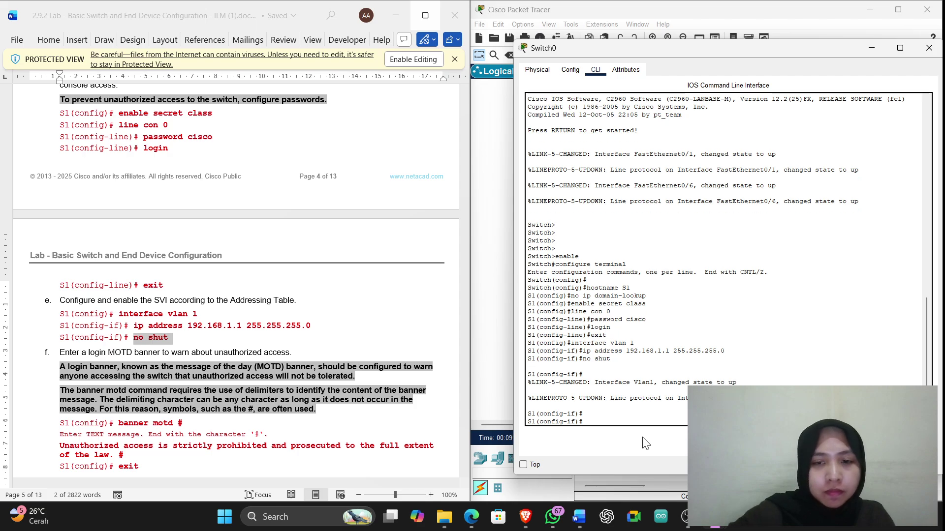
scroll(205, 334, "down", 4)
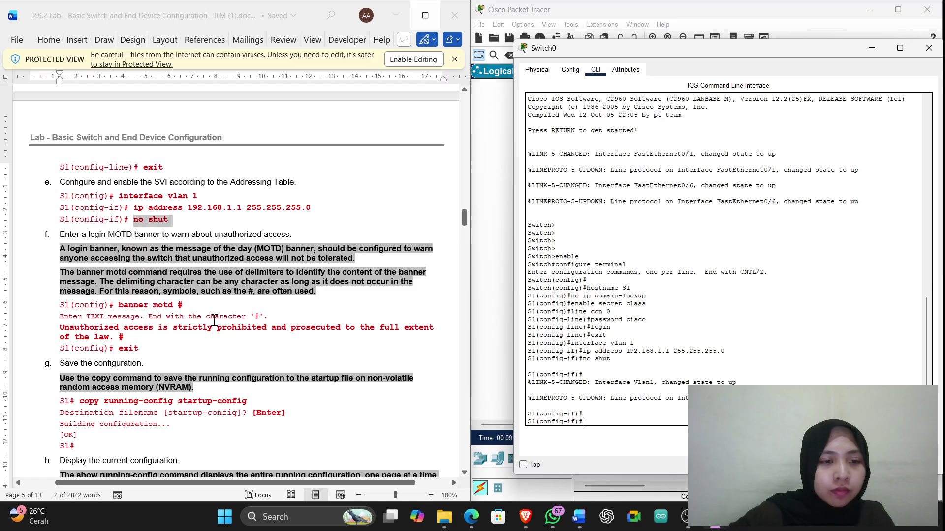
scroll(214, 321, "up", 10)
scroll(214, 321, "up", 3)
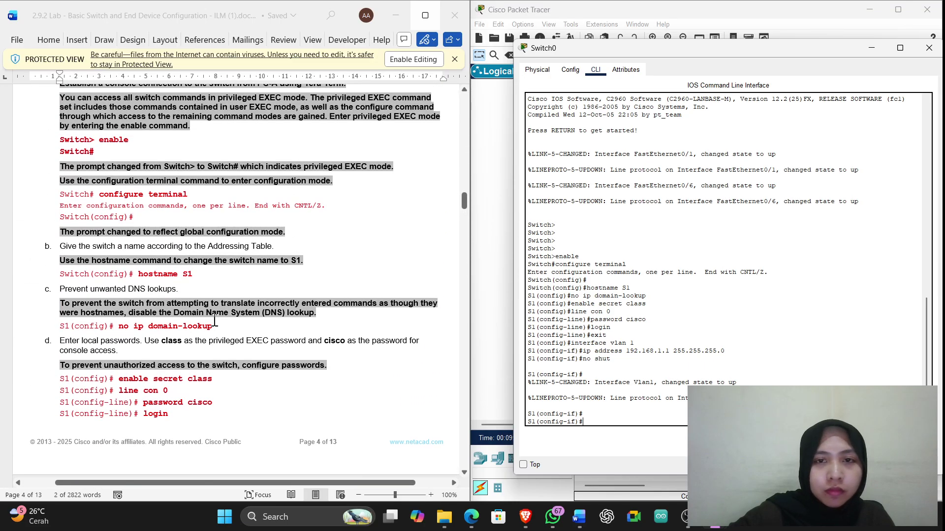
scroll(214, 320, "down", 14)
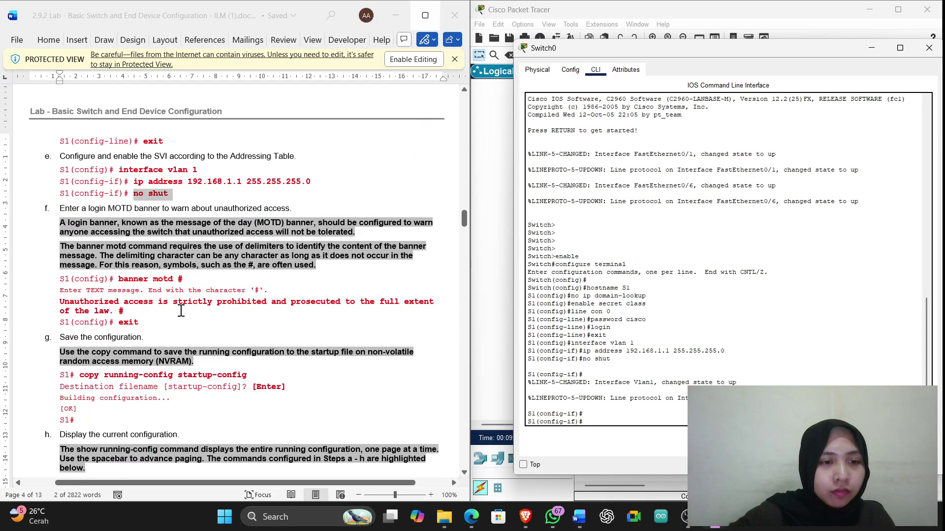
scroll(150, 302, "up", 4)
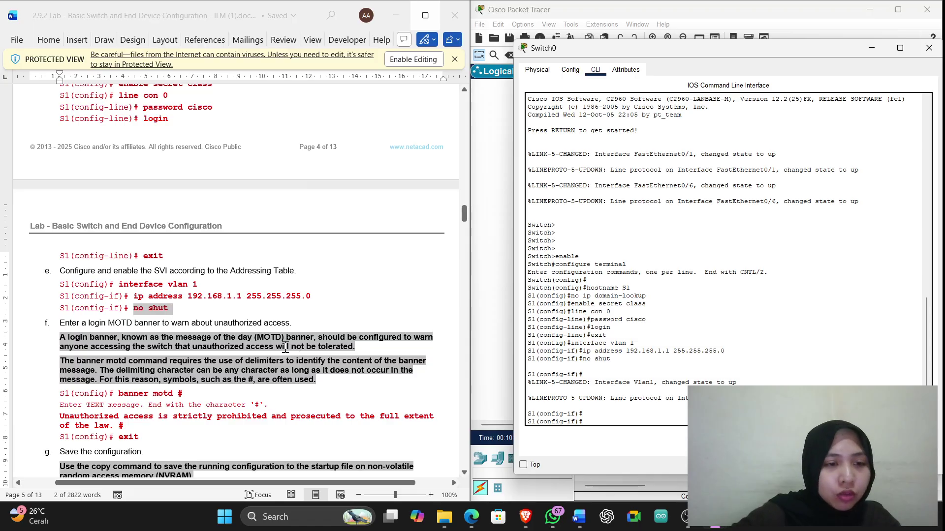
scroll(167, 392, "down", 1)
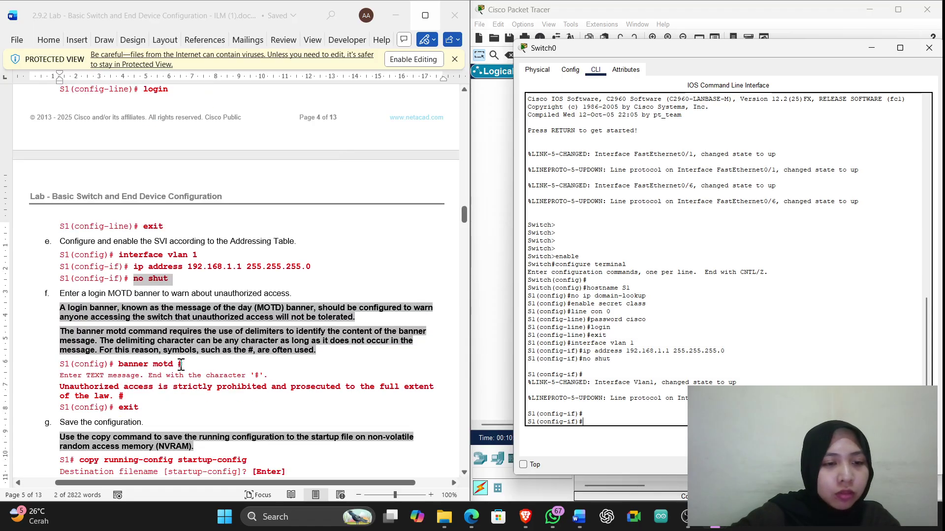
Enter banner motd # on S1 and close it immediately with #
left_click_drag(180, 365, 126, 368)
key("super+c")
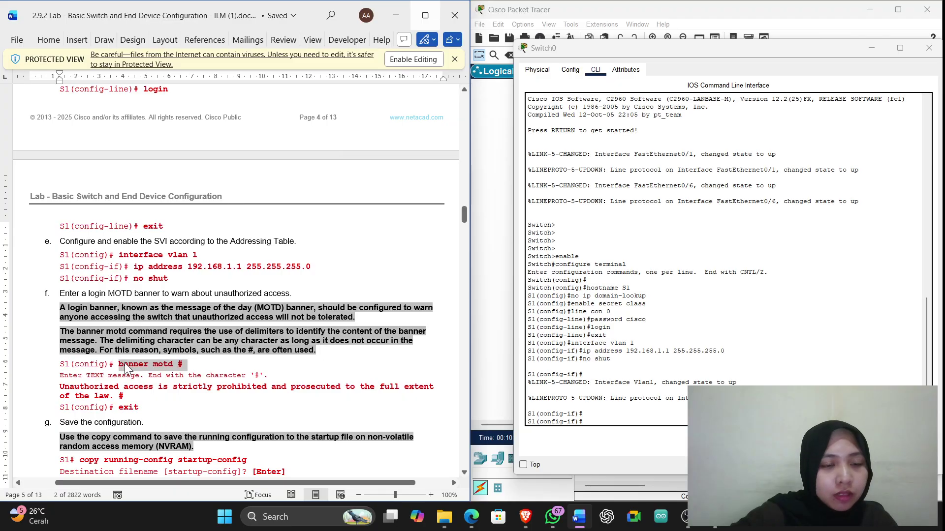
left_click(624, 424)
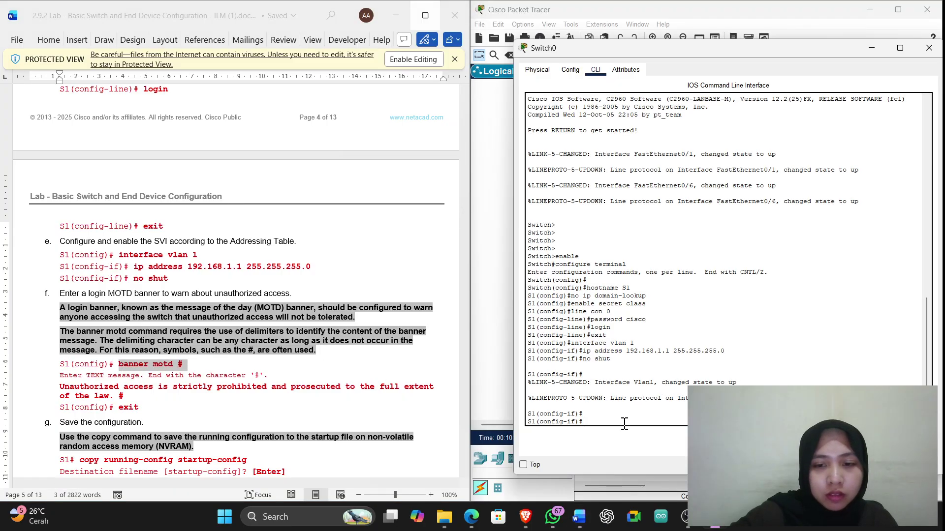
right_click(623, 424)
left_click(645, 440)
key("Return")
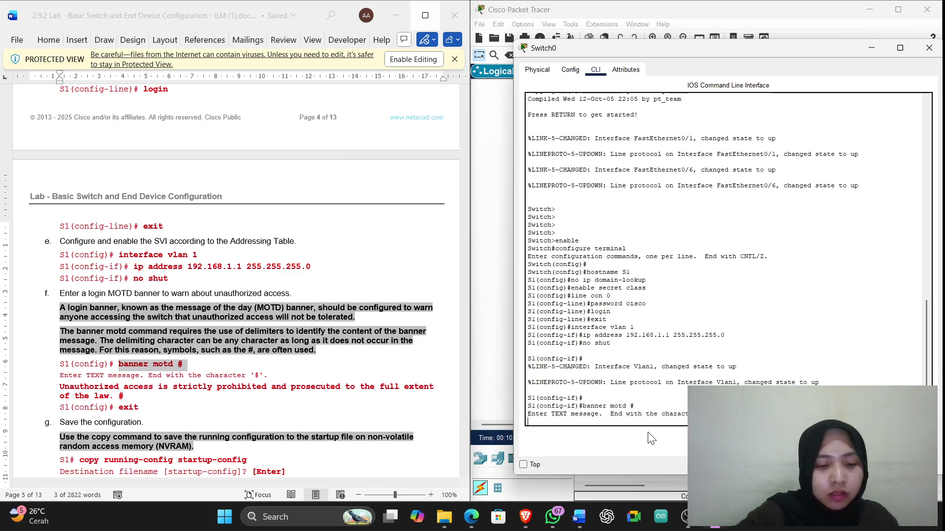
type("#")
key("Return")
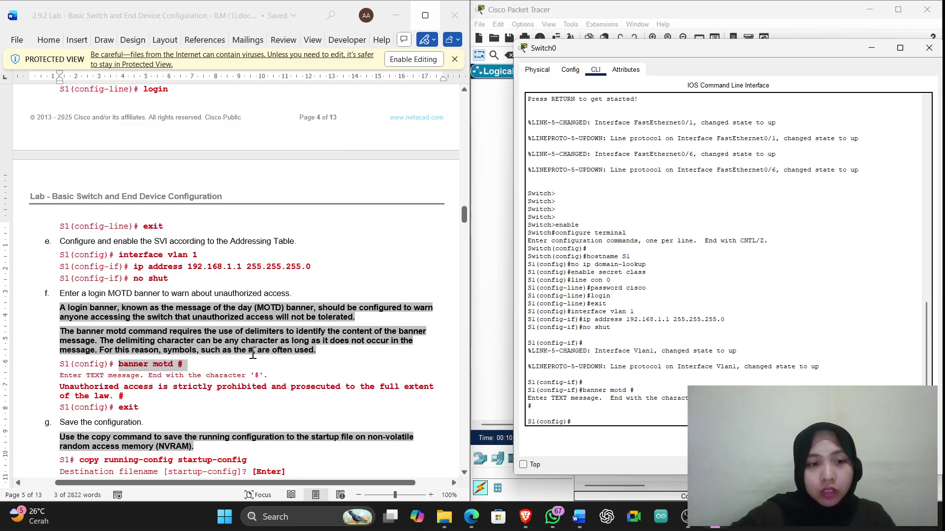
scroll(235, 317, "up", 2)
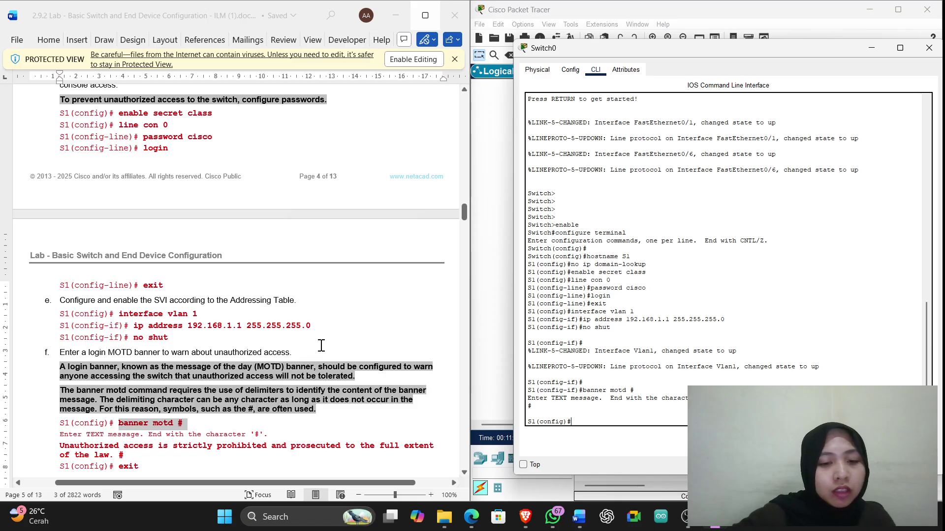
scroll(321, 347, "down", 2)
scroll(281, 366, "up", 1)
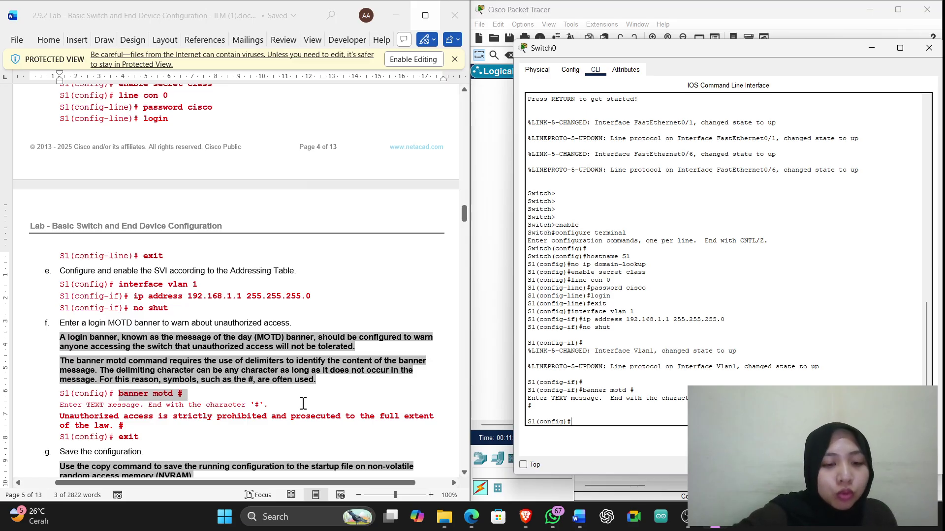
scroll(150, 403, "down", 2)
scroll(141, 395, "down", 2)
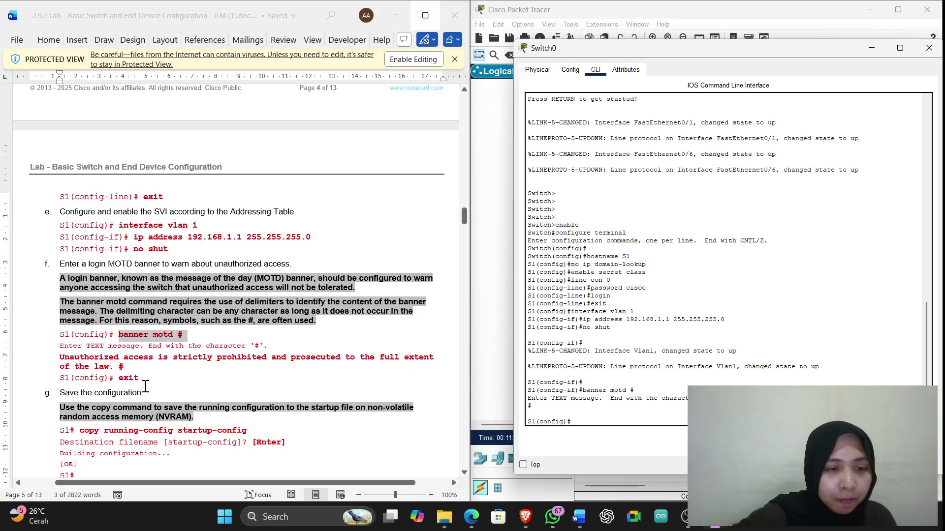
scroll(146, 387, "down", 3)
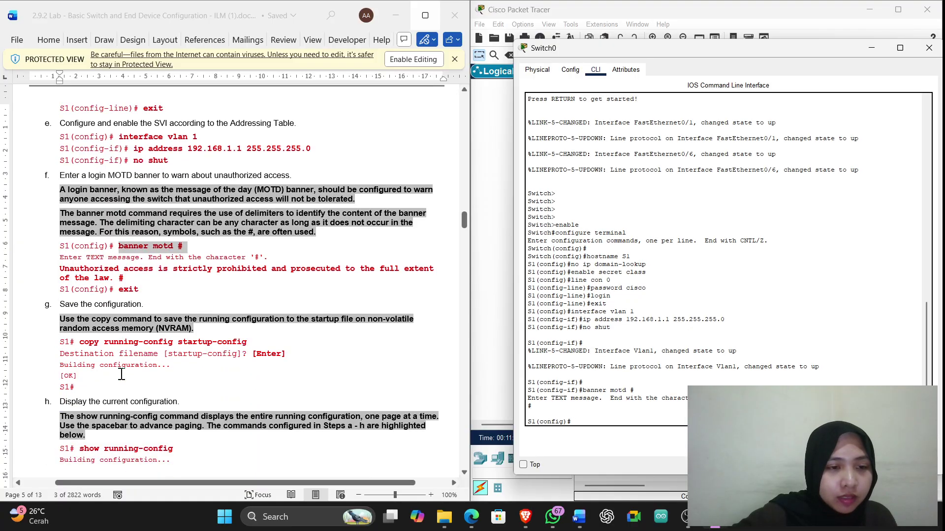
Exit global configuration back to the S1# privileged prompt
type("e")
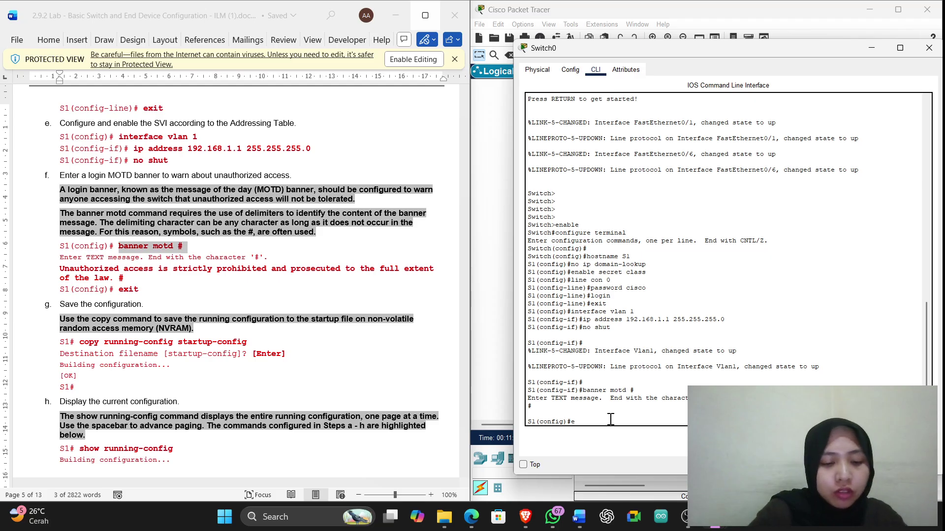
type("xit")
key("Return")
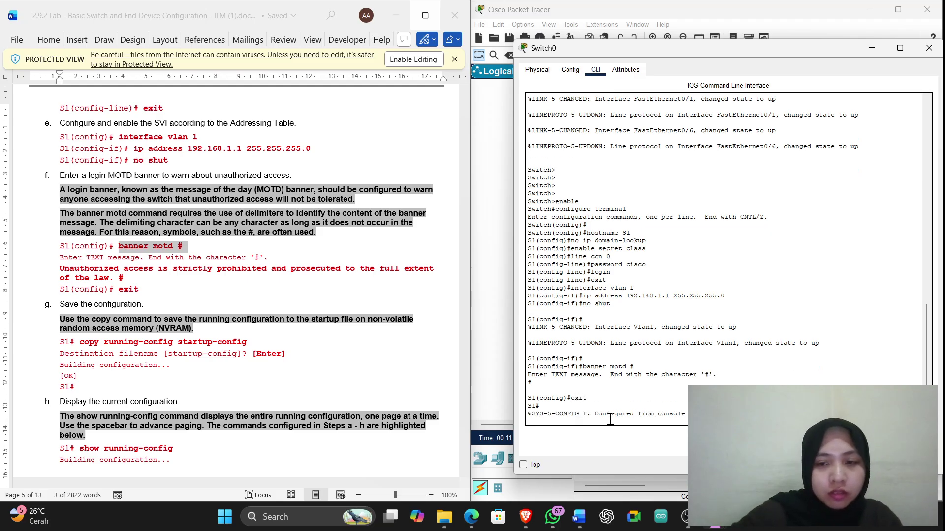
key("Return")
key("Return")
key("Return")
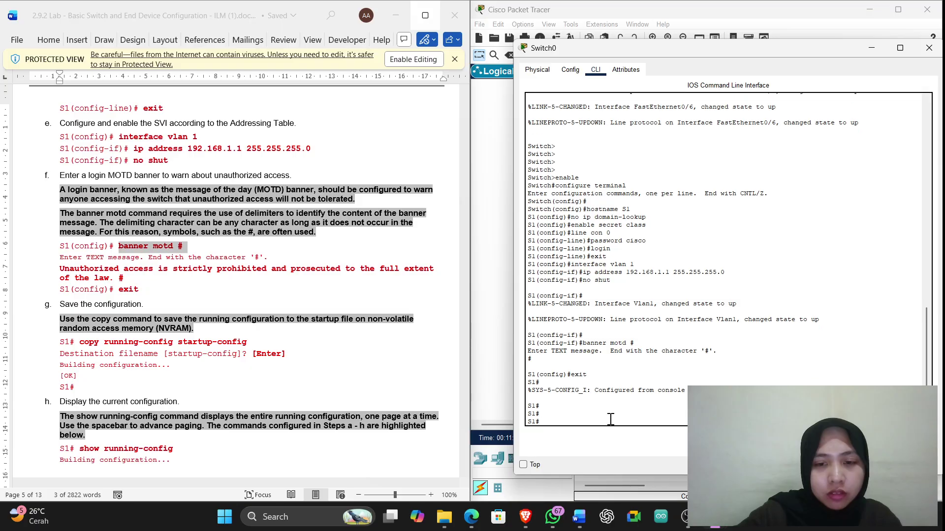
scroll(183, 383, "up", 2)
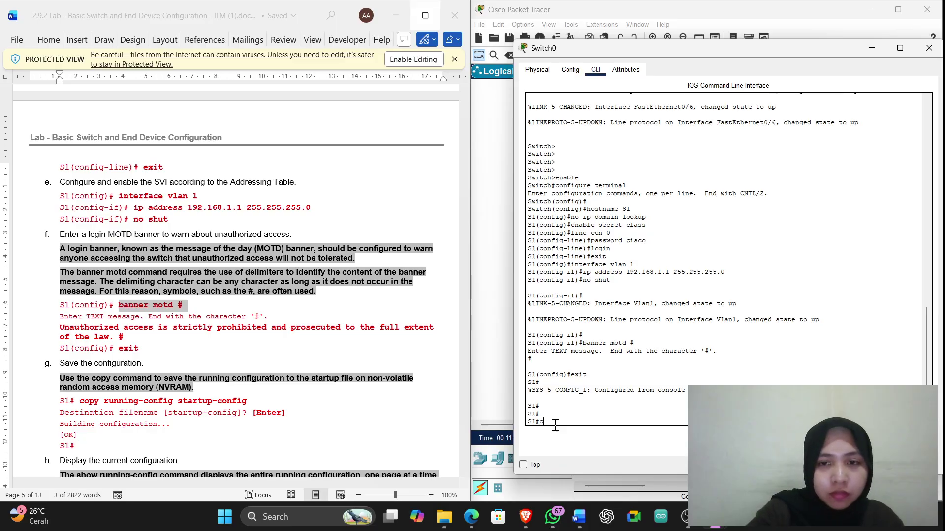
Re-enter configure terminal, redo banner motd # closed with #, then exit to S1#
type("onfigu")
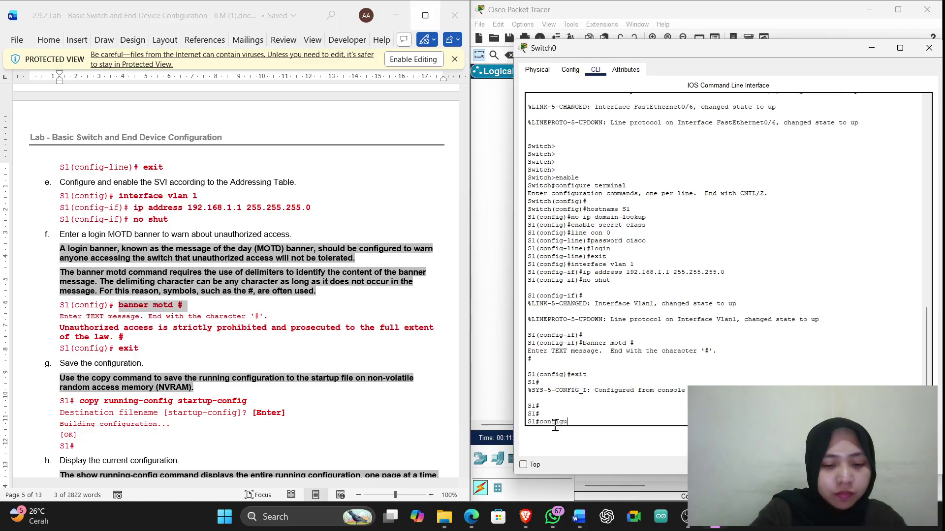
type("re terminal")
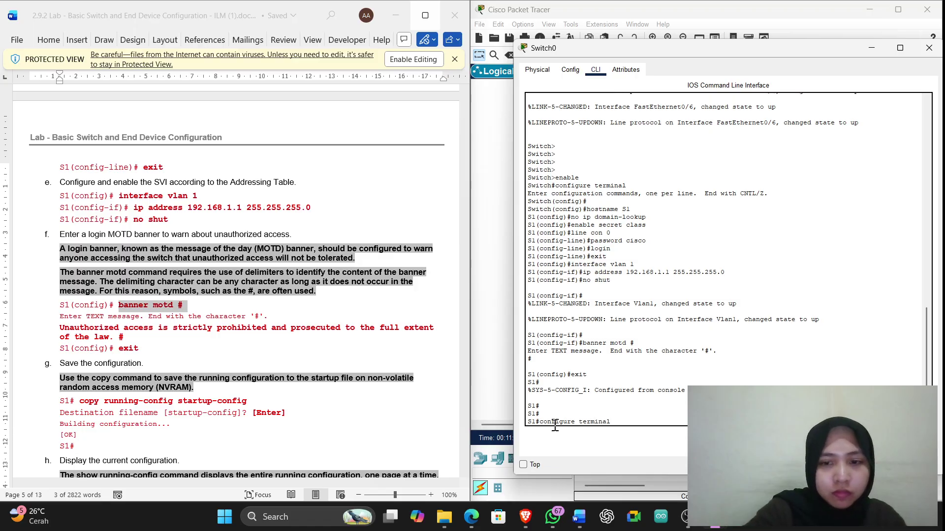
key("Return")
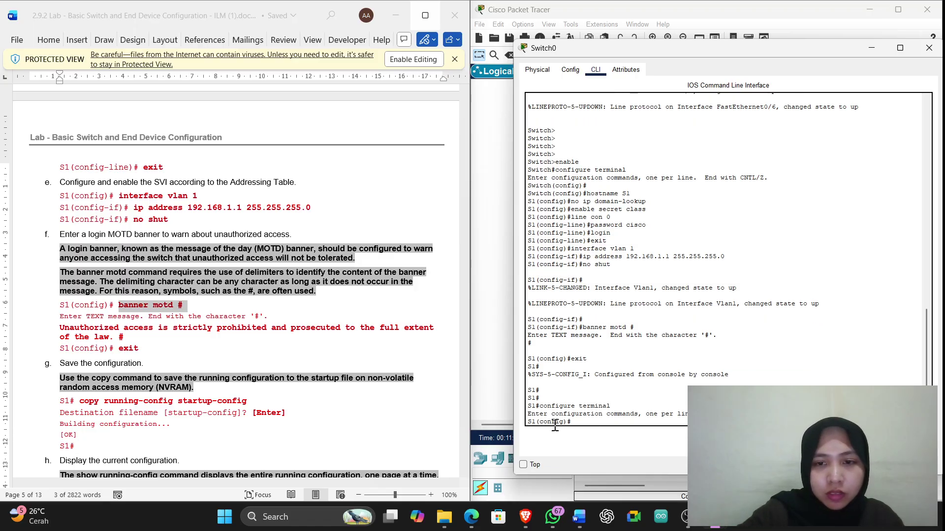
key("Return")
key("Return")
type("banner")
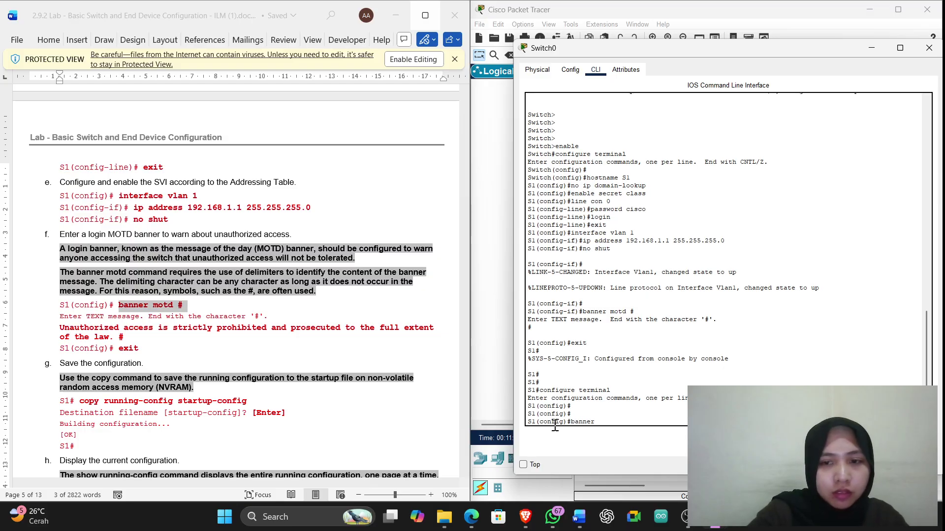
type(" most")
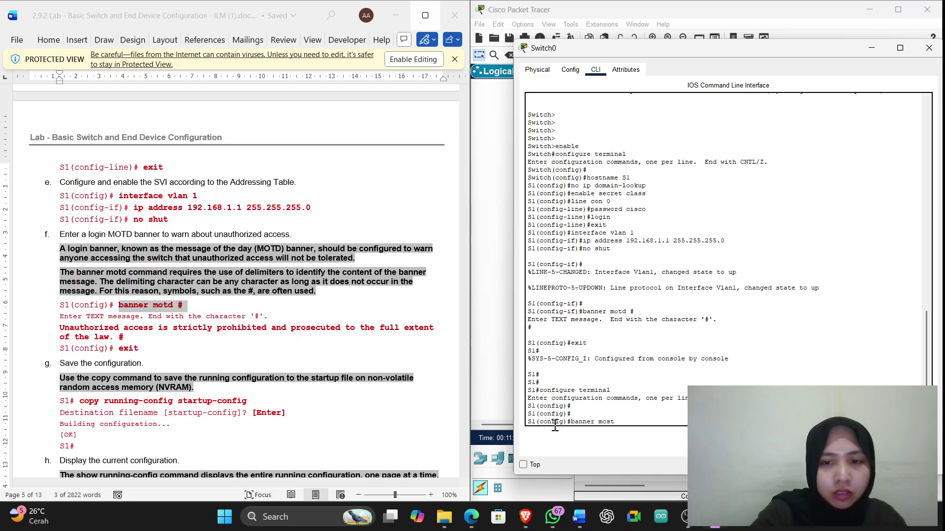
key("BackSpace")
key("BackSpace")
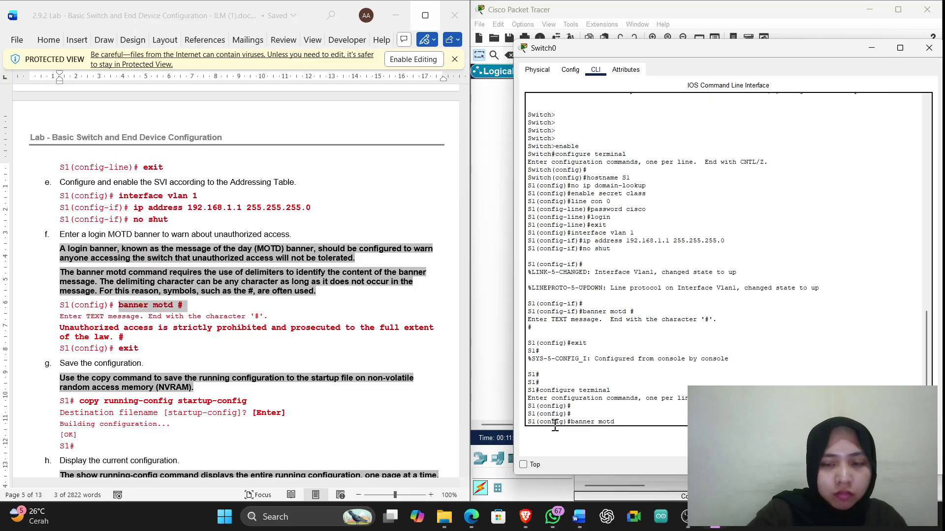
type("td #")
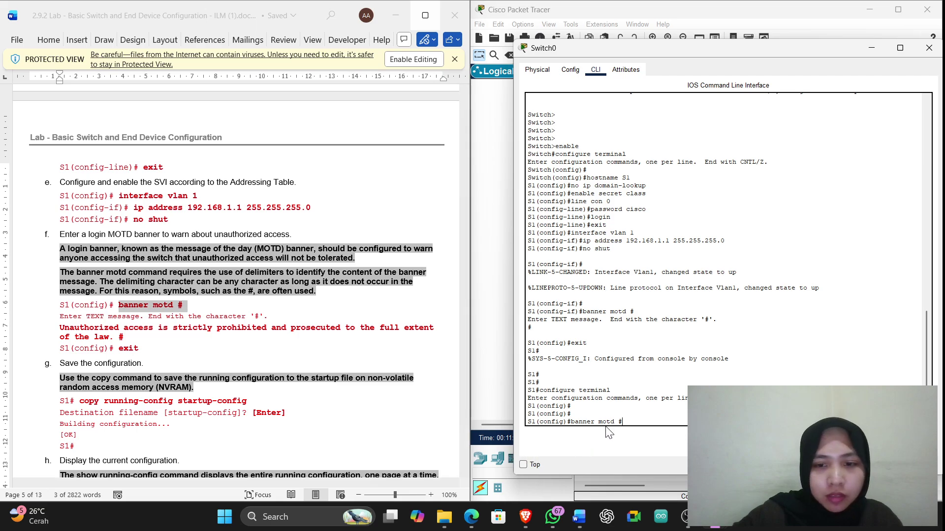
key("Return")
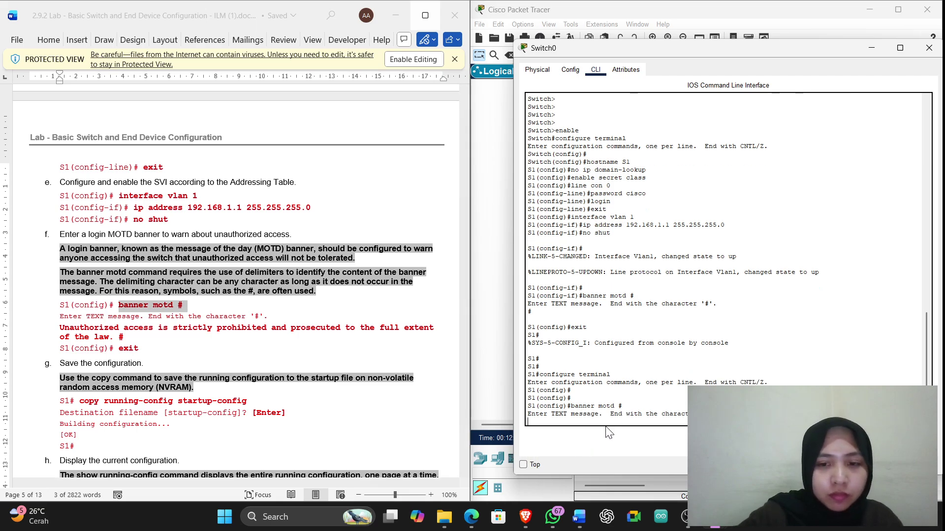
type("#")
key("Return")
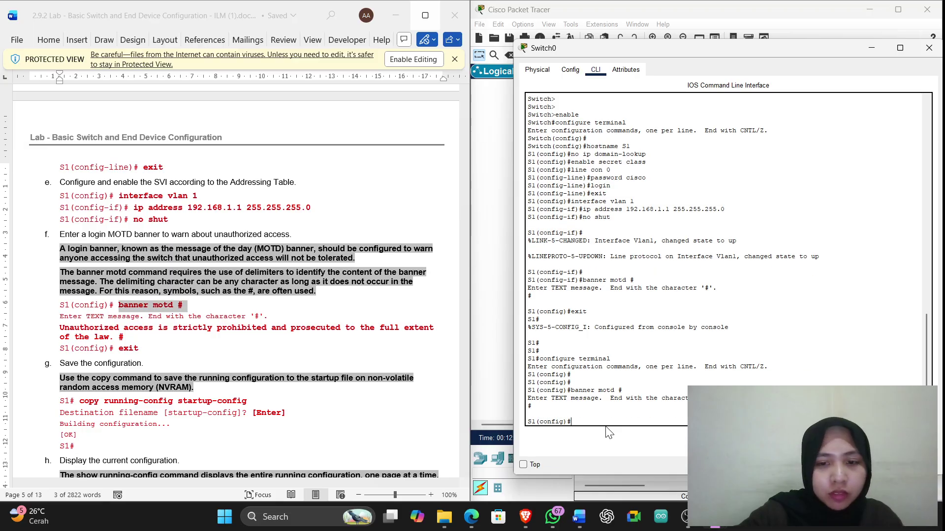
type("e")
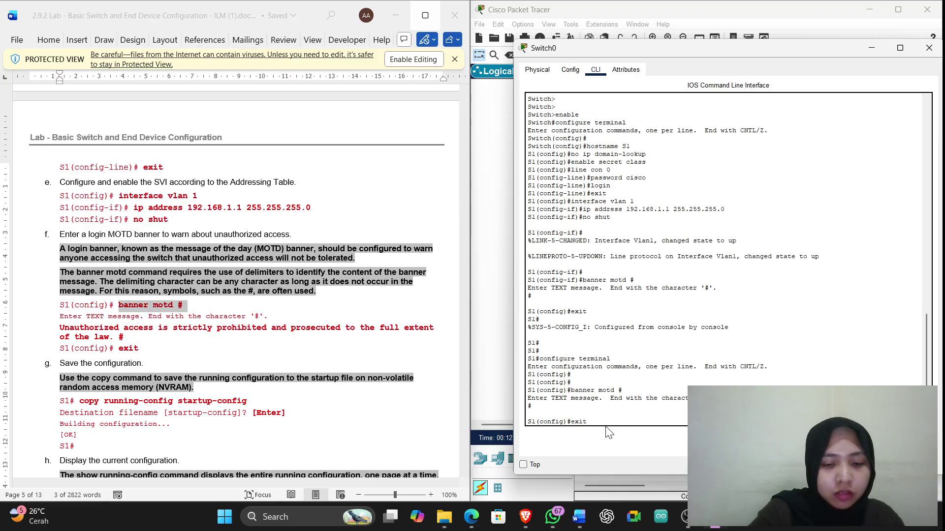
type("xit")
key("Return")
key("Return")
key("Return")
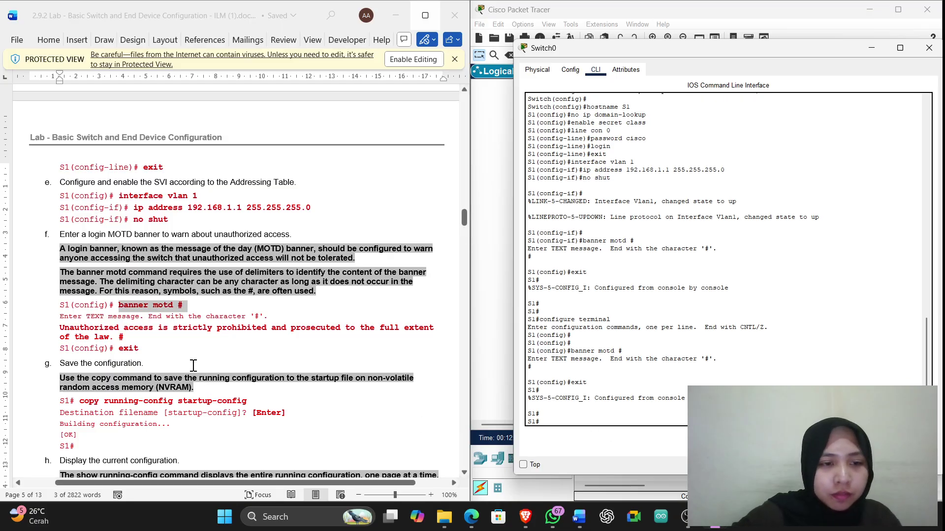
Save the configuration with copy running-config startup-config
scroll(192, 363, "down", 4)
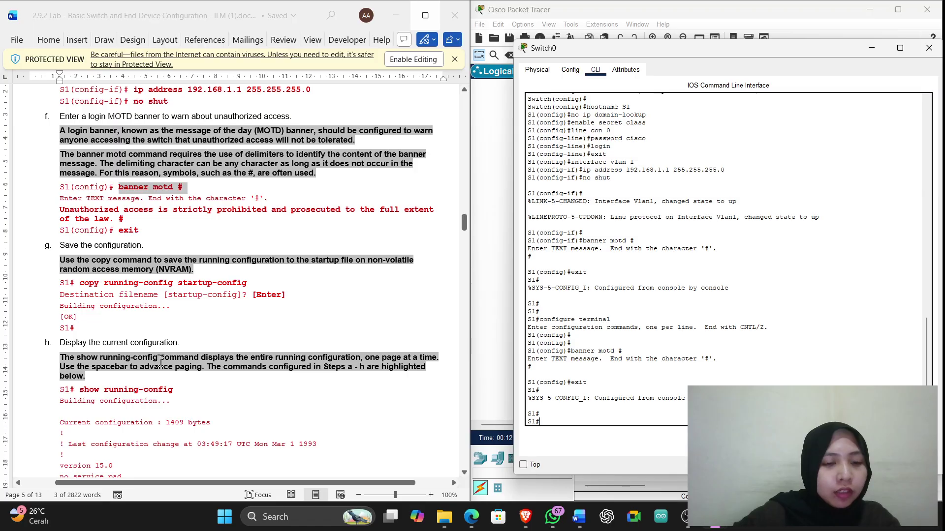
scroll(161, 361, "up", 2)
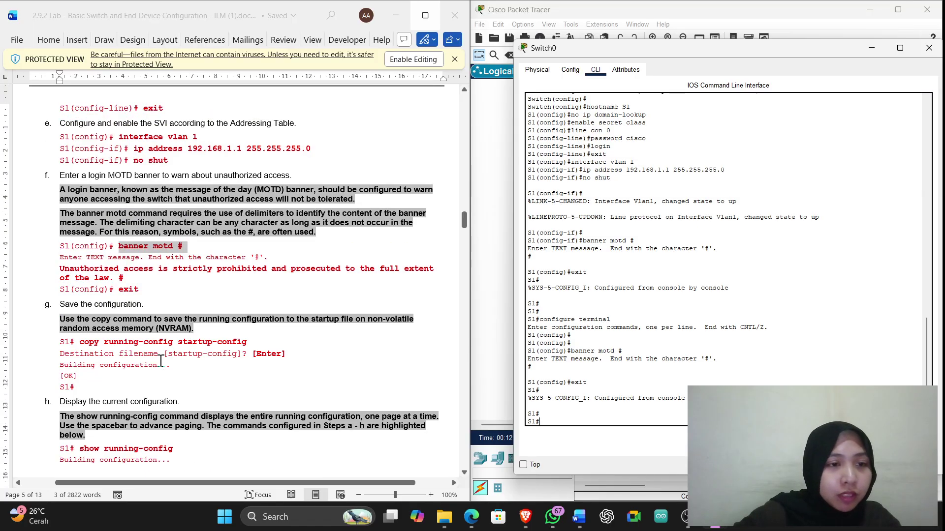
scroll(161, 362, "up", 1)
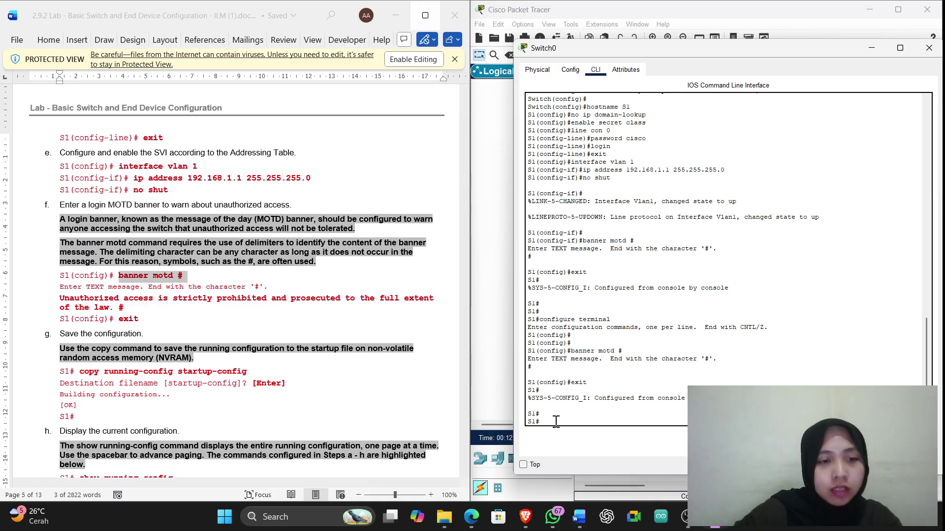
type("co")
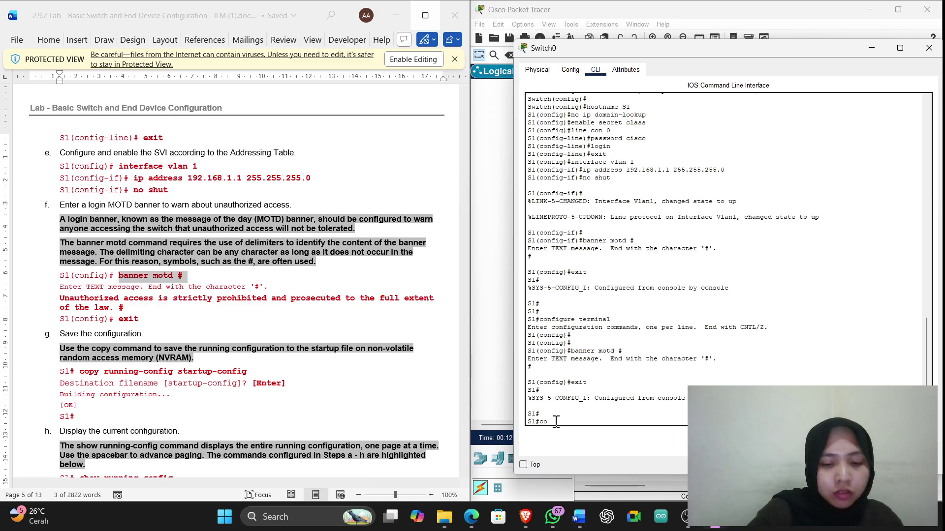
type("py r")
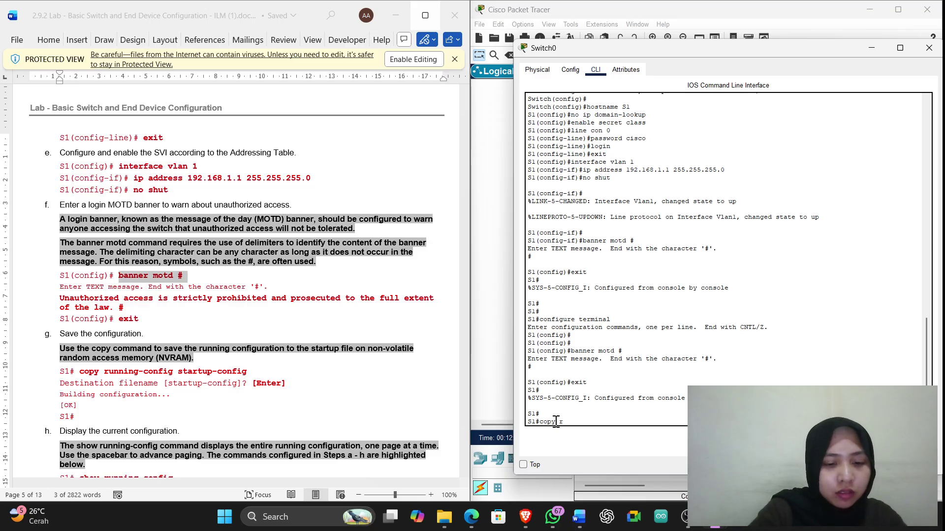
type("unny=")
key("BackSpace")
key("BackSpace")
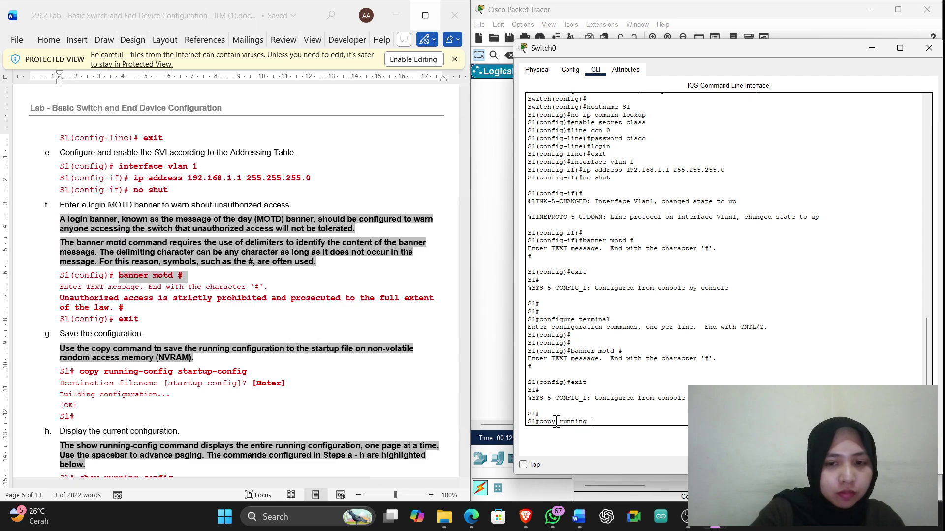
type("ing-")
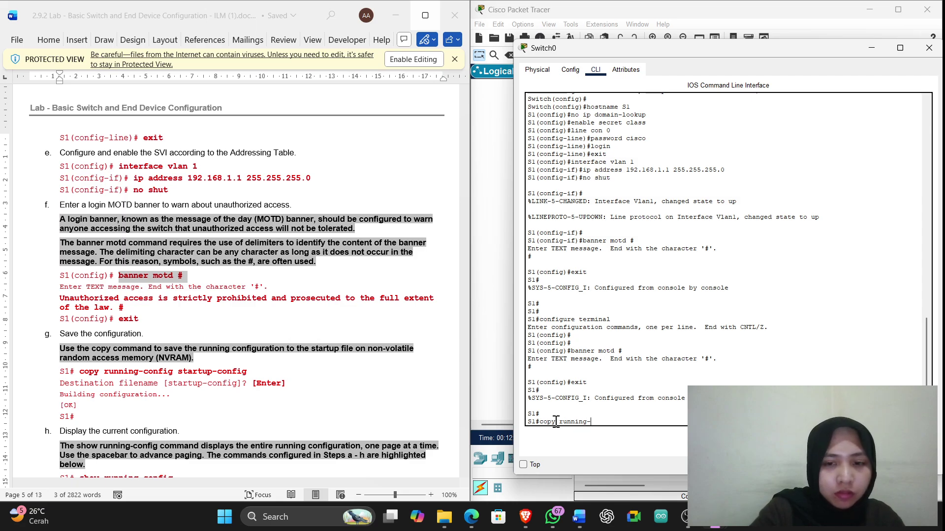
type("config")
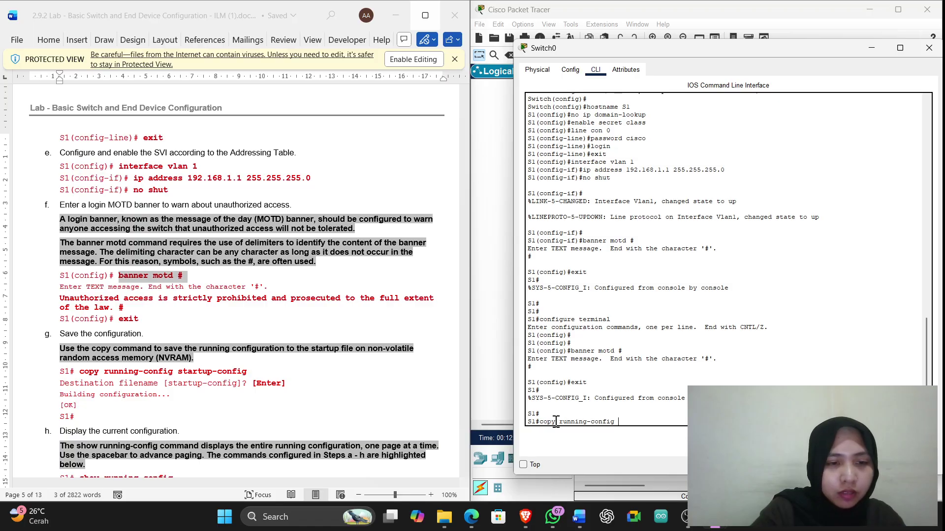
type(" star")
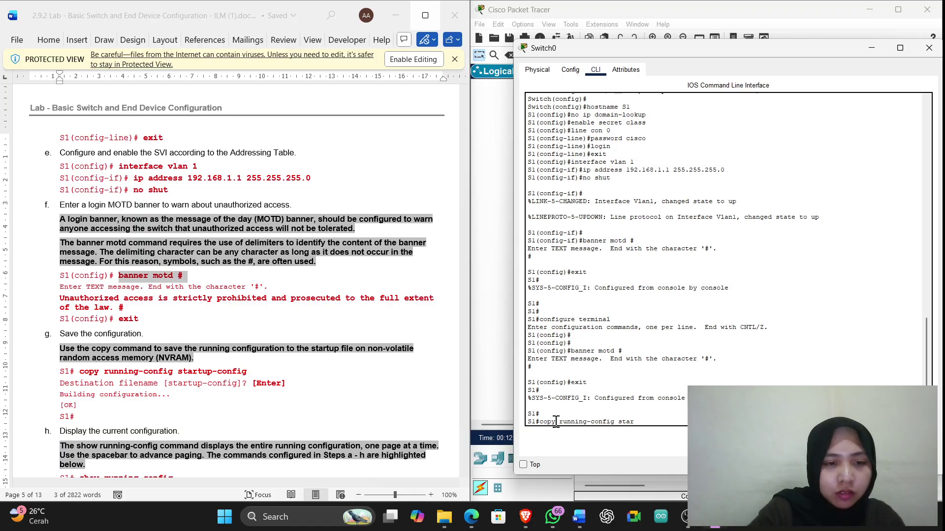
type("tu")
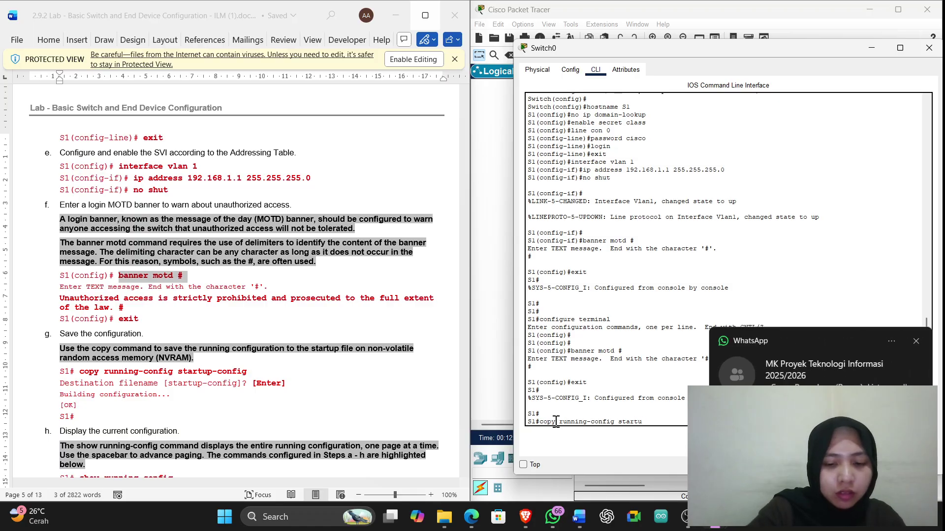
type("p")
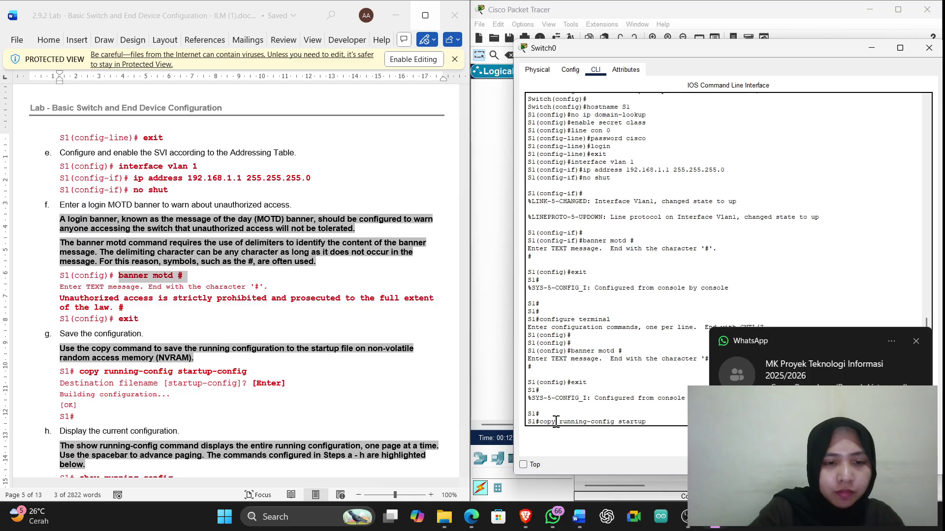
type("-config")
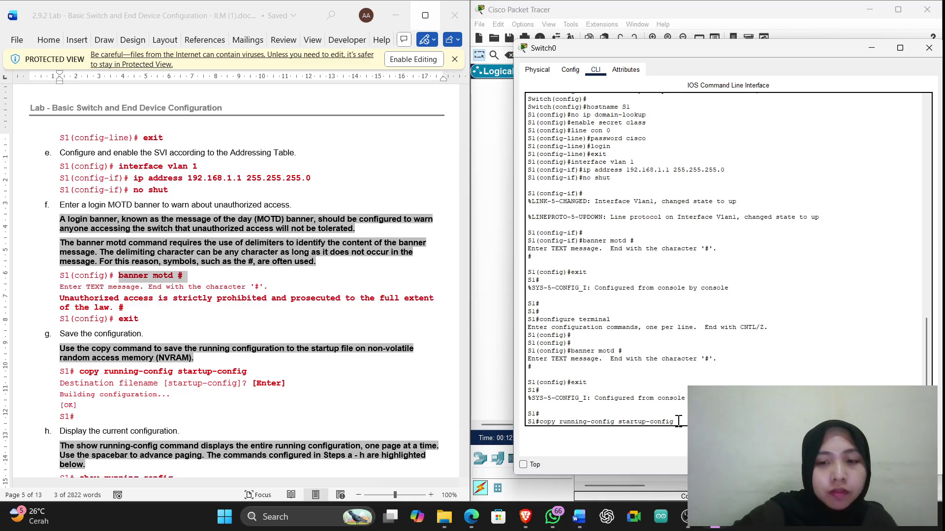
key("Return")
key("Return")
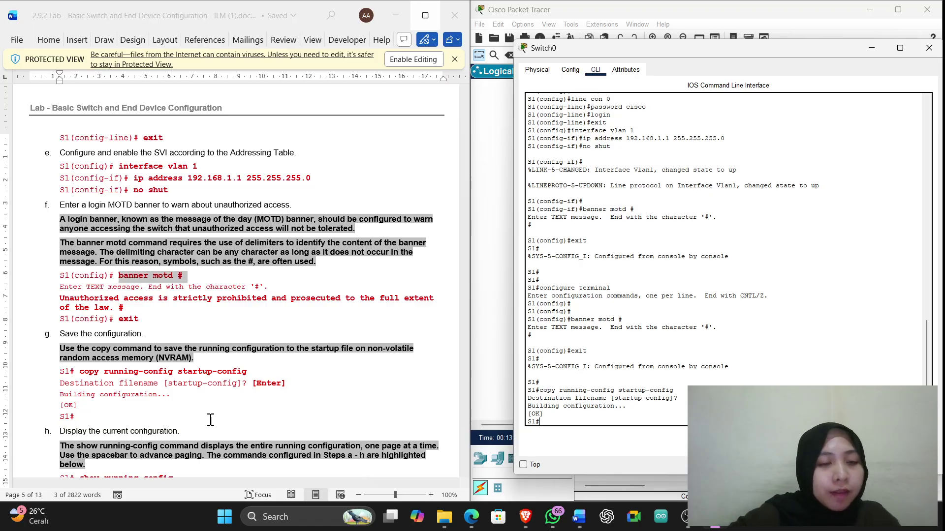
scroll(211, 420, "down", 3)
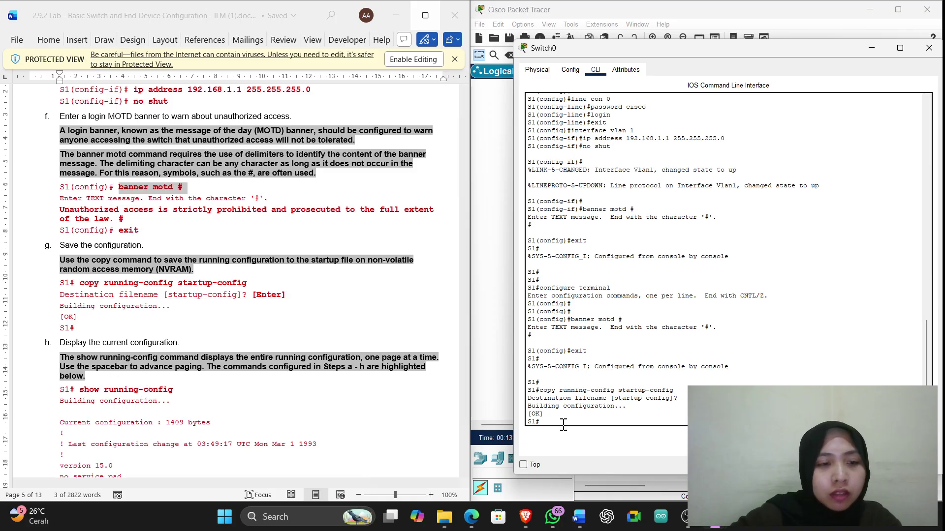
type("show")
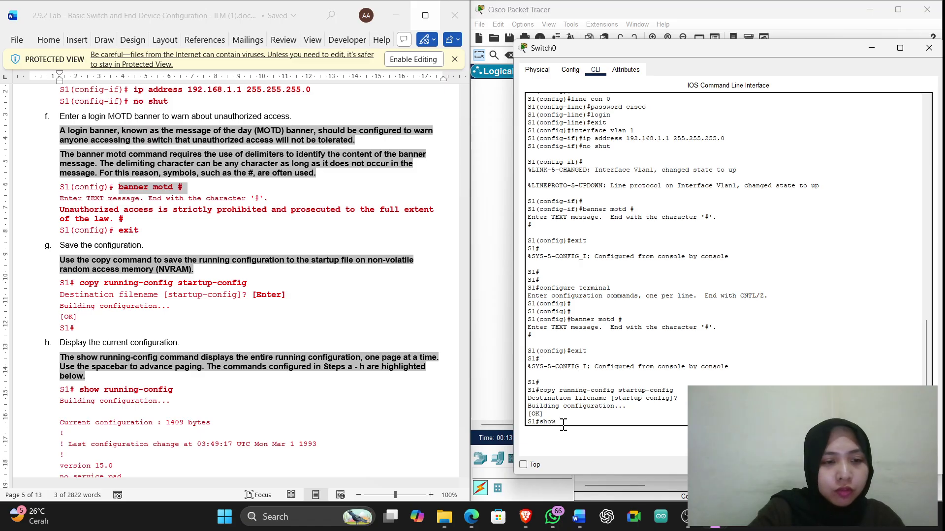
type(" running")
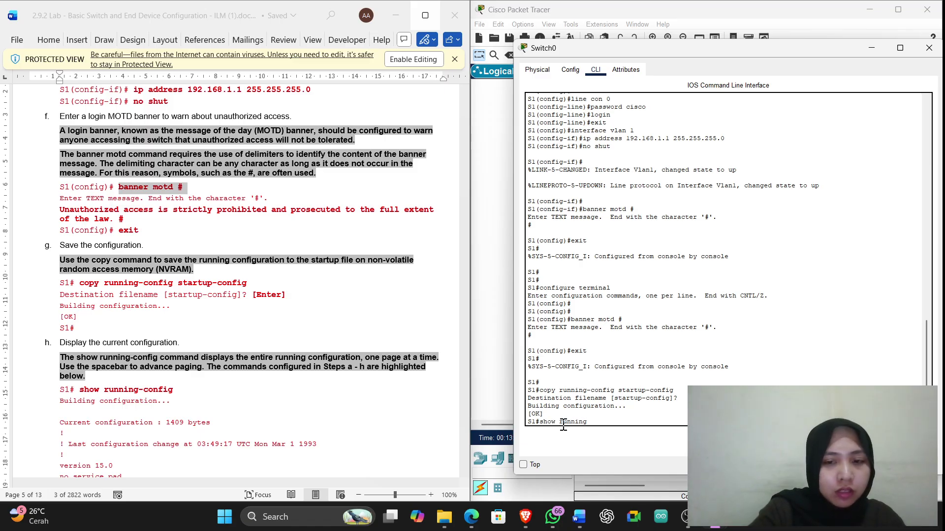
type("-con")
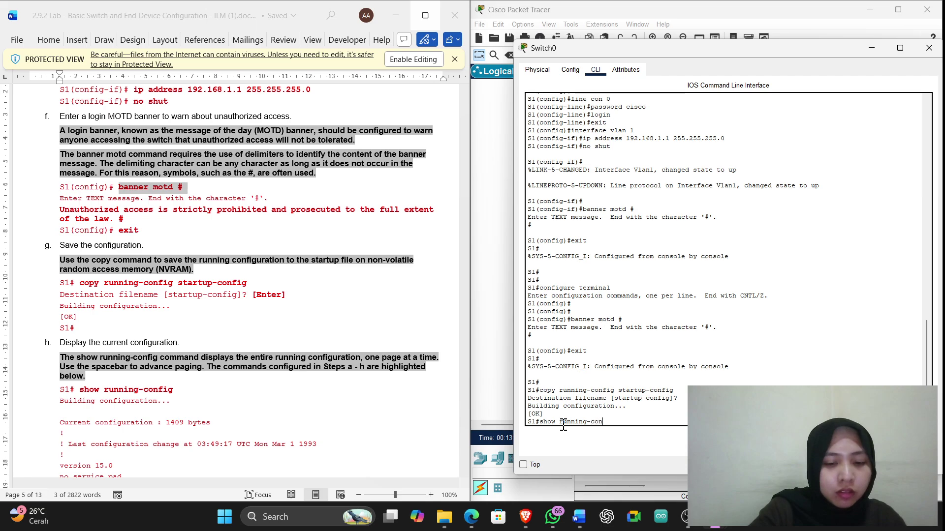
type("fig")
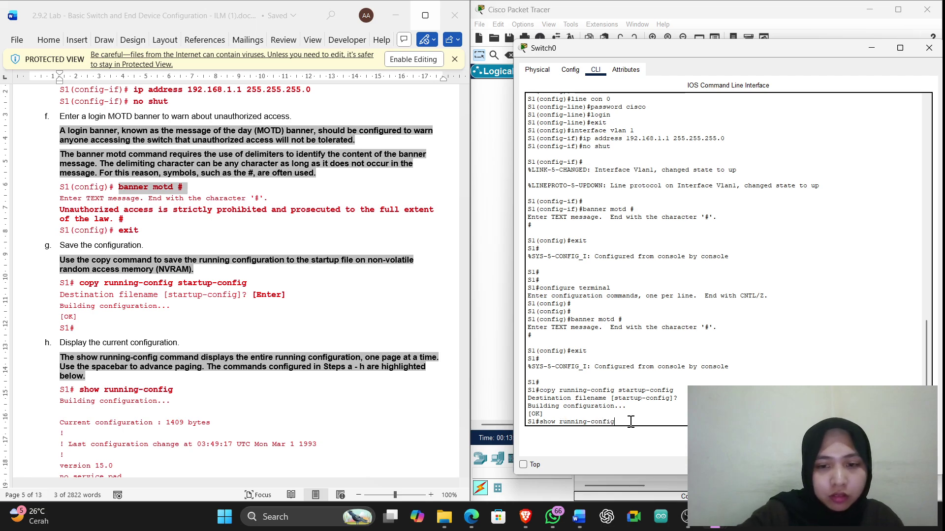
key("Return")
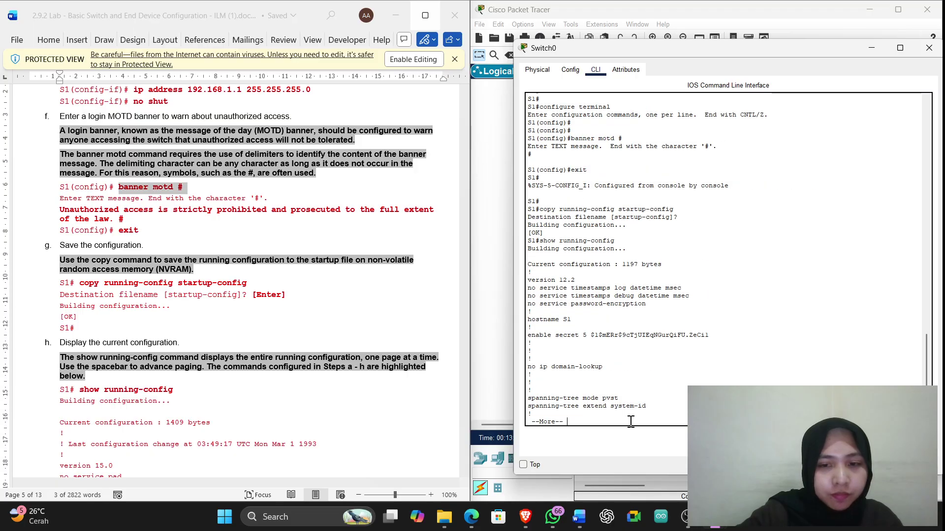
key("space")
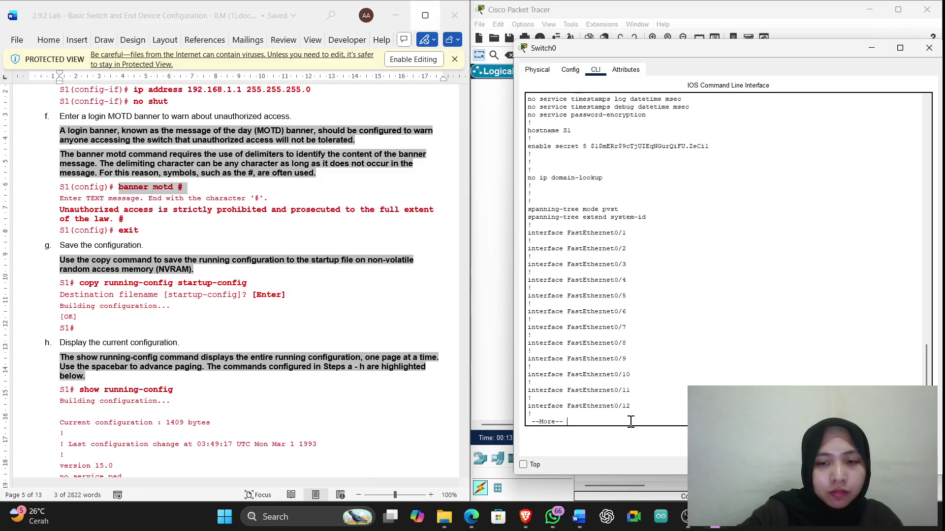
key("Return")
key("Return")
key("Return")
key("Return")
key("Return")
key("Return")
key("Return")
key("Return")
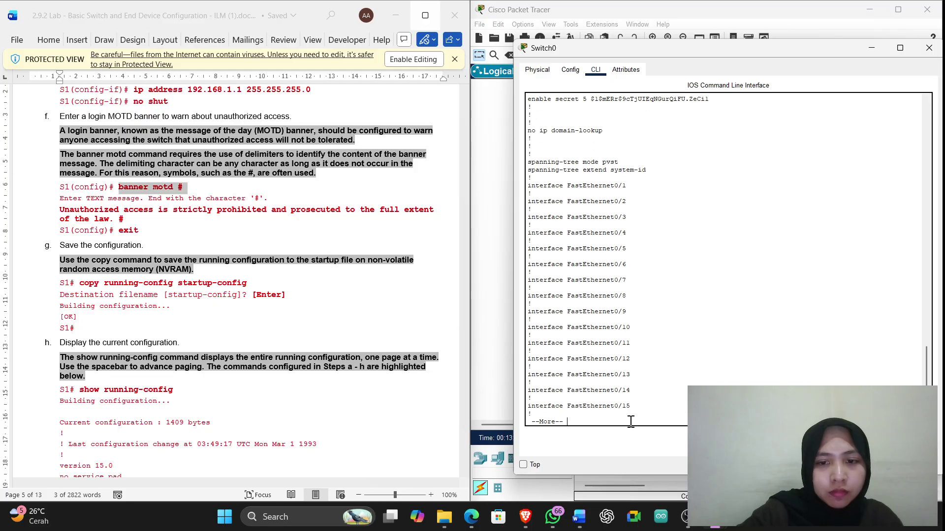
key("Return")
key("Return")
key("Return")
key("Return")
key("Return")
key("Return")
key("Return")
key("Return")
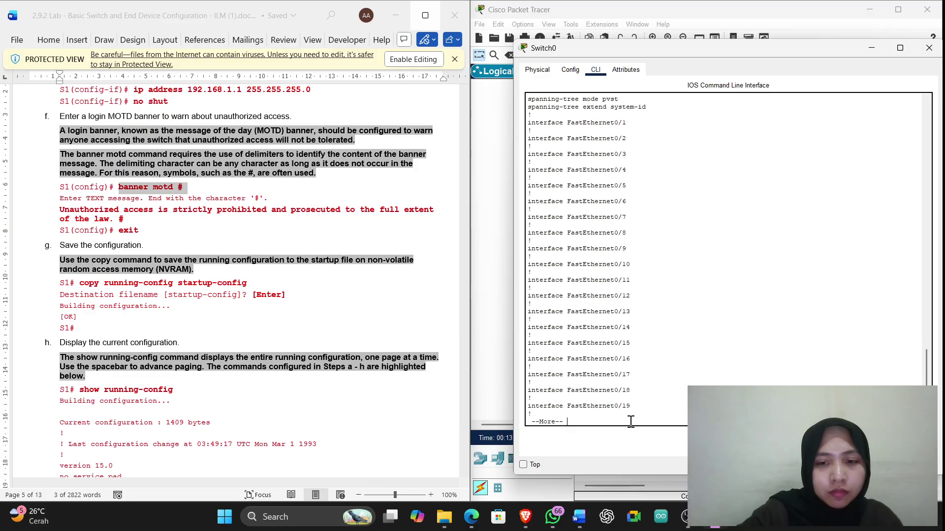
key("Return")
key("Return")
key("Return")
key("Return")
key("Return")
key("Return")
key("Return")
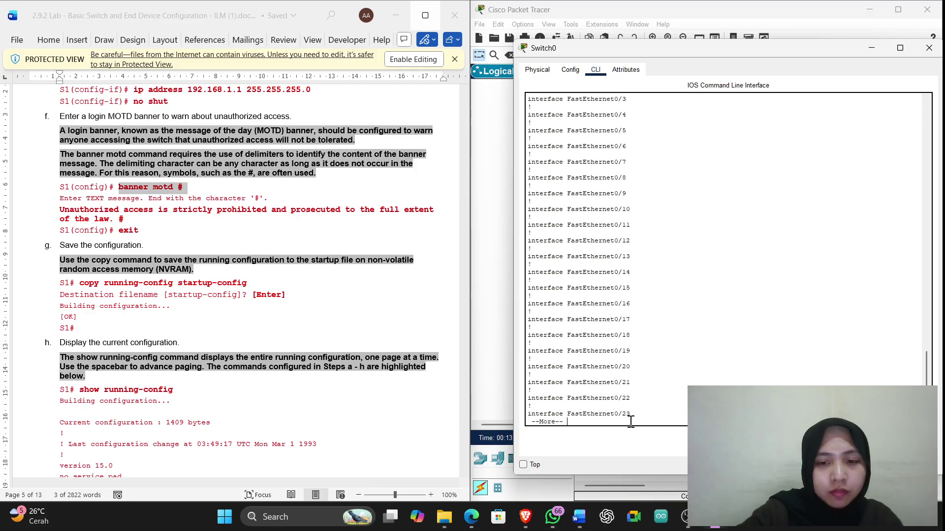
key("Return")
key("Return")
key("Return")
key("Return")
key("Return")
key("Return")
key("Return")
key("Return")
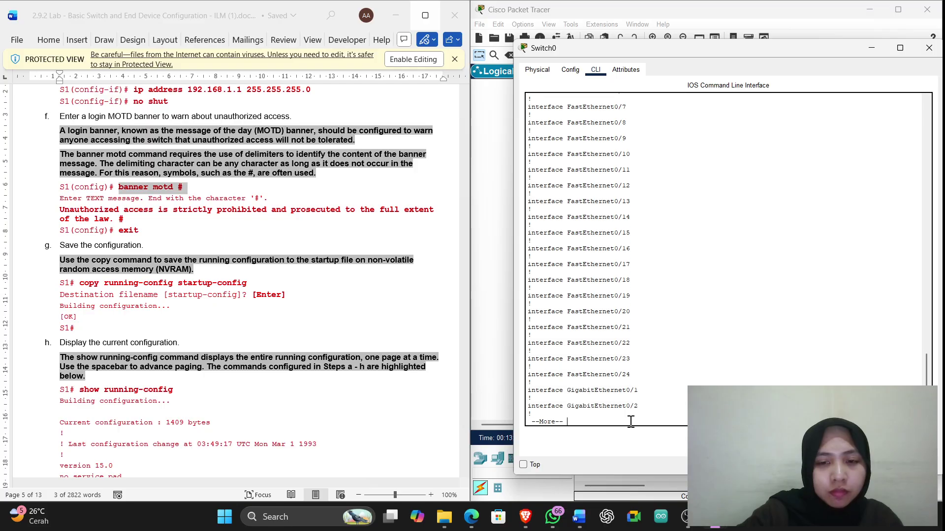
key("Return")
key("Return")
key("Return")
key("Return")
key("Return")
key("Return")
key("Return")
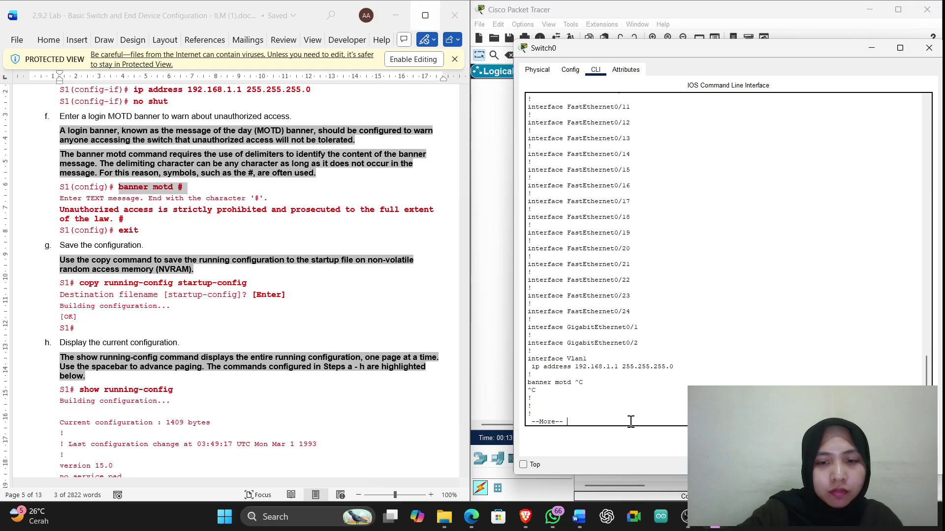
key("Return")
key("Return")
key("Return")
key("Return")
key("Return")
key("Return")
key("Return")
key("Return")
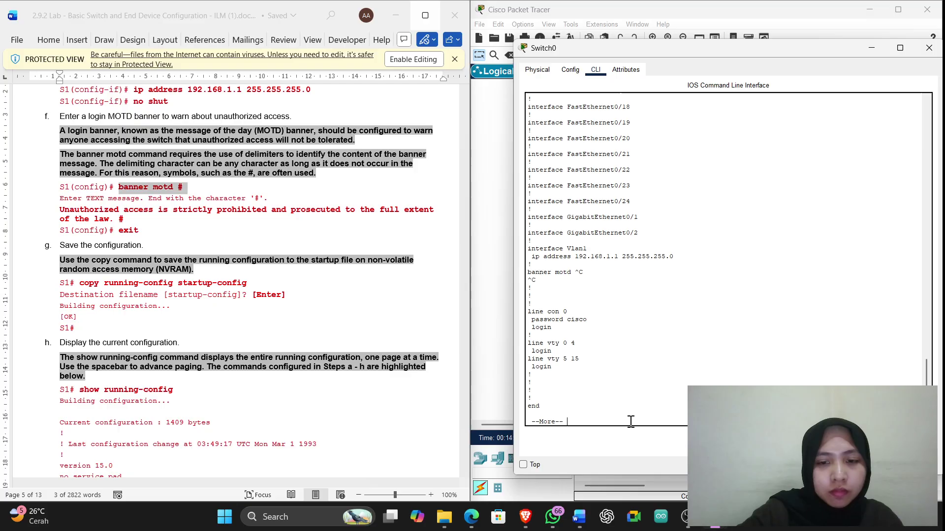
key("Return")
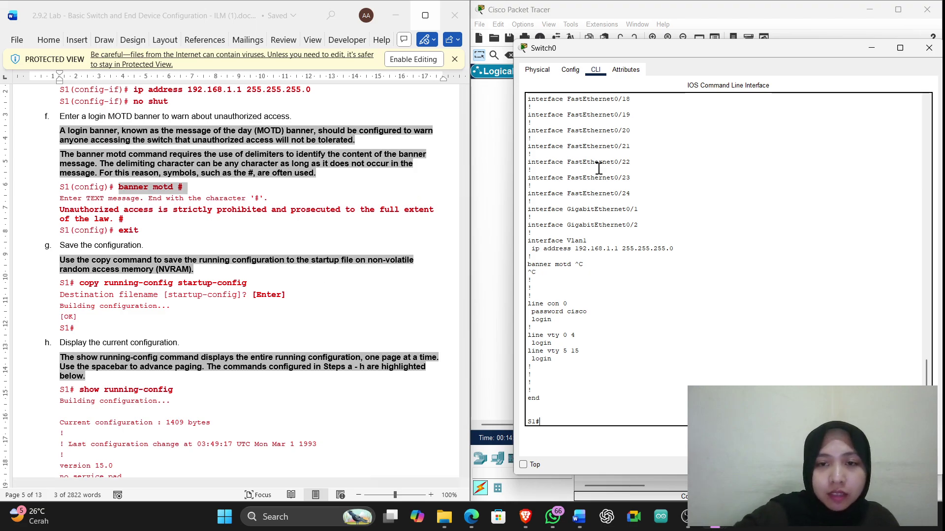
scroll(673, 227, "up", 5)
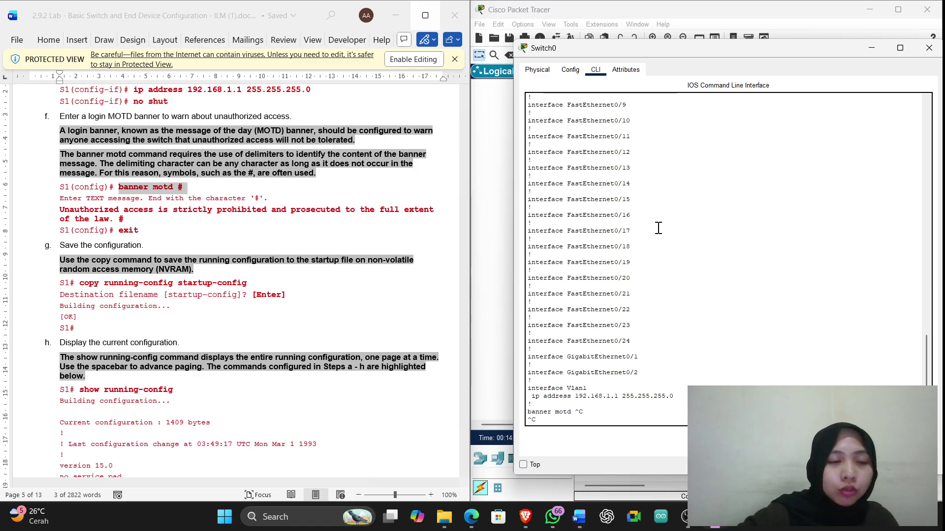
scroll(350, 297, "up", 1)
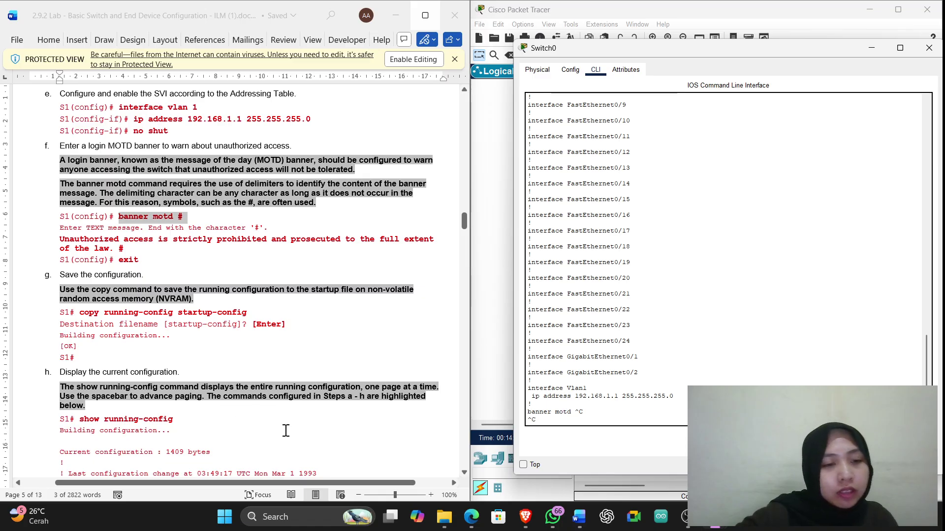
scroll(276, 424, "down", 2)
scroll(176, 414, "down", 15)
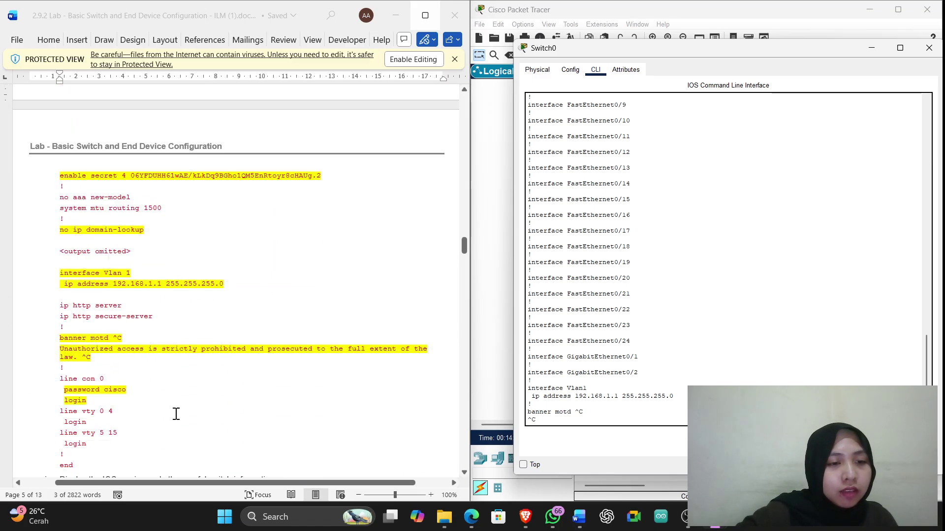
scroll(176, 414, "down", 1)
scroll(170, 416, "up", 3)
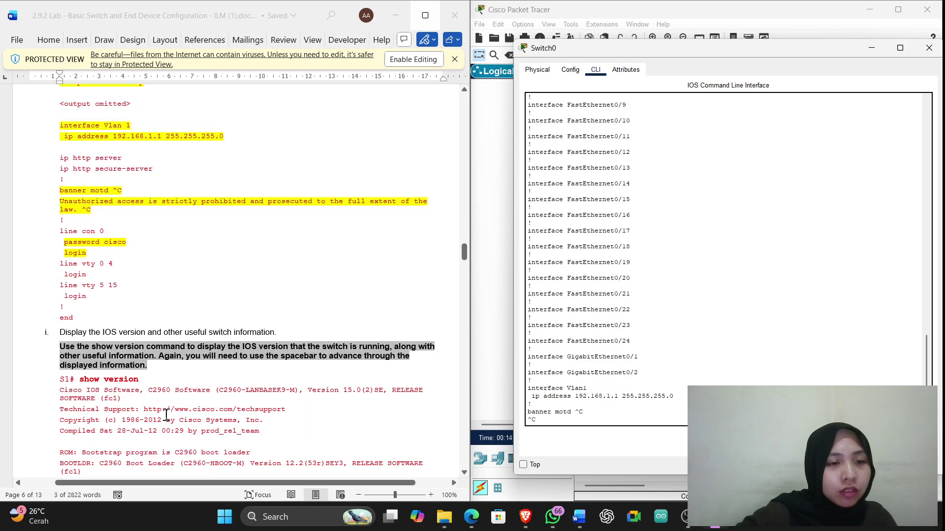
scroll(640, 362, "down", 4)
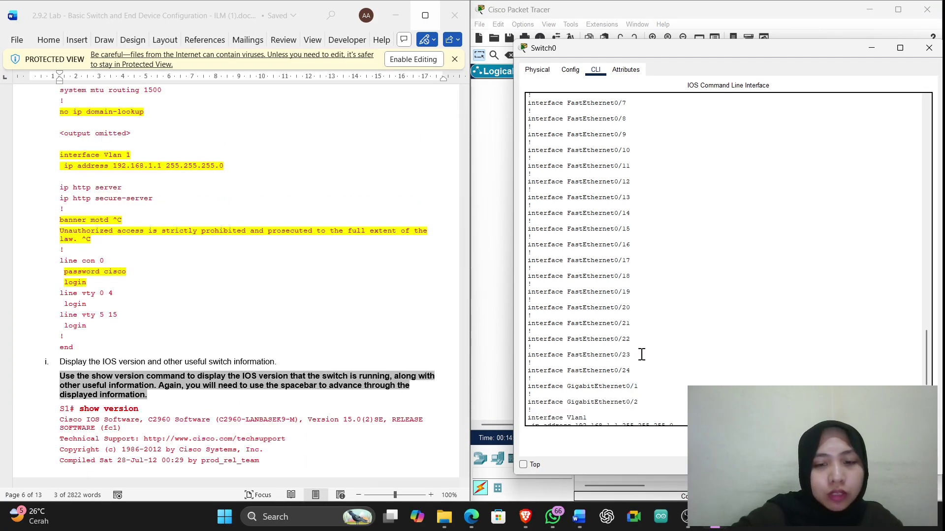
scroll(632, 365, "down", 3)
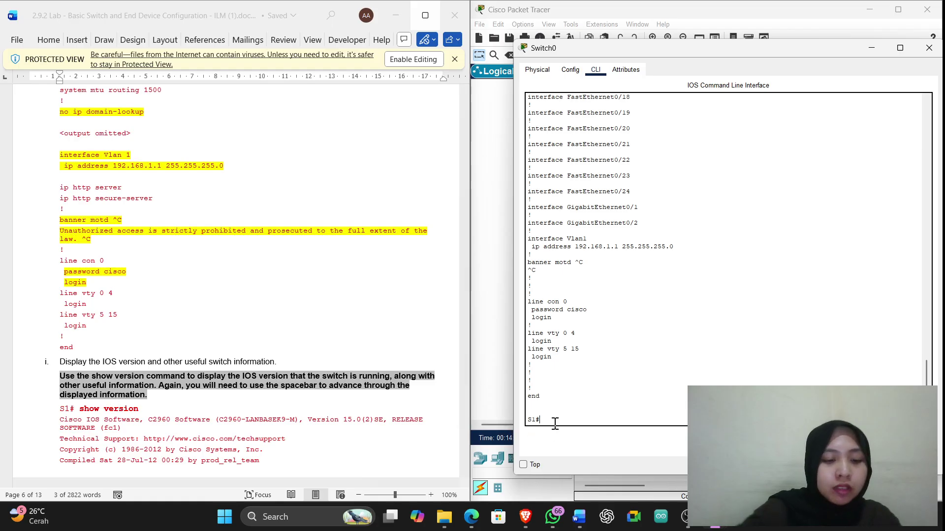
Run show version on S1 and page through to the end, showing IOS 12.2(25)FX on WS-C2960-24TT
type("show v")
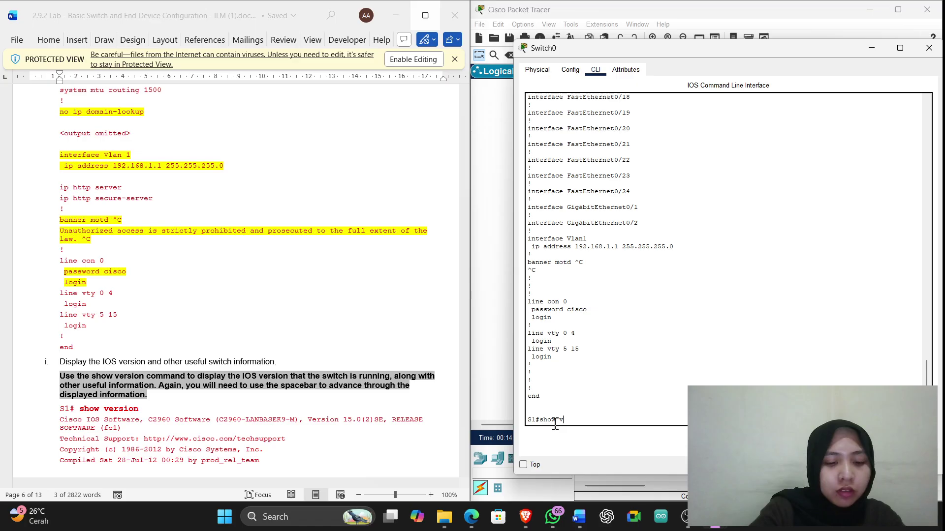
type("ersion")
key("Return")
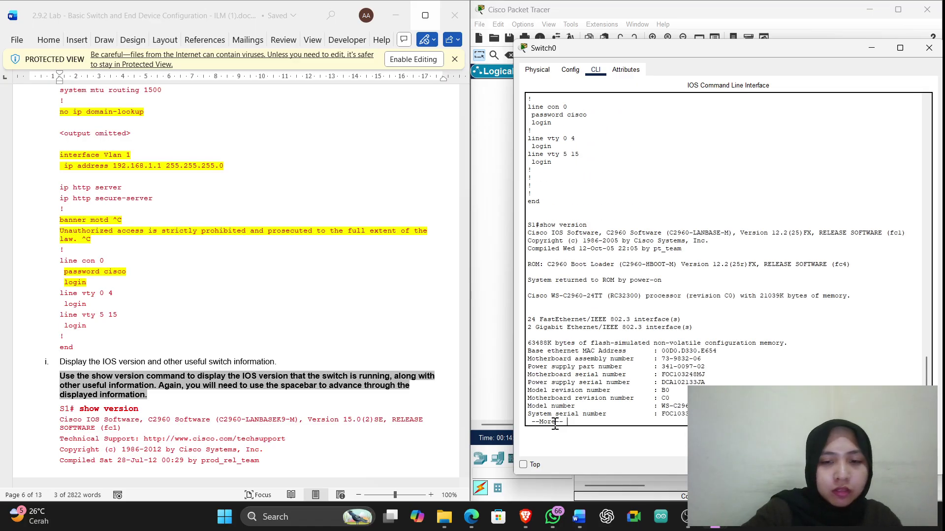
key("Return")
key("Return")
key("Return")
key("Return")
key("Return")
key("Return")
key("Return")
key("Return")
key("Return")
key("Return")
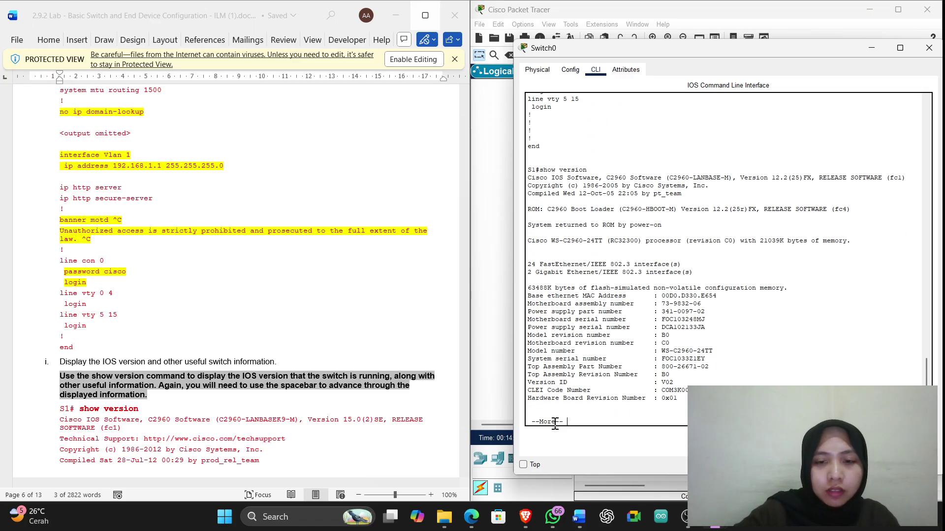
key("Return")
key("Return")
key("Return")
key("Return")
key("Return")
key("Return")
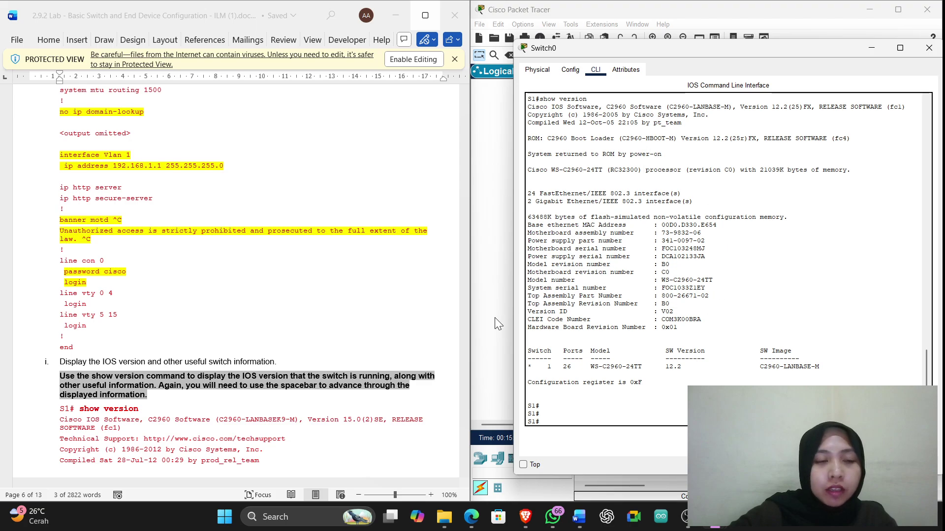
scroll(94, 432, "down", 12)
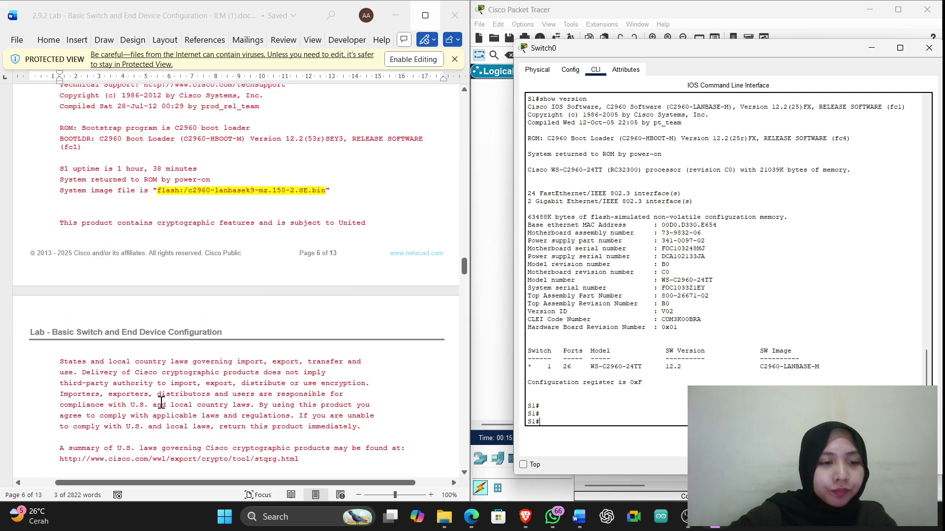
scroll(161, 402, "down", 12)
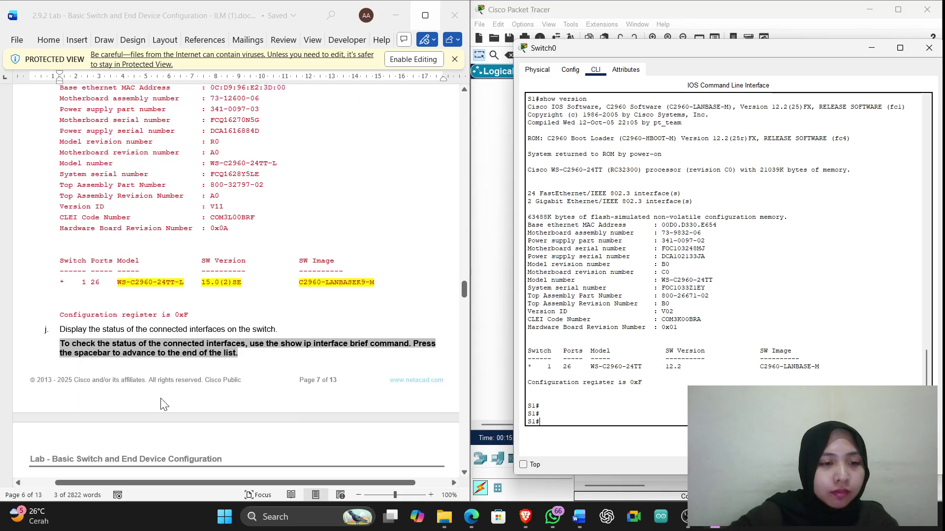
scroll(163, 401, "down", 4)
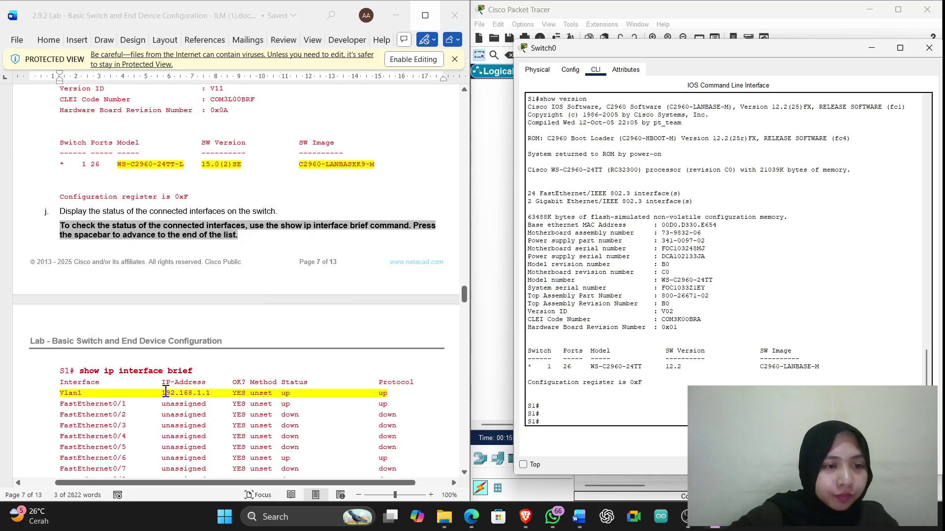
scroll(106, 281, "up", 3)
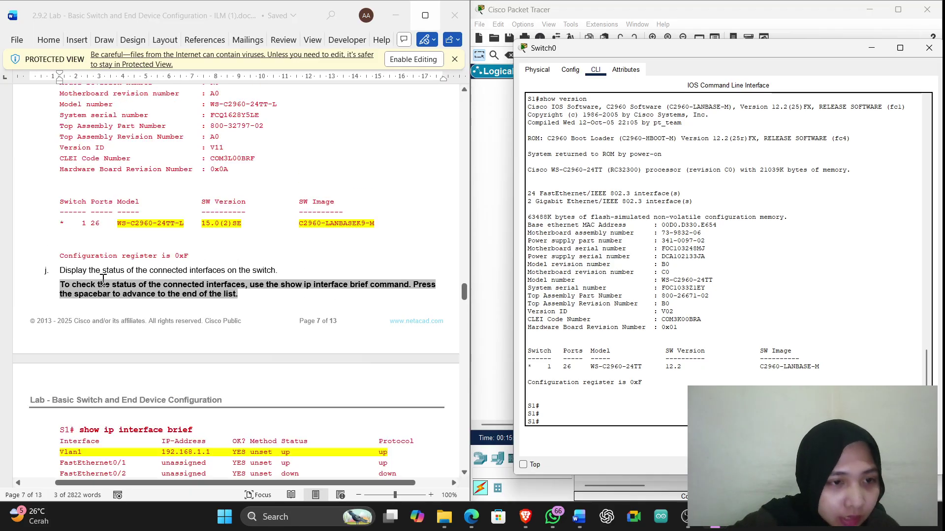
scroll(106, 281, "up", 1)
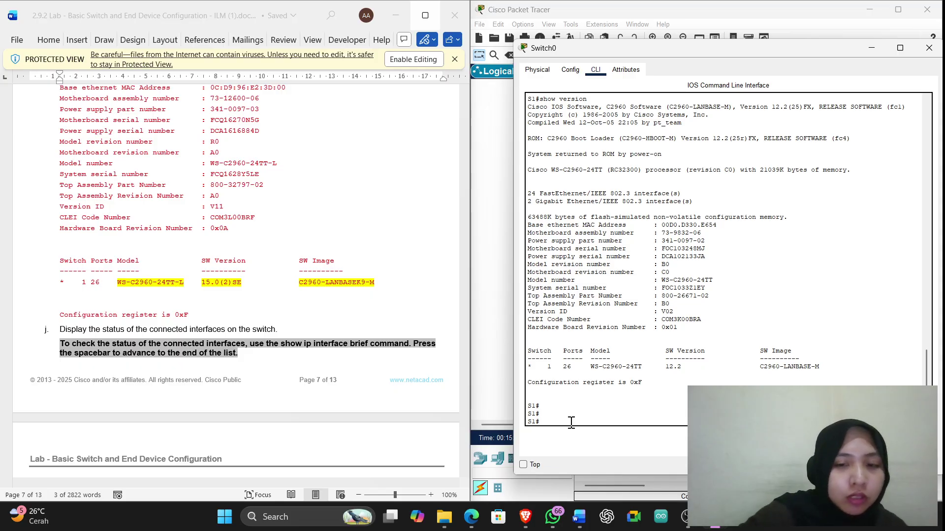
scroll(344, 344, "down", 3)
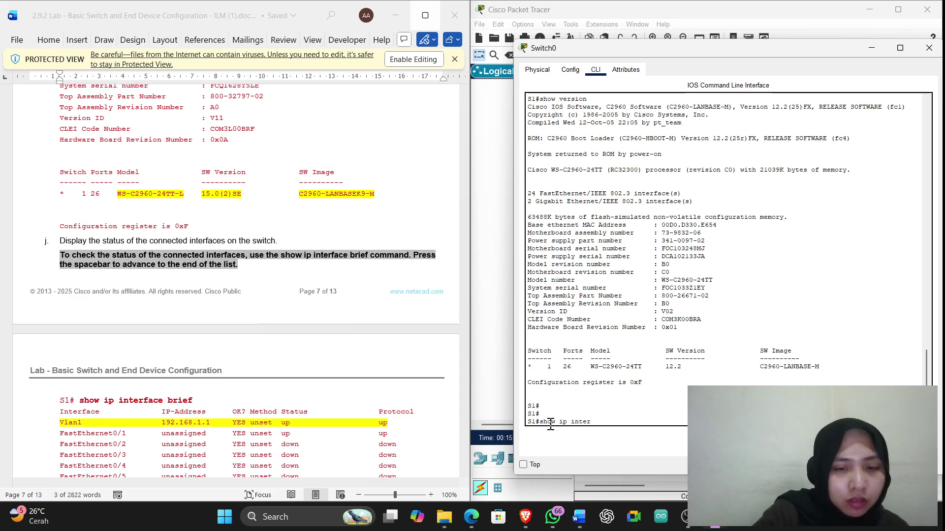
Run show ip interface brief on S1, confirming FastEthernet0/1, FastEthernet0/6 and Vlan1 (192.168.1.1) are up
type("interface ")
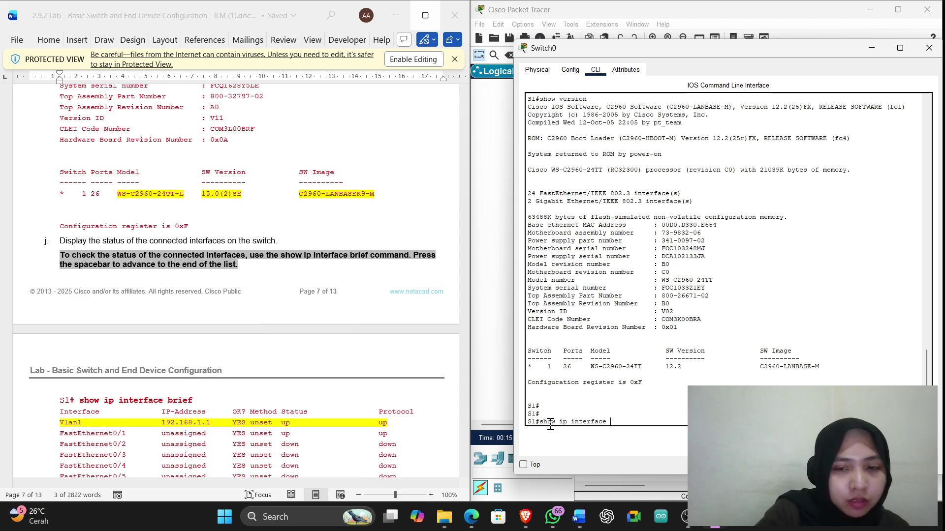
type("brief")
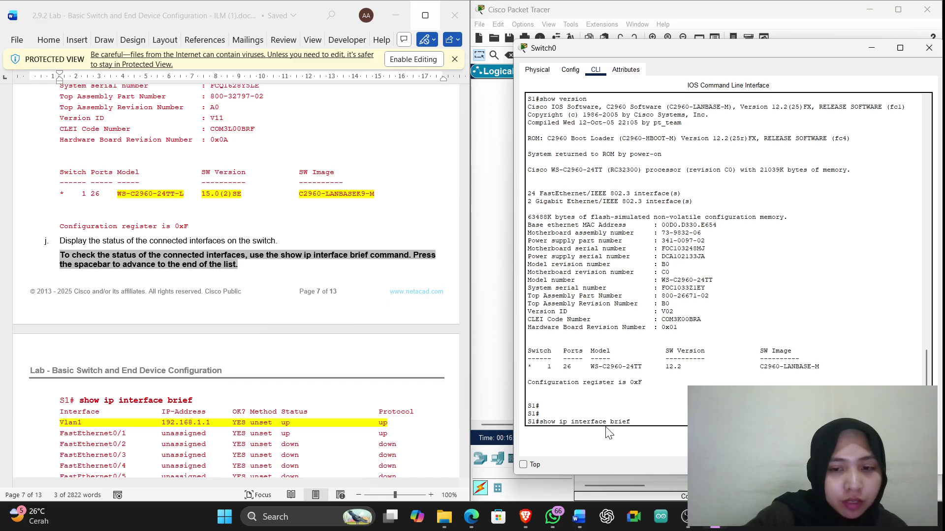
key("Return")
key("space")
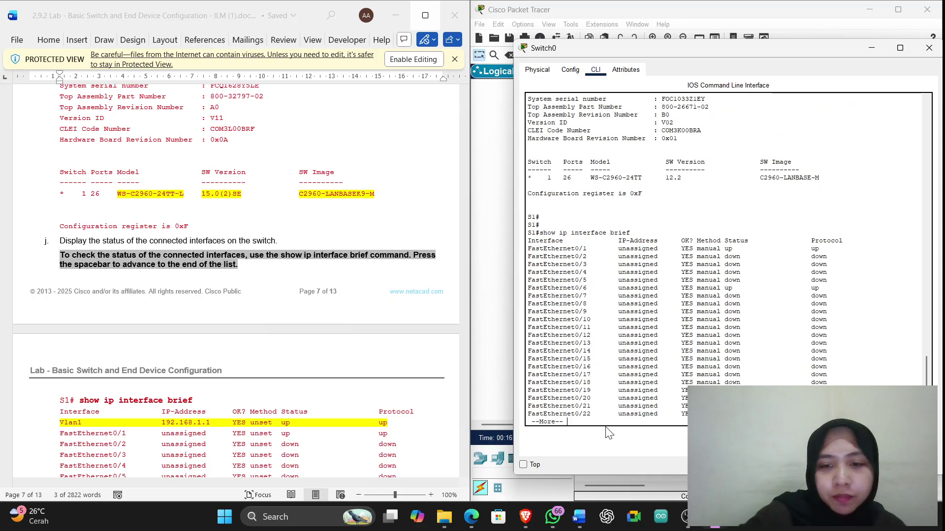
key("Return")
key("Return")
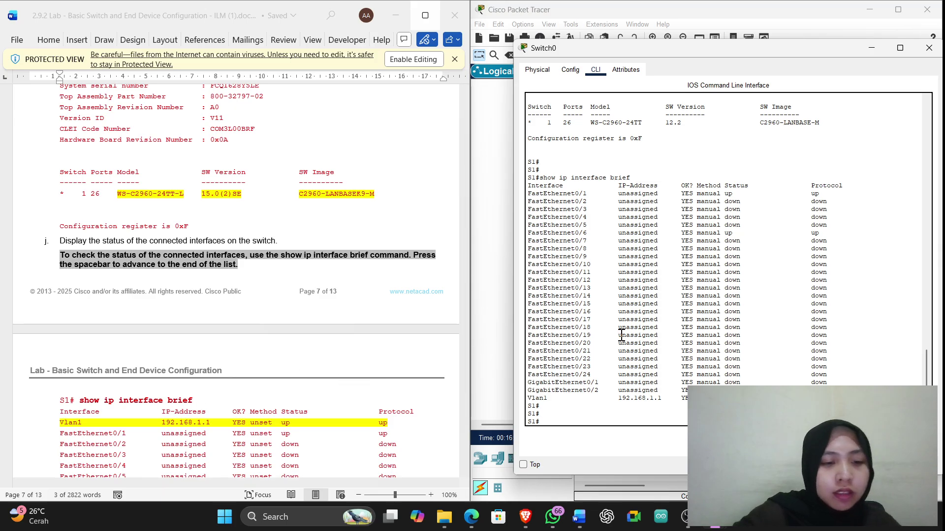
scroll(234, 347, "up", 3)
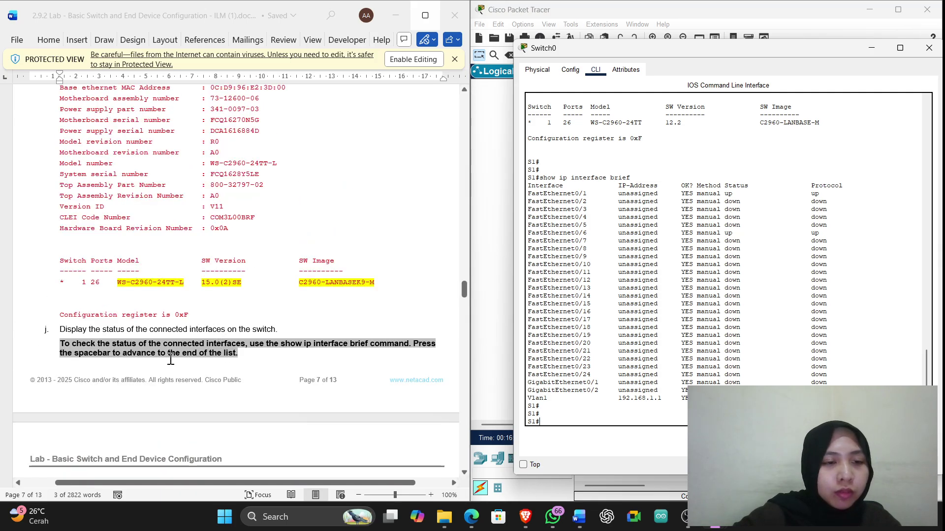
scroll(123, 359, "up", 2)
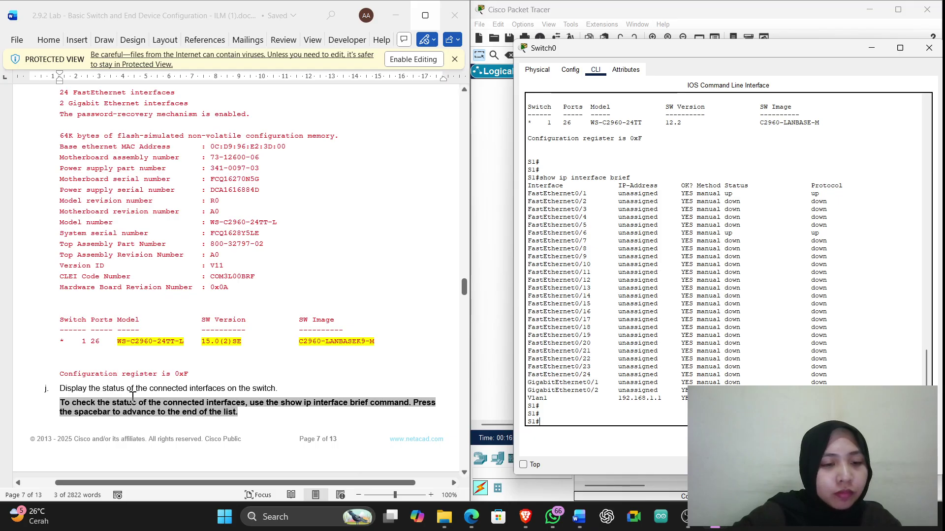
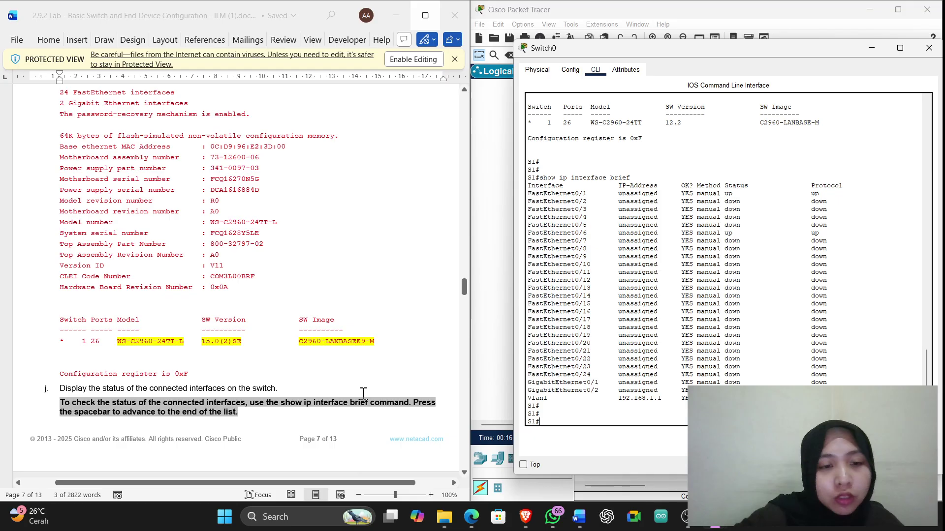
Drag the Switch0 console left over the Word document to uncover the Logical workspace
scroll(280, 400, "down", 3)
scroll(278, 388, "down", 9)
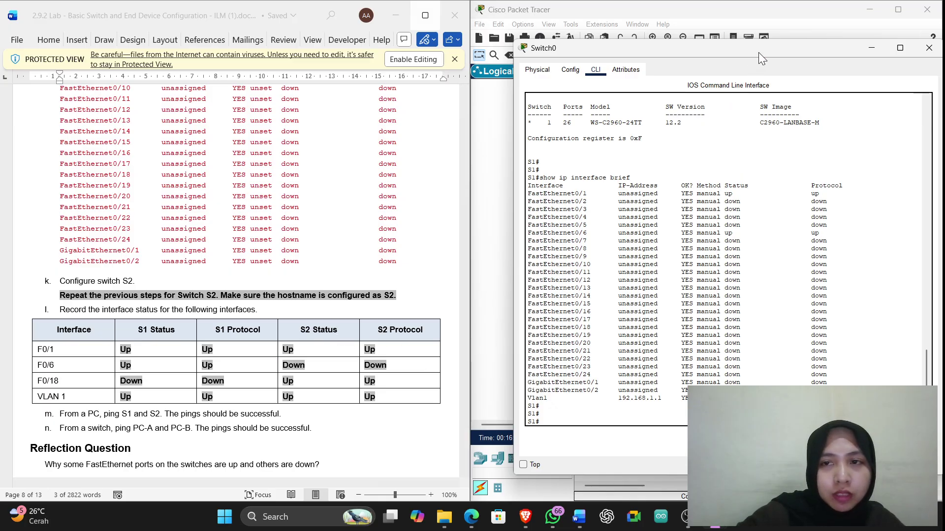
left_click_drag(758, 53, 350, 105)
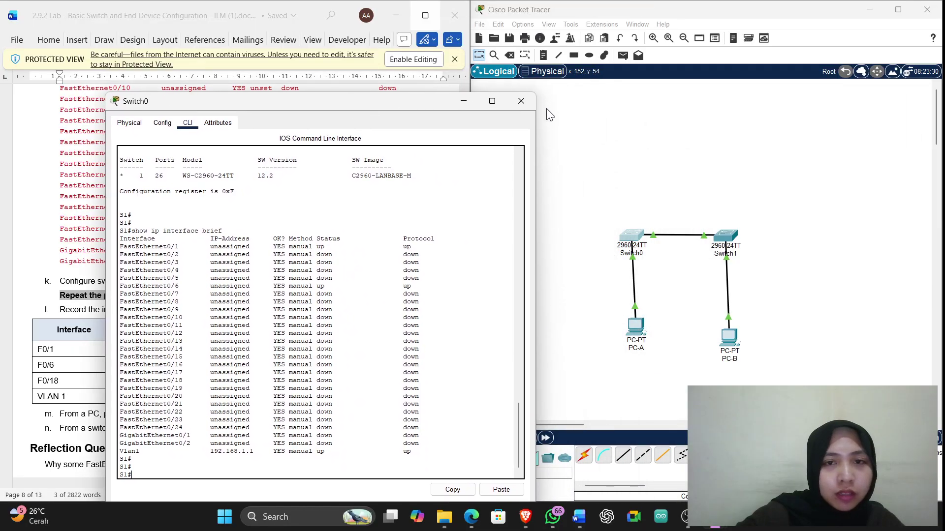
Put away Switch0's window and open Switch1's window on its CLI tab
left_click(463, 101)
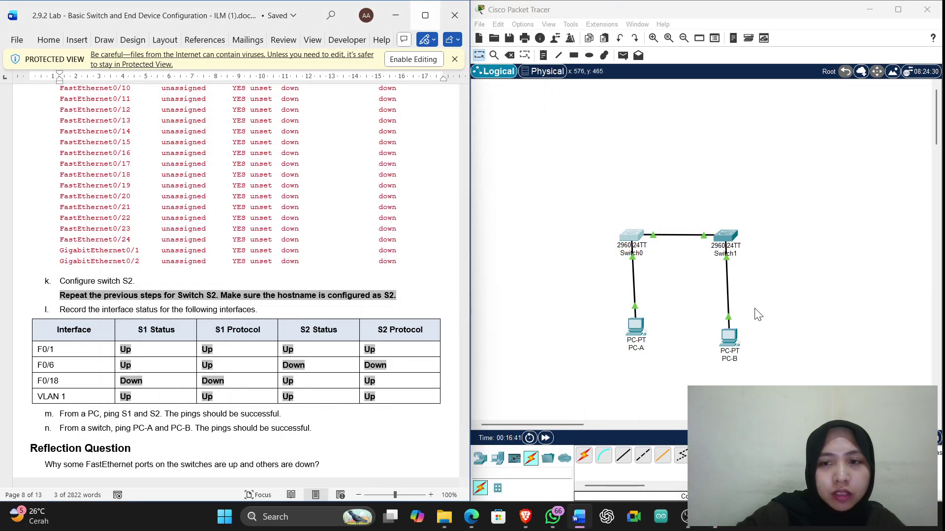
left_click(724, 242)
left_click_drag(565, 76, 711, 63)
left_click(563, 83)
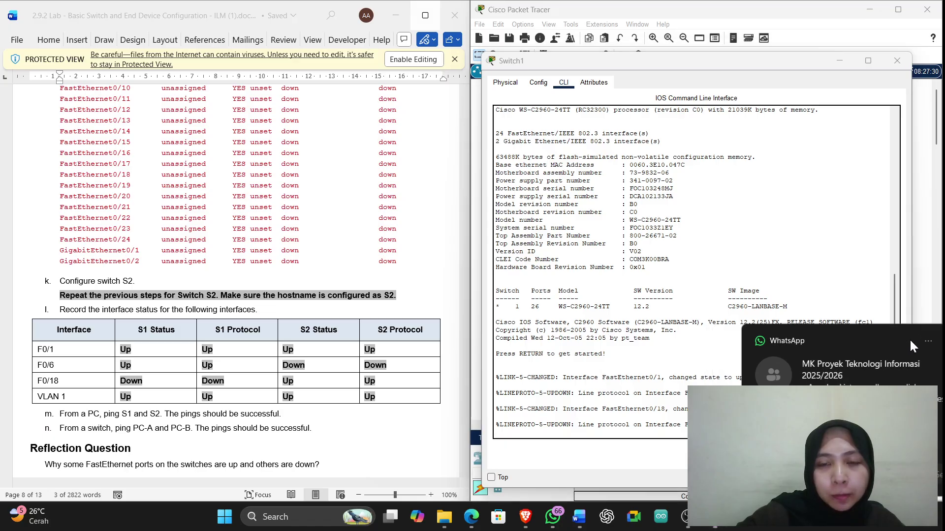
Dismiss the chat notification and scroll the lab document to Step 3 beside Switch1's console
left_click(910, 339)
scroll(408, 286, "up", 15)
scroll(408, 287, "up", 3)
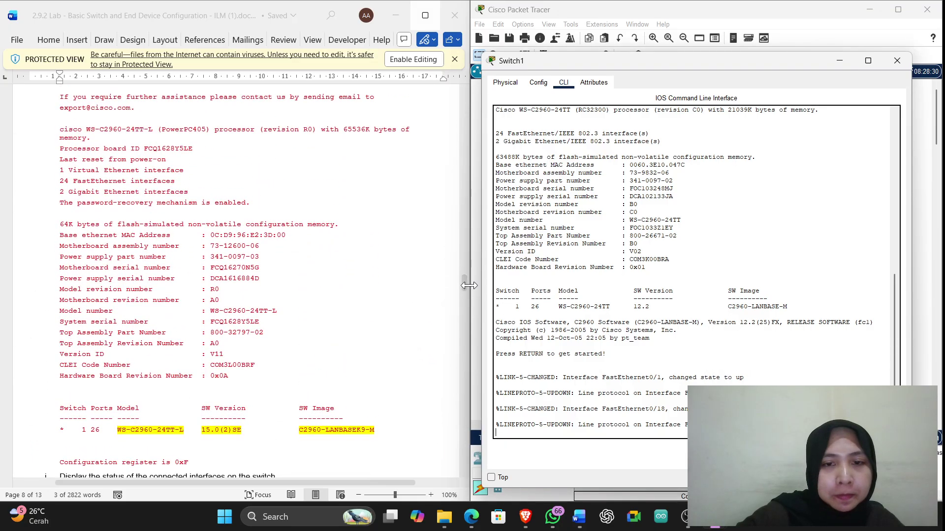
left_click_drag(462, 285, 462, 152)
scroll(270, 329, "down", 4)
scroll(270, 329, "down", 12)
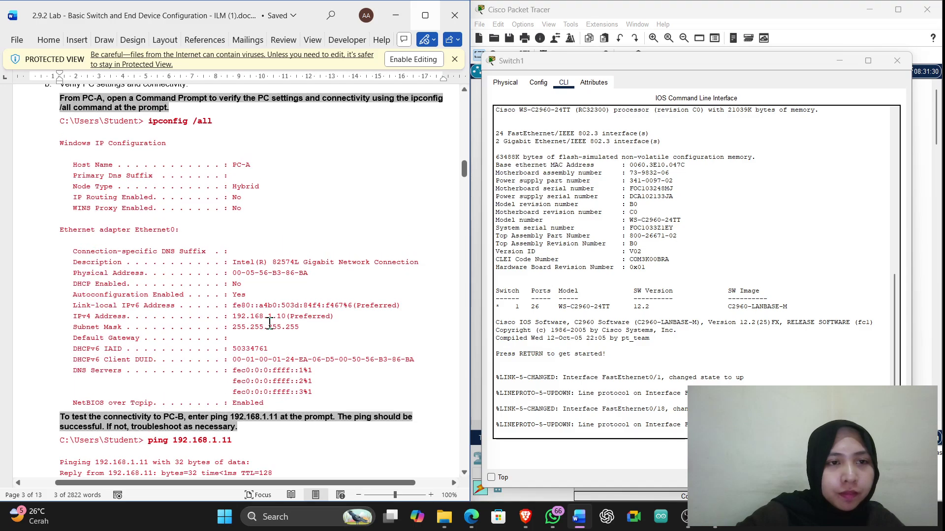
scroll(269, 324, "down", 12)
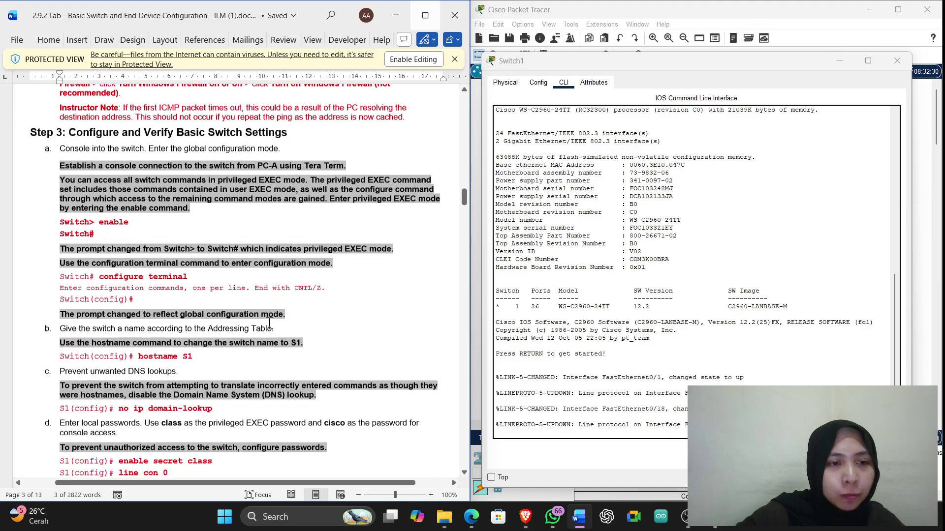
left_click(542, 426)
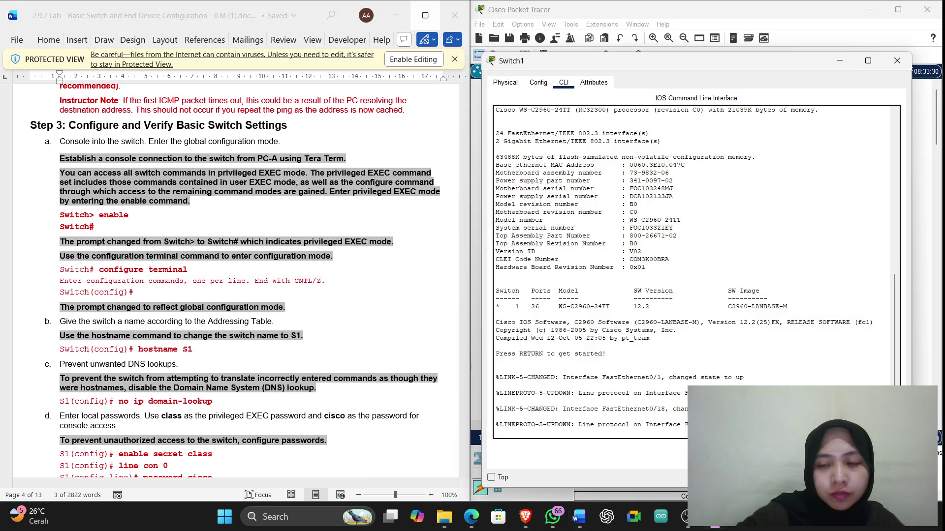
On Switch1, enter privileged mode with enable, then global configuration with configure terminal
key("Return")
key("Return")
key("Return")
key("Return")
key("Return")
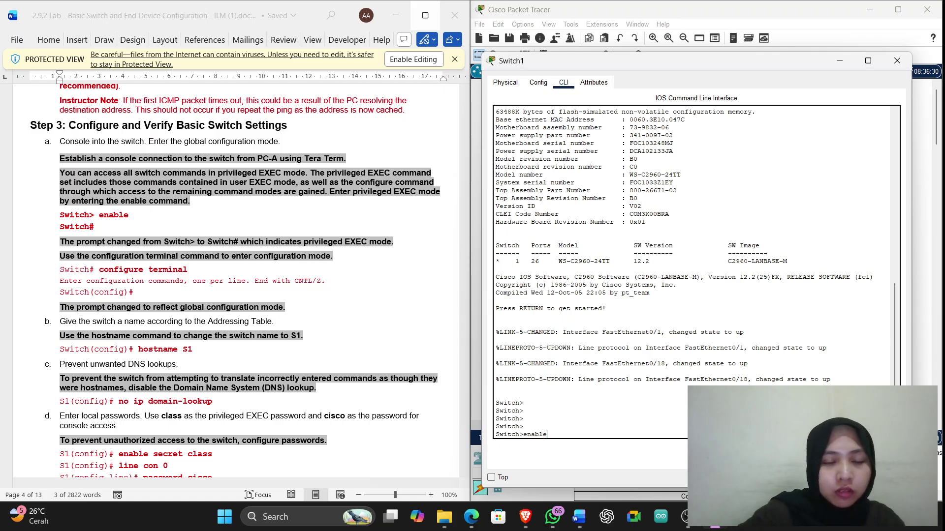
key("Return")
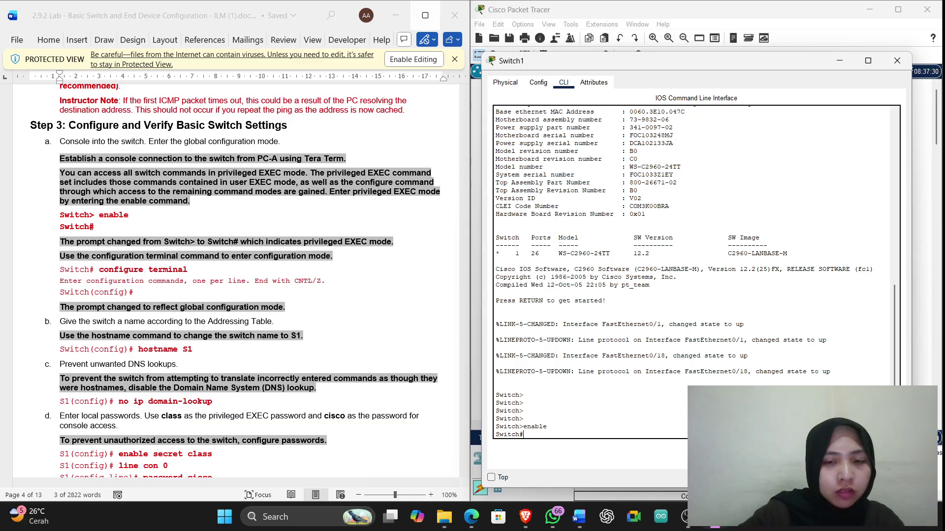
key("Return")
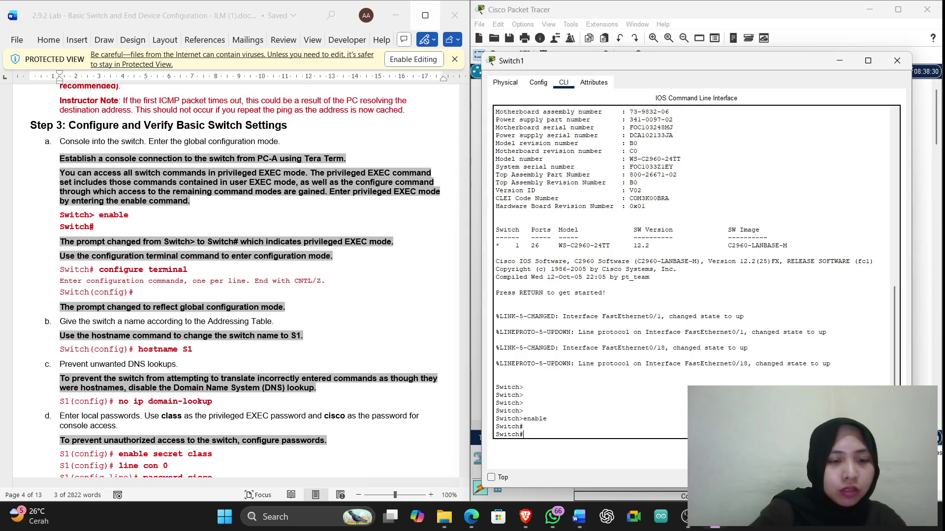
type("confi")
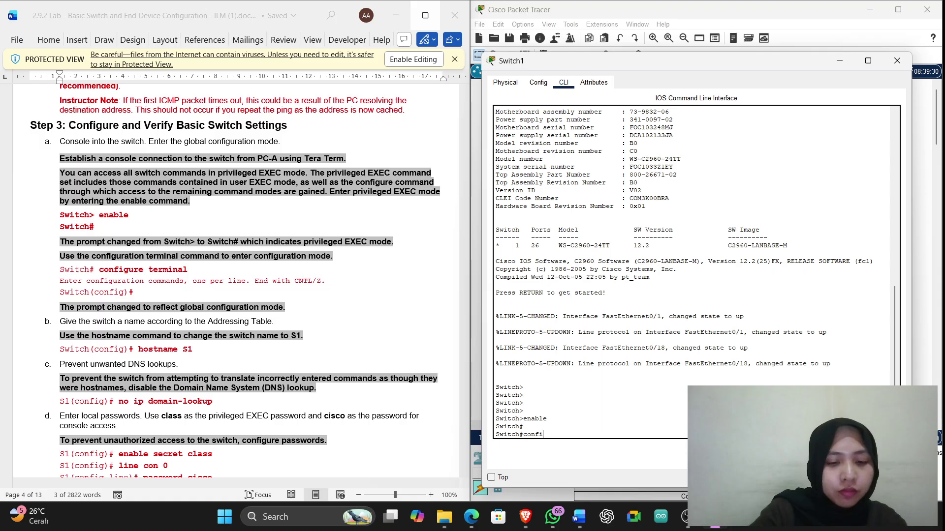
type("gure")
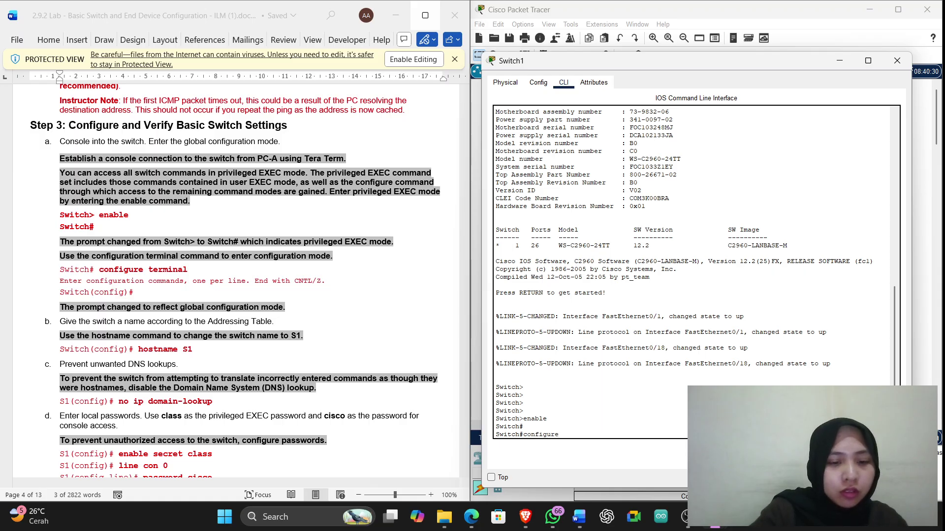
type(" ter")
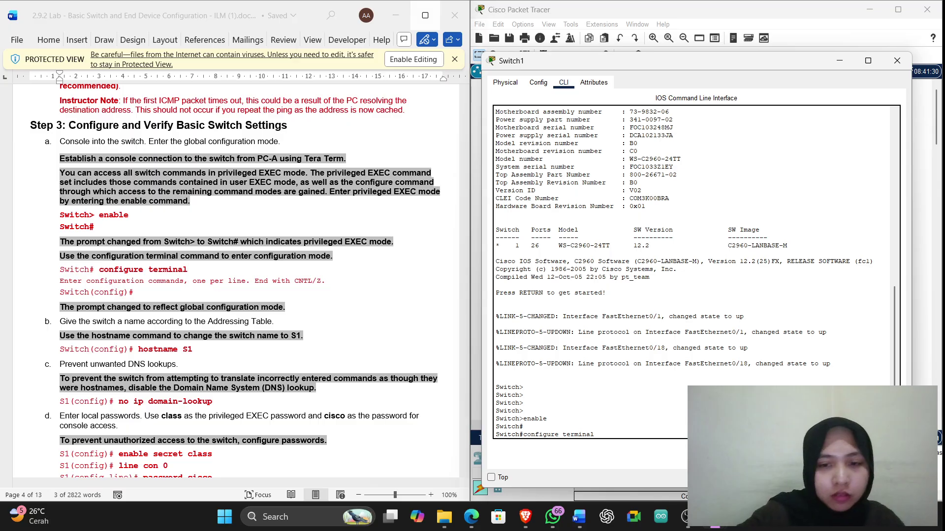
type("minal")
key("Return")
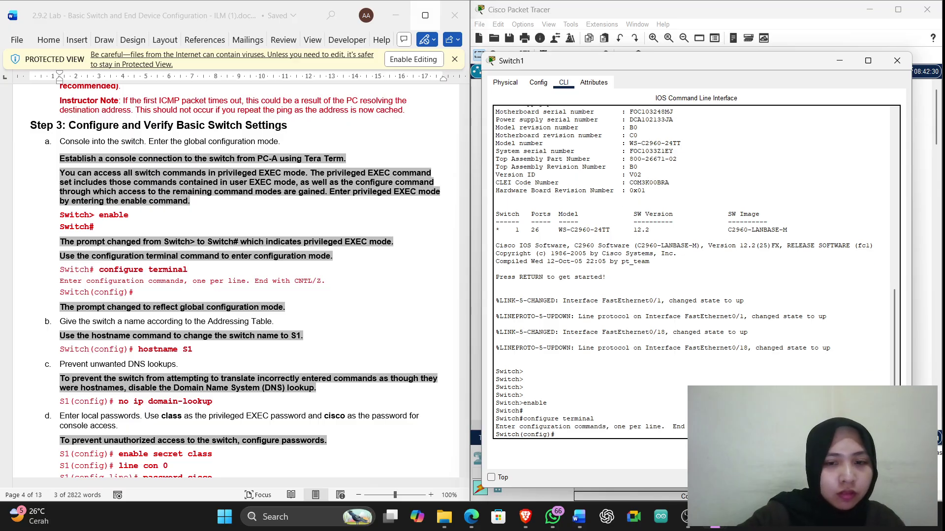
key("Return")
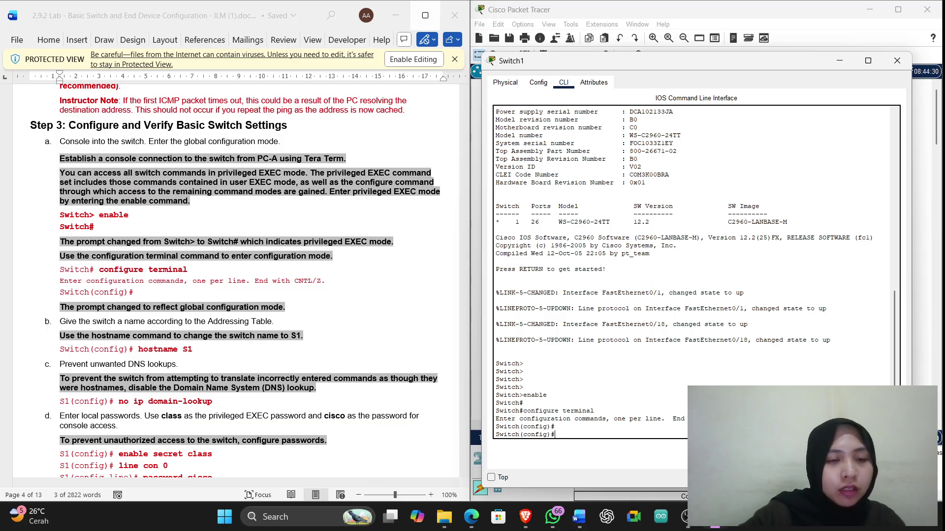
Set the hostname to S2 and disable DNS lookup with no ip domain-lookup
type("hostn")
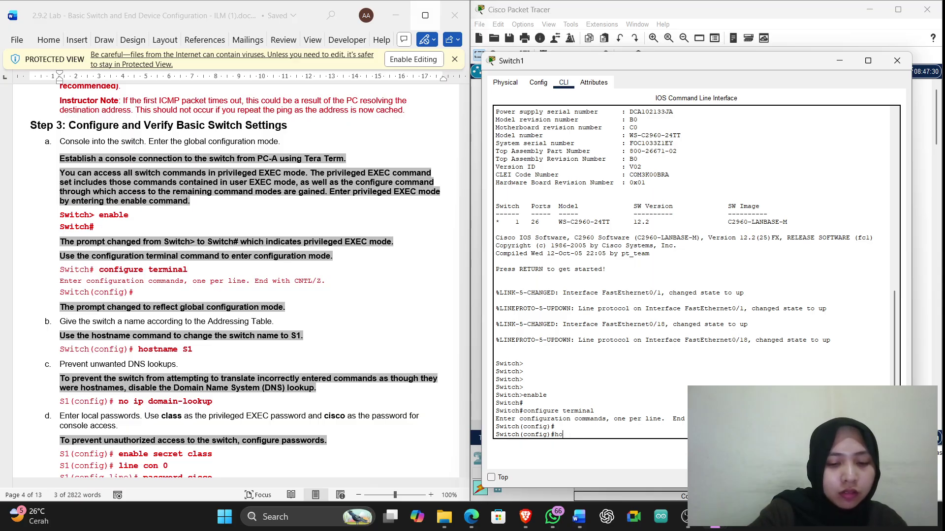
type("t")
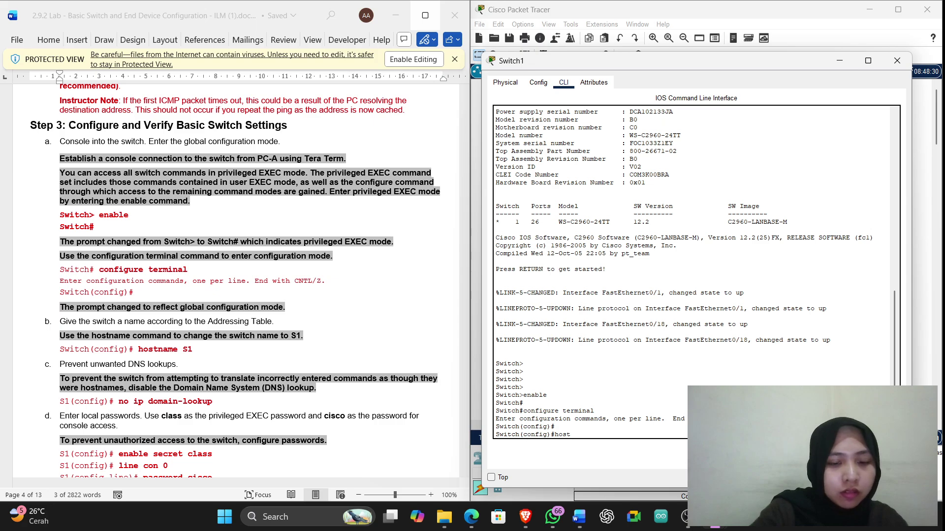
type("name S")
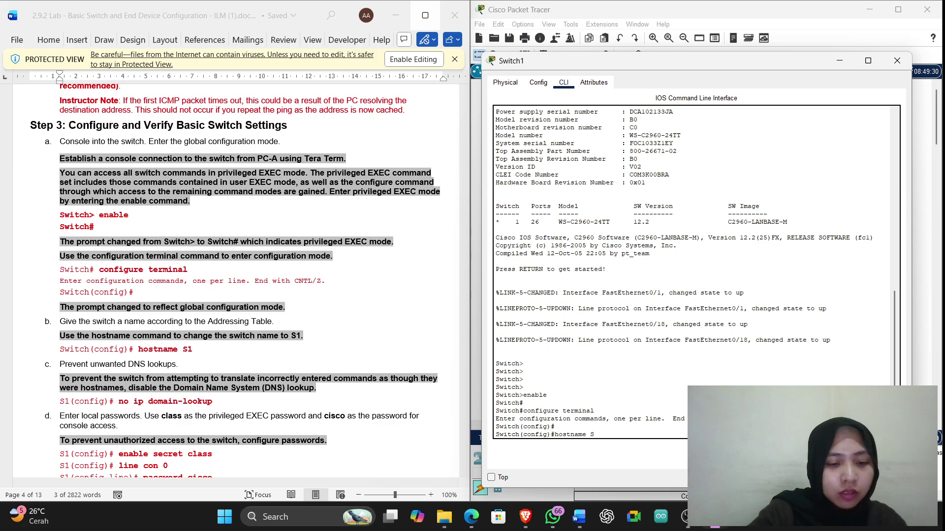
type("2")
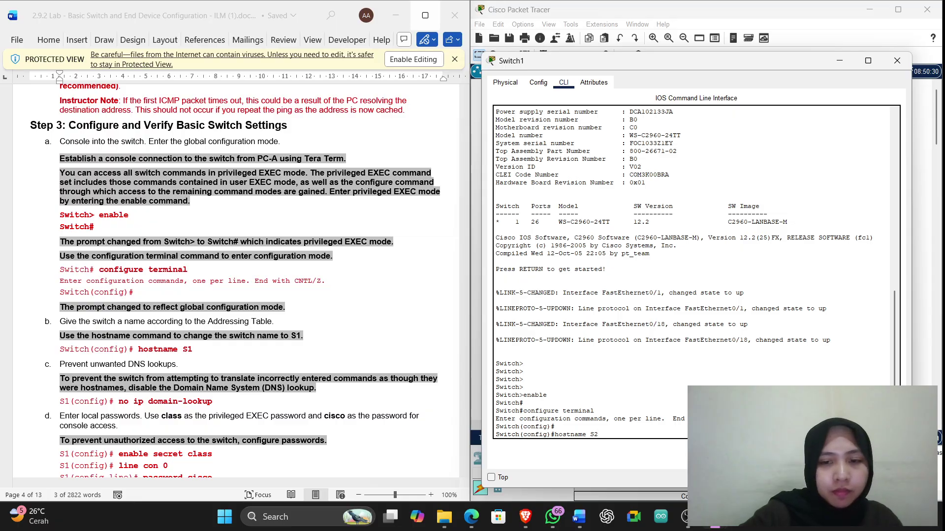
key("Return")
key("Return")
key("Return")
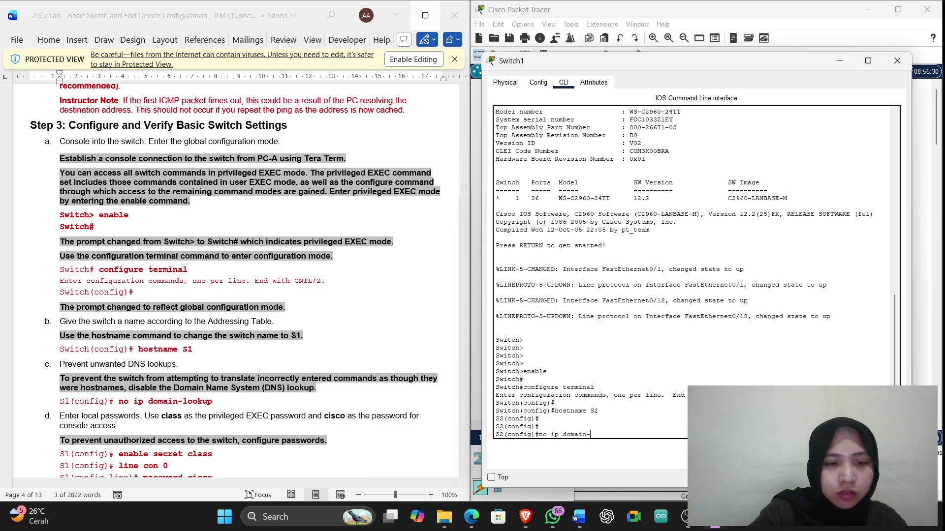
type("okup")
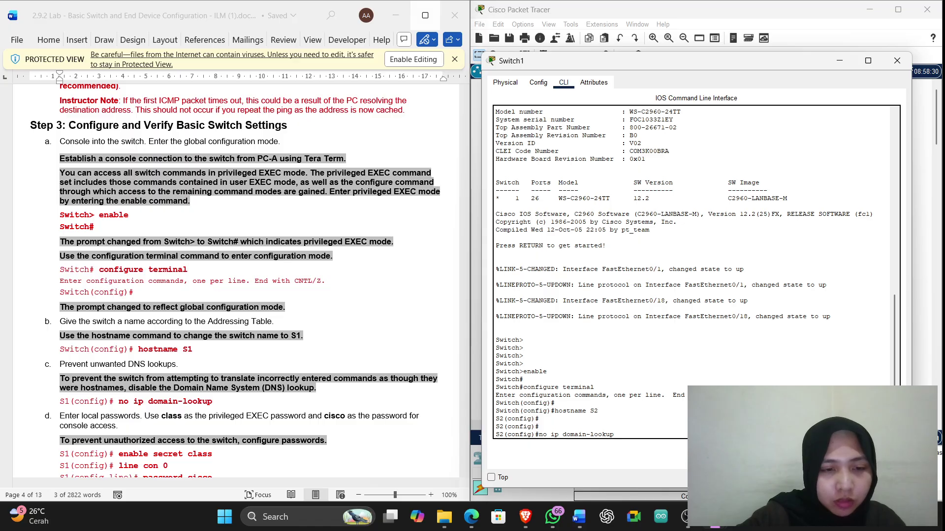
key("Return")
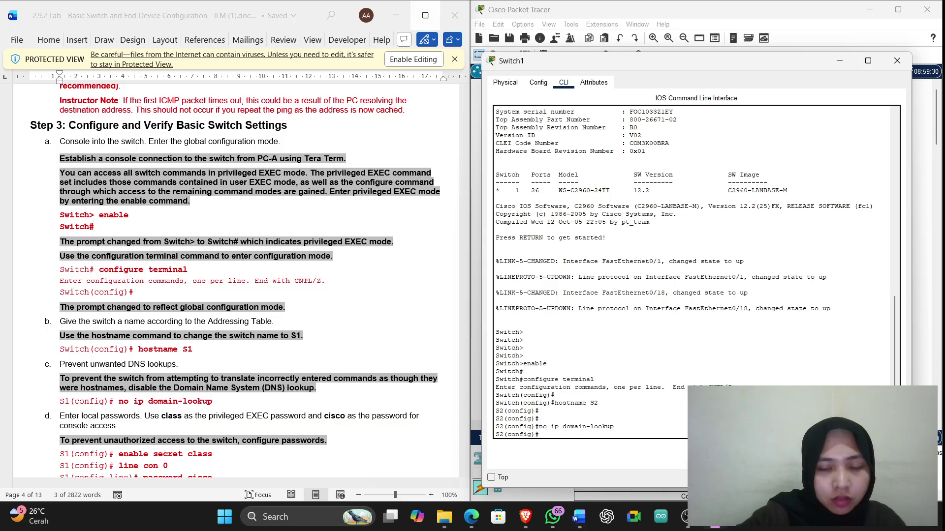
key("Return")
key("Return")
key("Return")
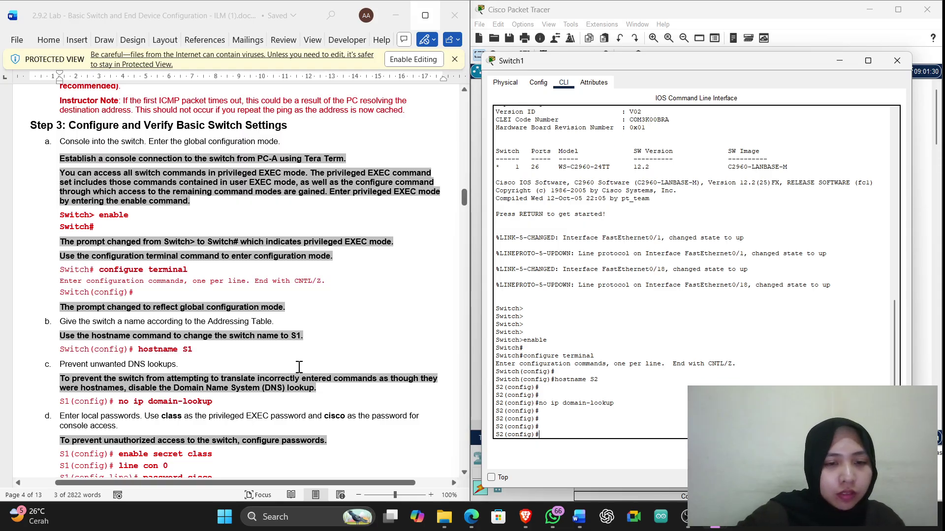
Paste the privileged EXEC password command from the lab sheet into S2's console and run it
scroll(299, 369, "down", 3)
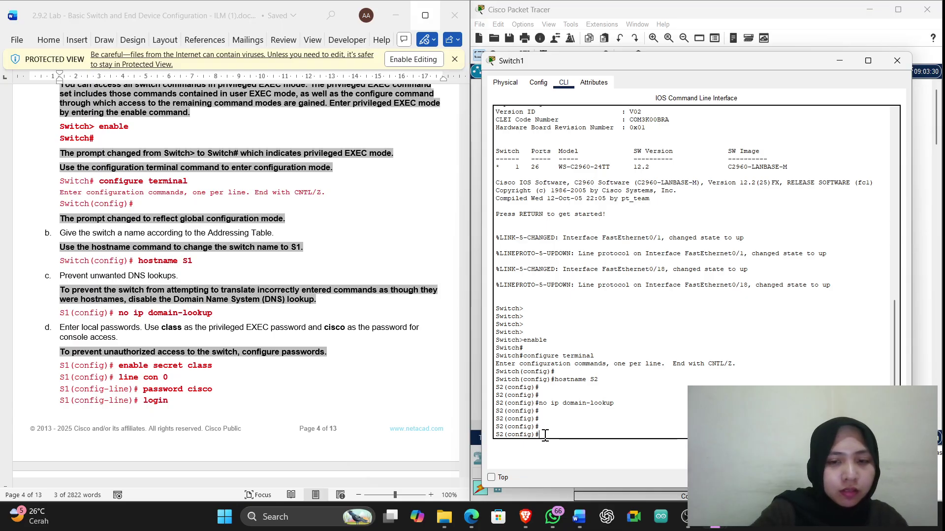
left_click_drag(220, 365, 119, 366)
key("super+c")
left_click(568, 445)
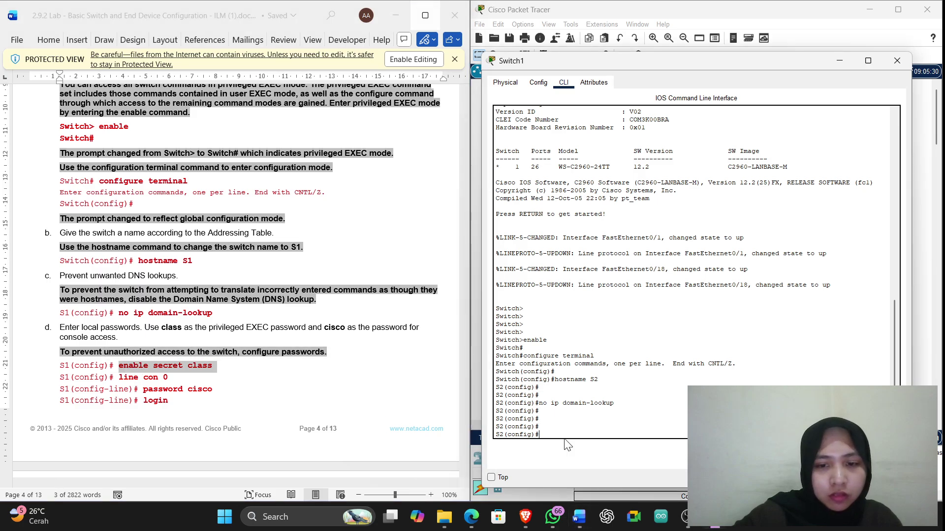
right_click(570, 446)
left_click(595, 453)
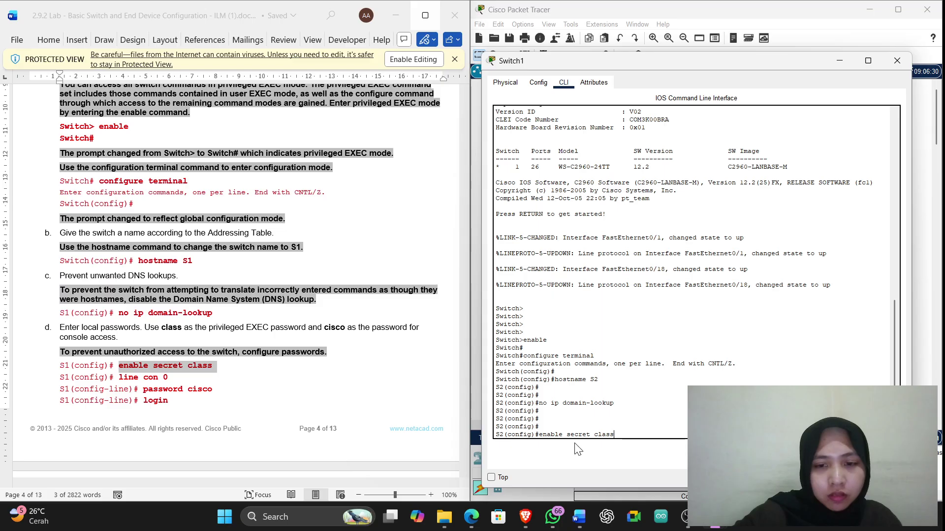
key("Return")
key("Return")
key("Return")
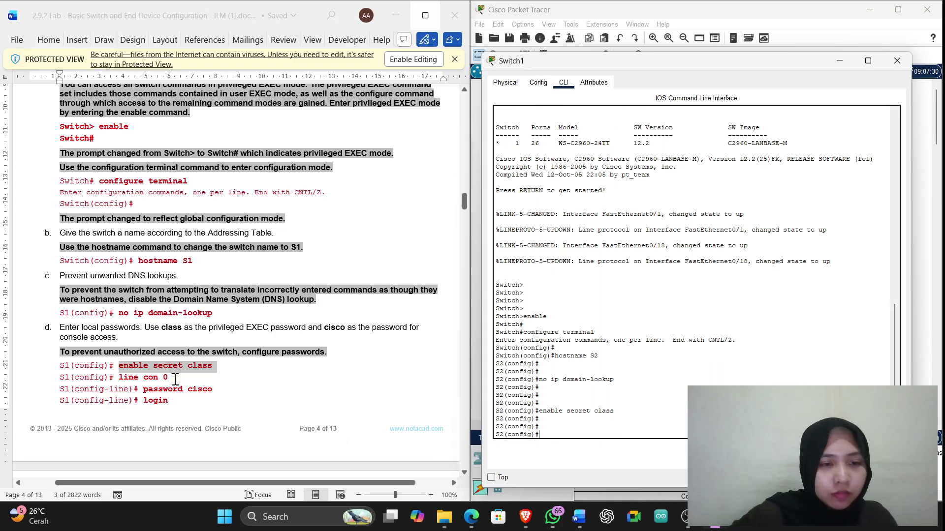
Enter line con 0 and set the console line password from the lab sheet
left_click_drag(170, 378, 120, 377)
key("super+c")
left_click(548, 434)
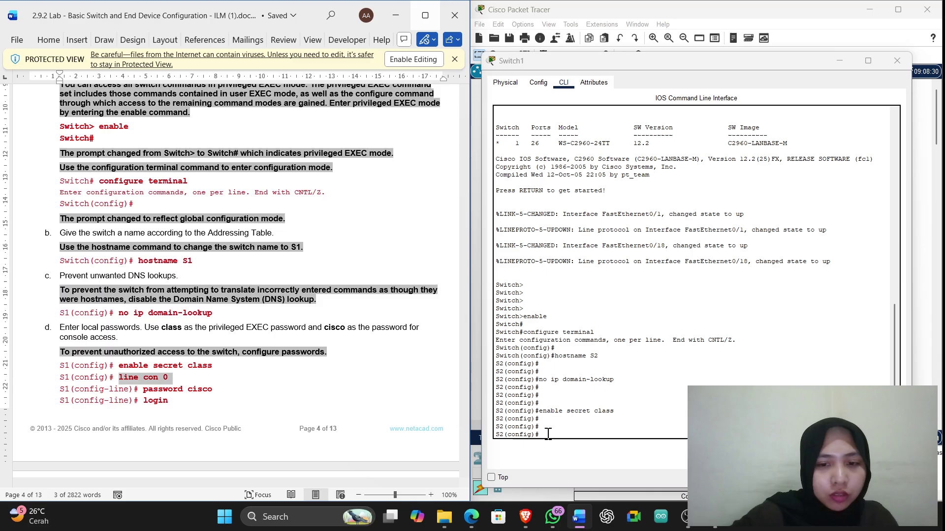
right_click(560, 436)
left_click(565, 453)
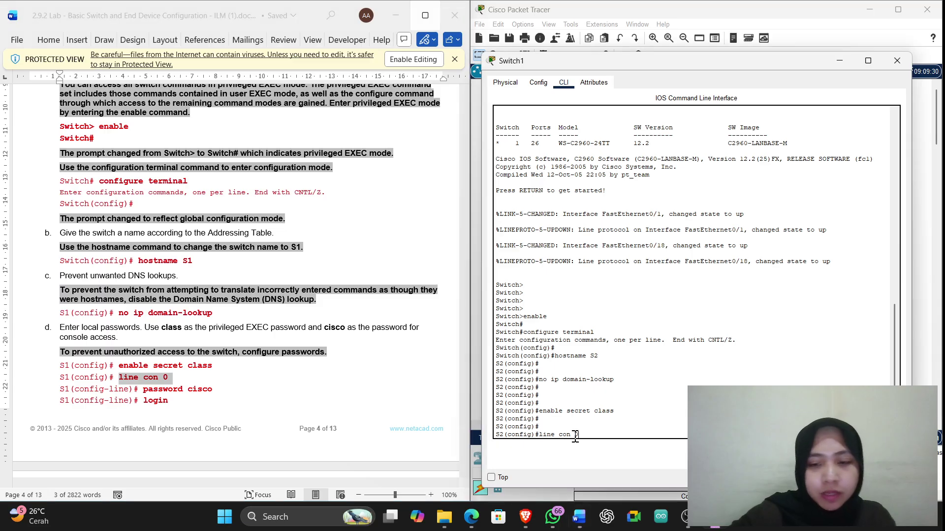
key("Return")
key("Return")
key("Return")
left_click(207, 391)
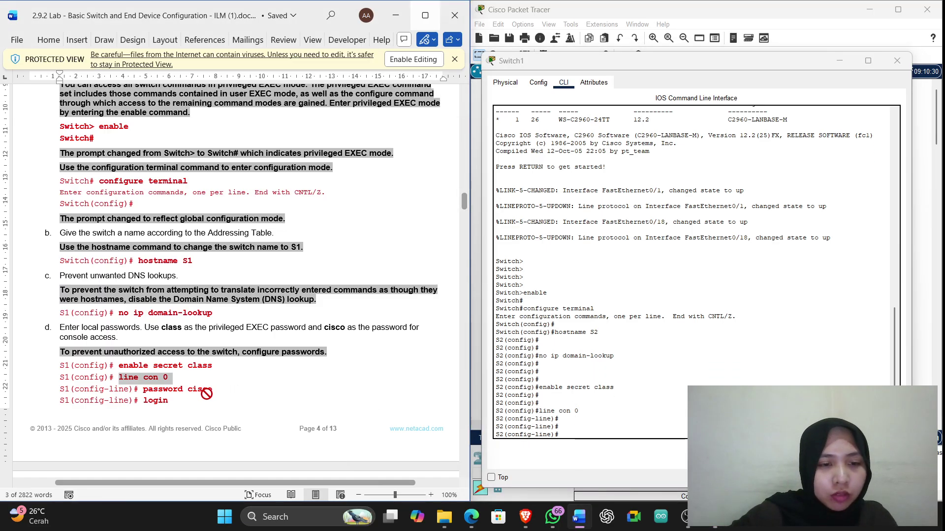
left_click_drag(143, 390, 213, 390)
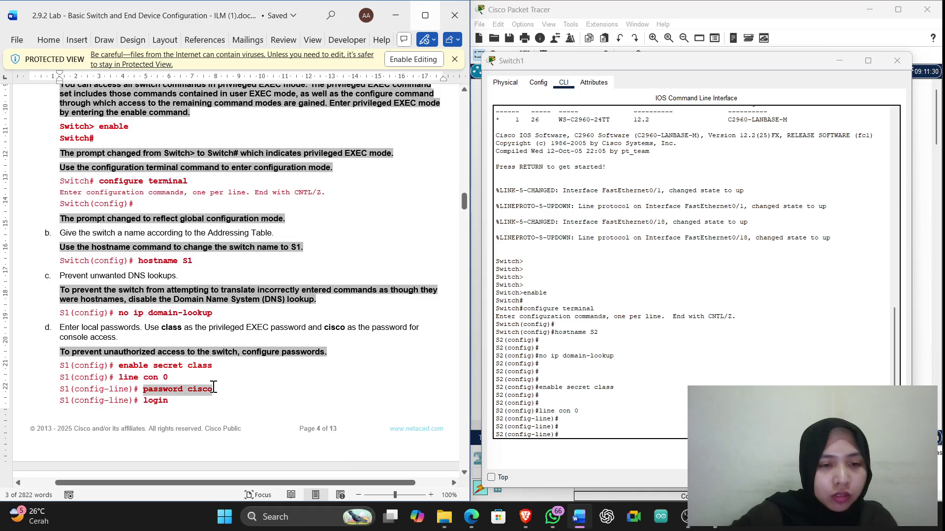
left_click(581, 436)
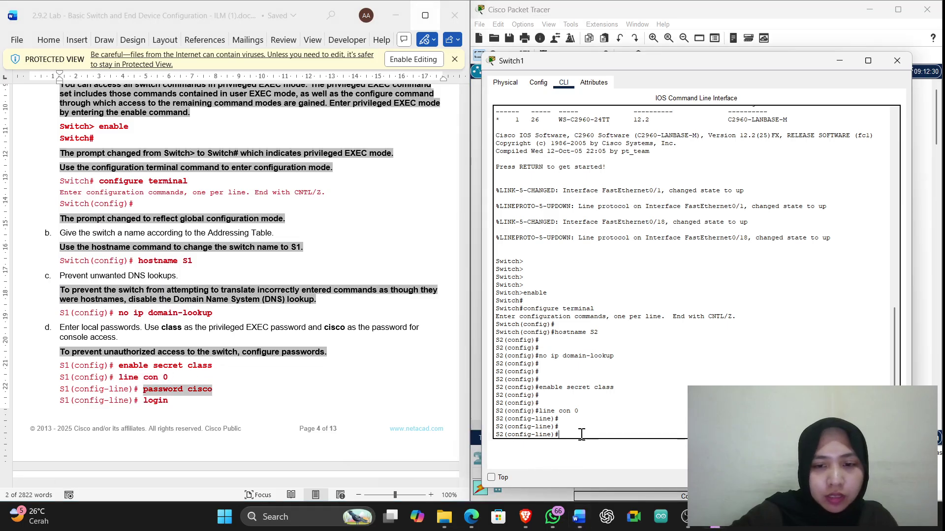
right_click(581, 437)
left_click(605, 453)
key("Return")
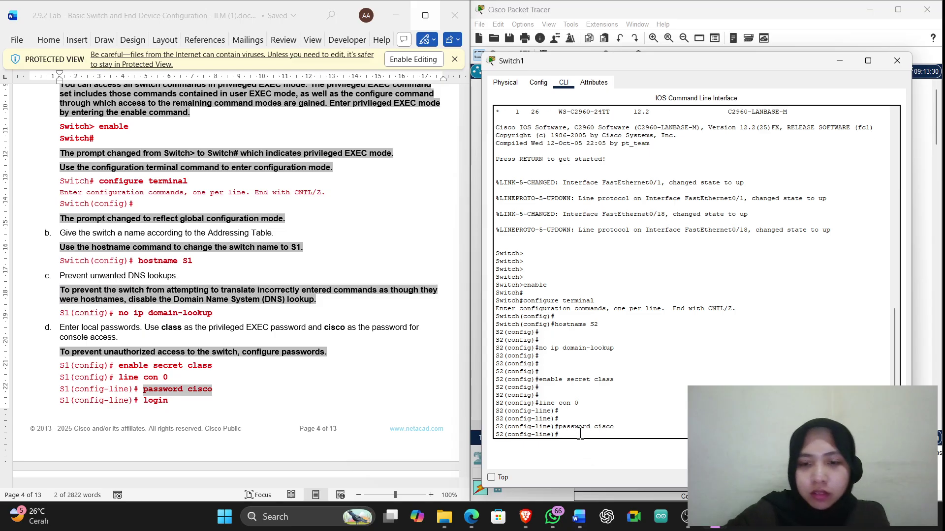
Require login on the console line, then exit back to global configuration
left_click_drag(168, 402, 144, 401)
key("super+c")
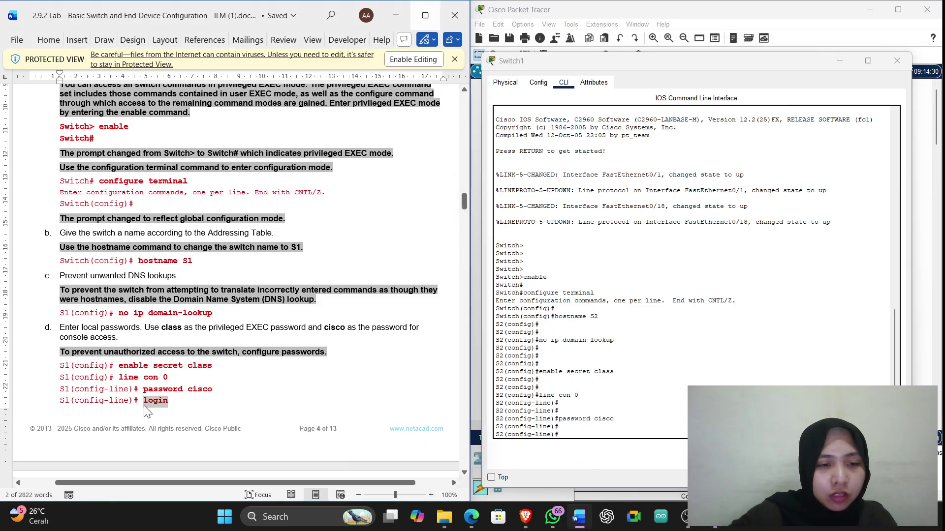
left_click(601, 437)
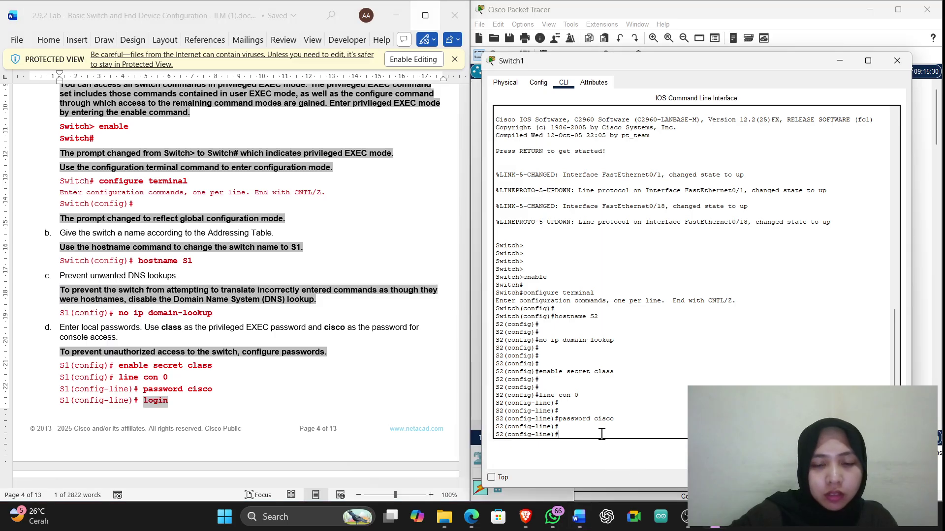
right_click(601, 437)
left_click(624, 453)
key("Return")
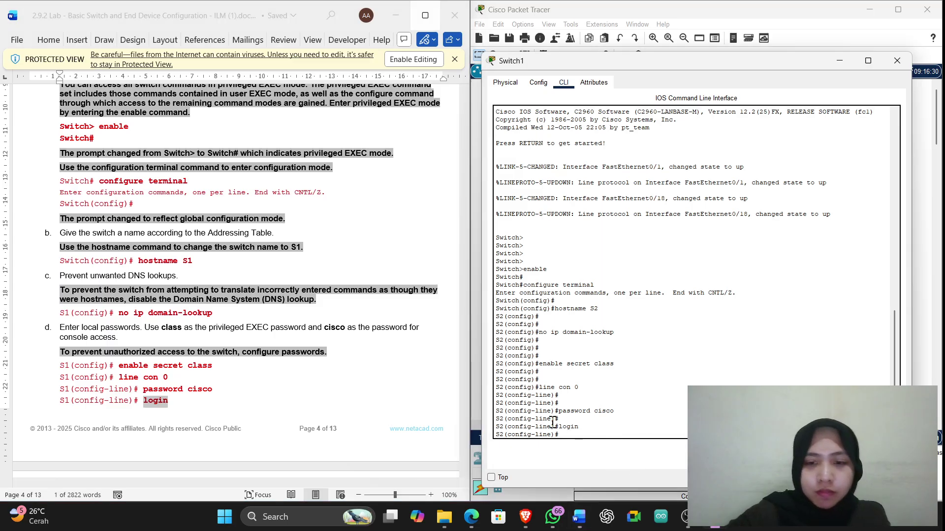
scroll(277, 392, "down", 5)
scroll(277, 392, "down", 3)
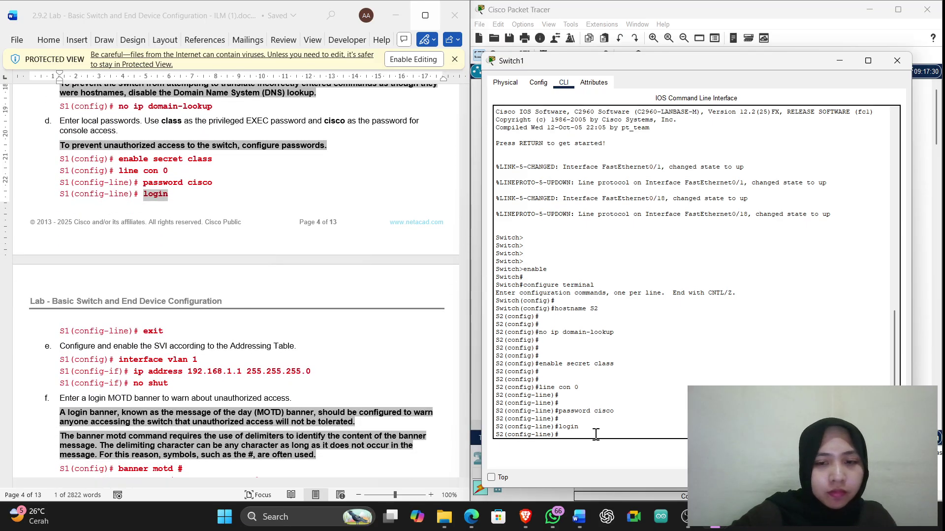
type("exit")
key("Return")
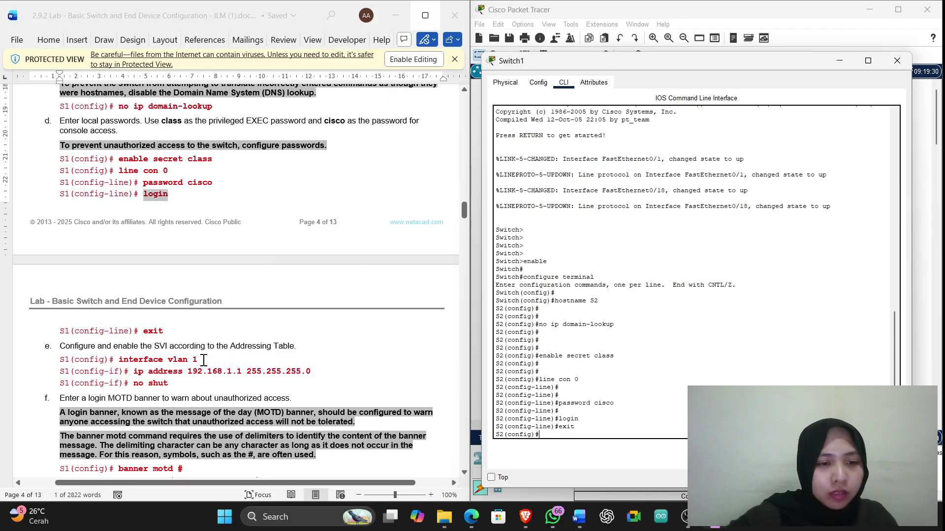
Enter configuration of interface vlan 1 on S2
left_click_drag(203, 360, 119, 360)
key("super+c")
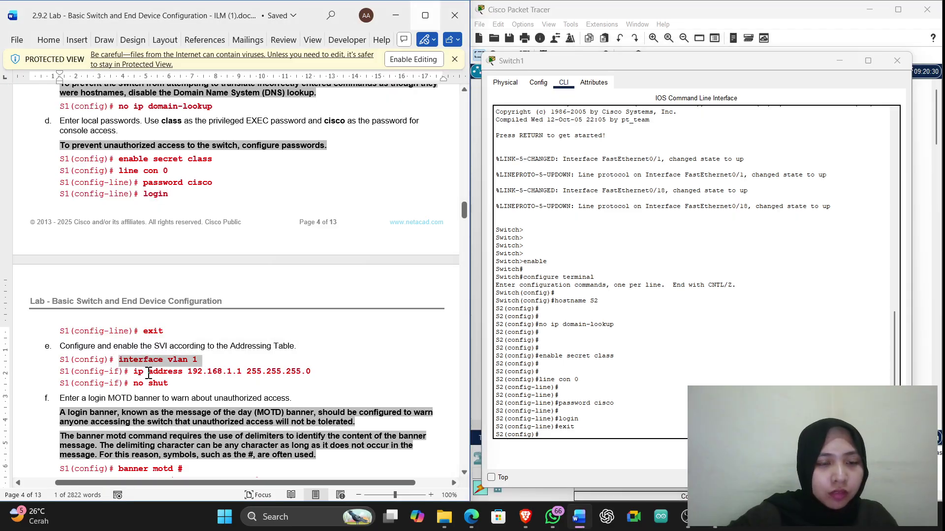
left_click(550, 433)
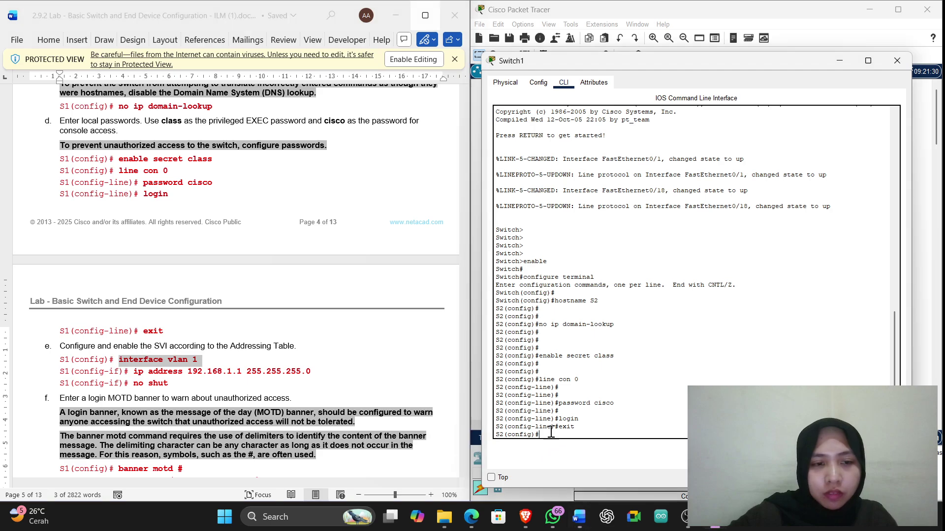
right_click(551, 438)
left_click(574, 453)
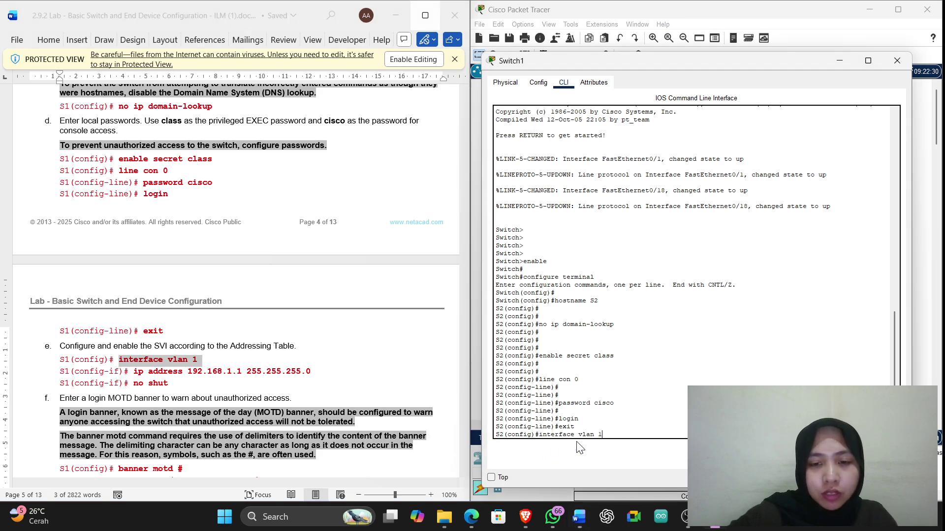
key("Return")
key("Return")
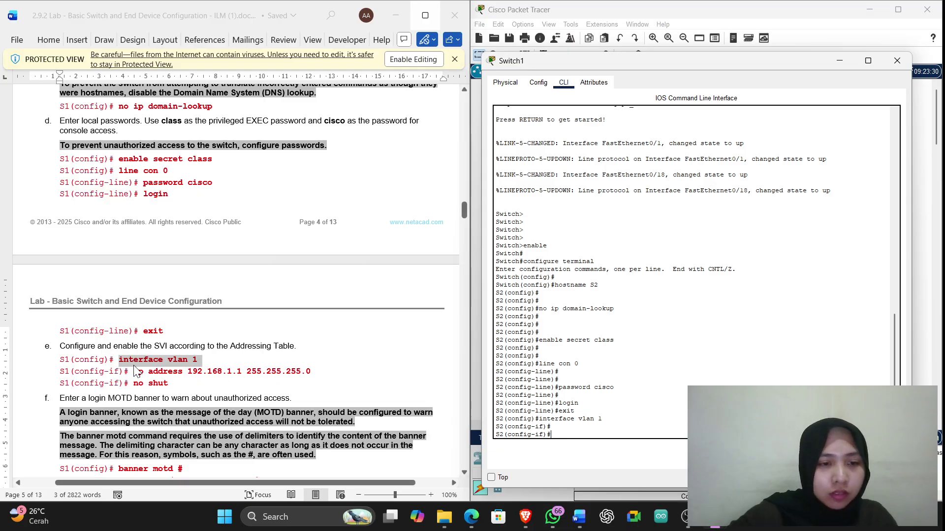
Give VLAN 1 the address 192.168.1.2 255.255.255.0, editing the pasted .1 to .2
left_click_drag(135, 374, 311, 372)
key("super+c")
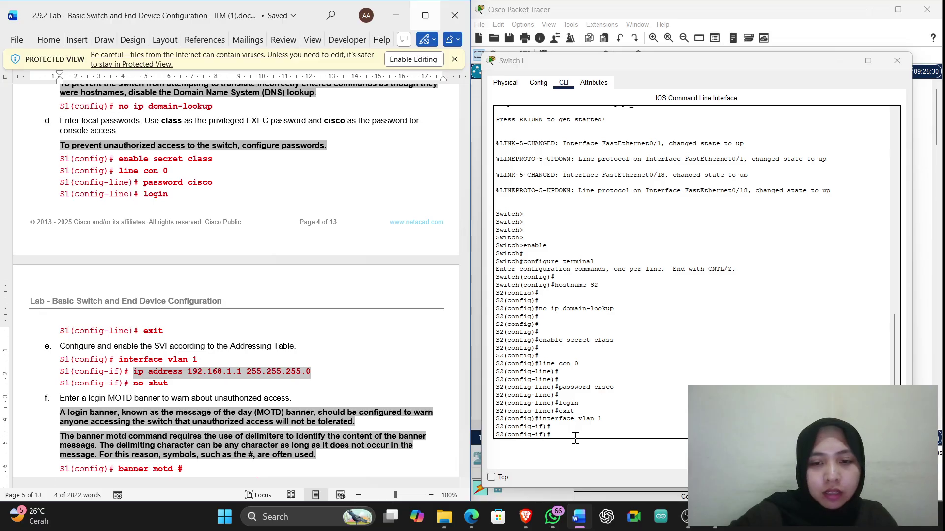
left_click(575, 437)
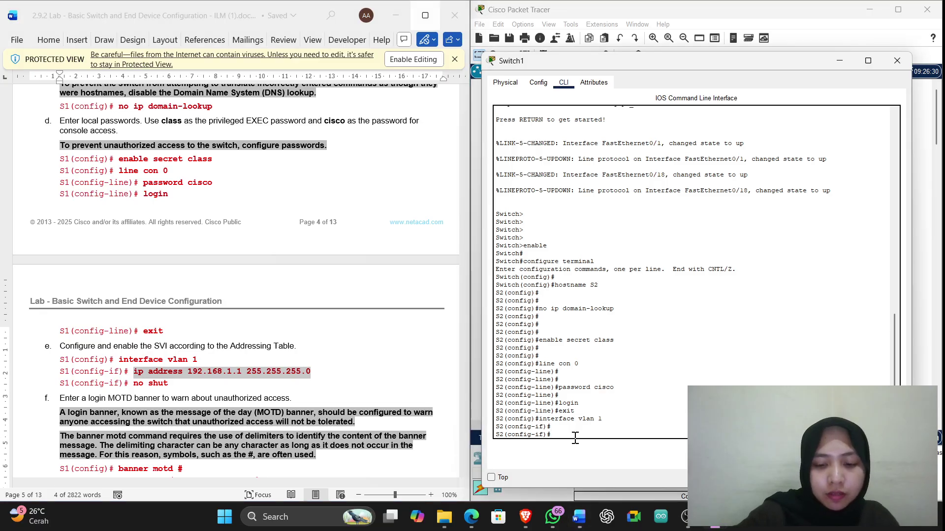
right_click(575, 438)
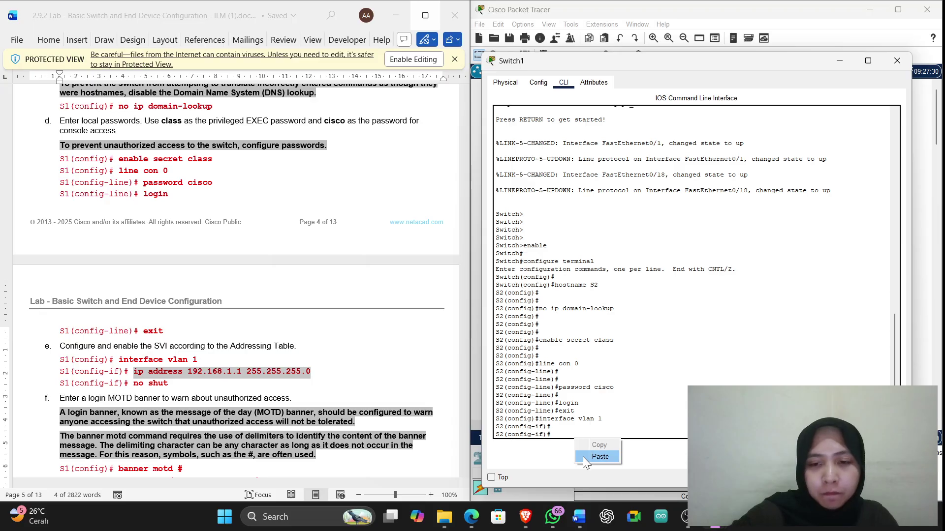
left_click(583, 456)
scroll(221, 212, "up", 20)
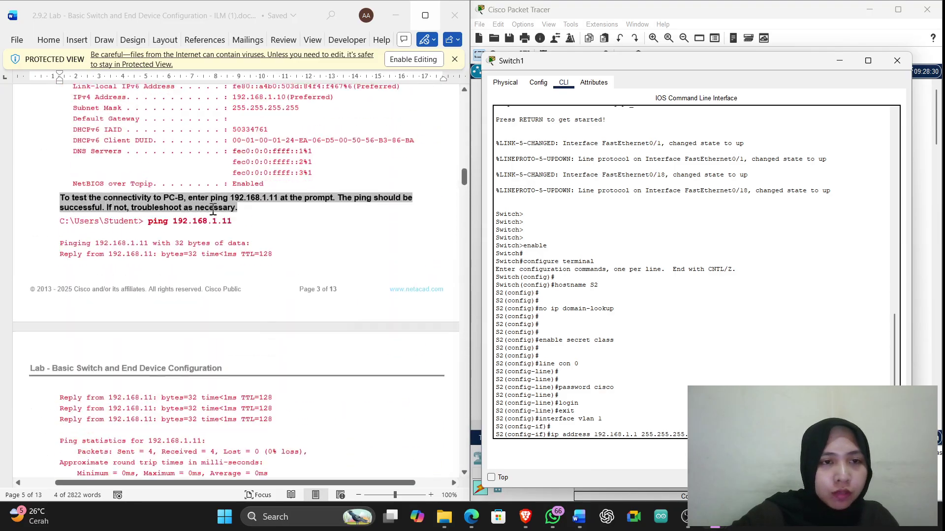
scroll(221, 213, "up", 20)
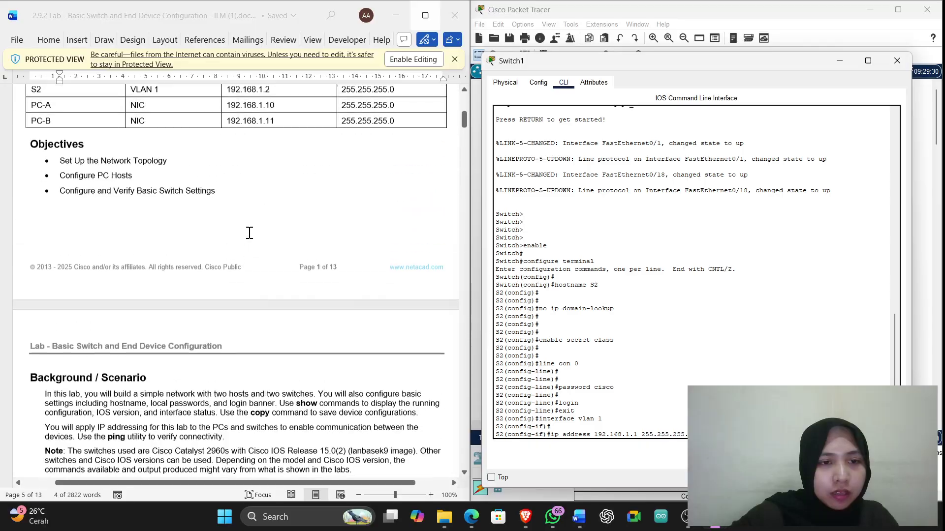
scroll(252, 240, "up", 1)
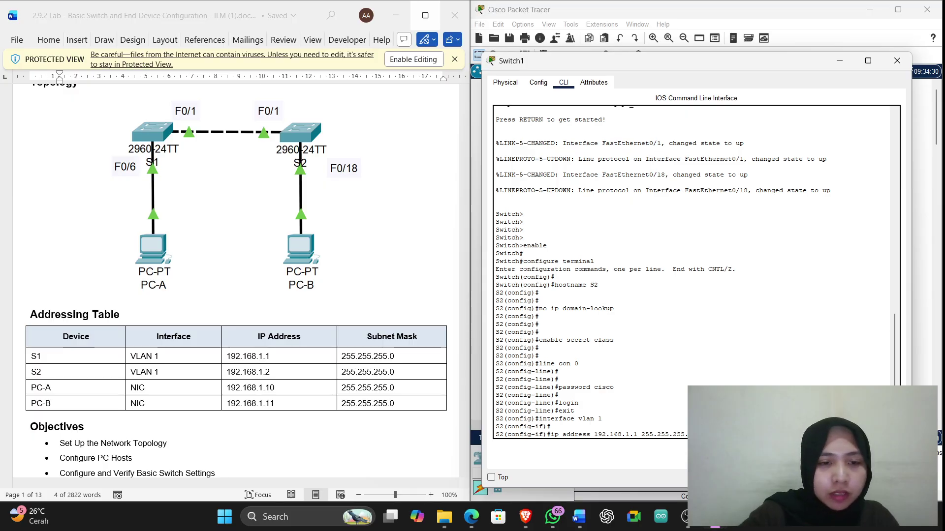
key("BackSpace")
type("2")
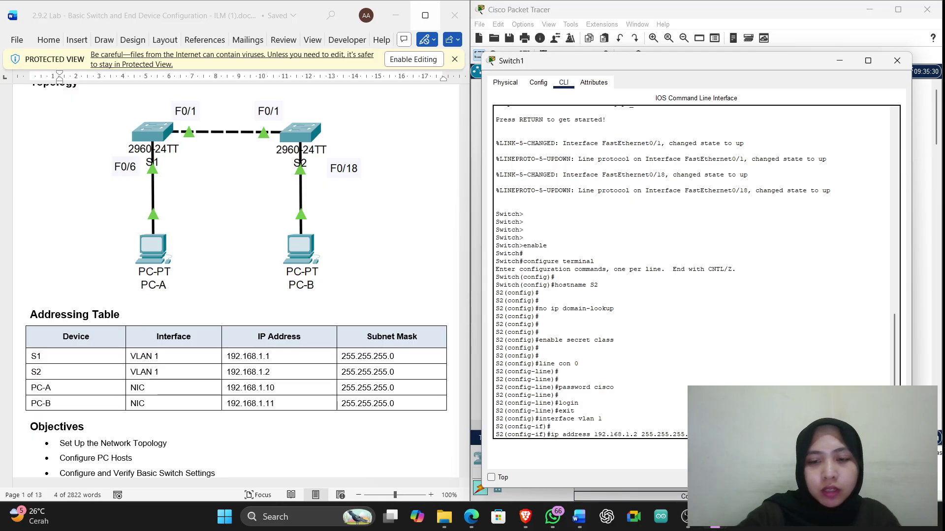
key("Right")
key("Right")
key("Right")
key("Right")
key("Right")
key("Right")
key("Right")
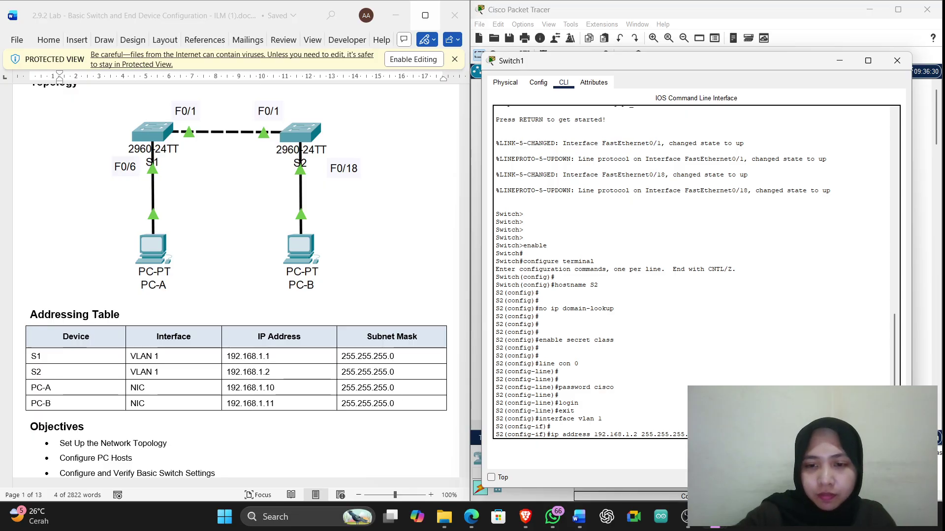
key("Return")
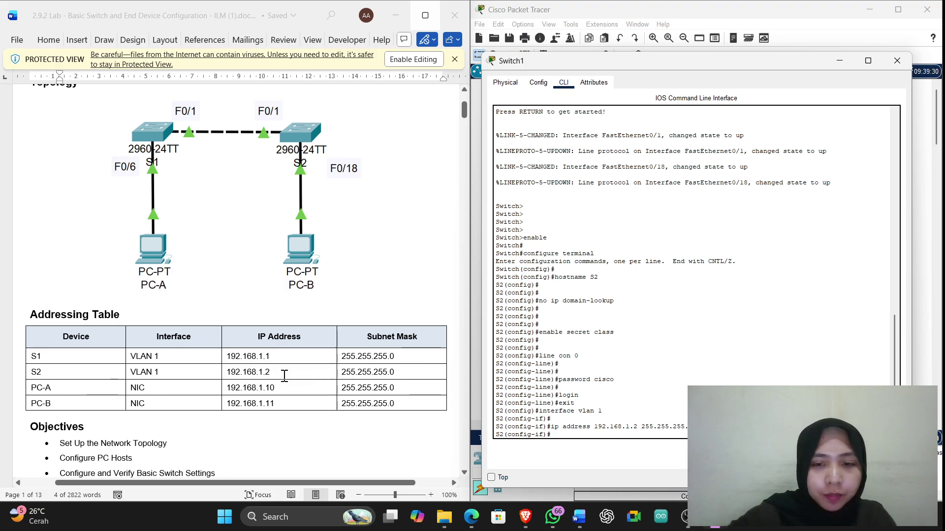
scroll(283, 376, "down", 15)
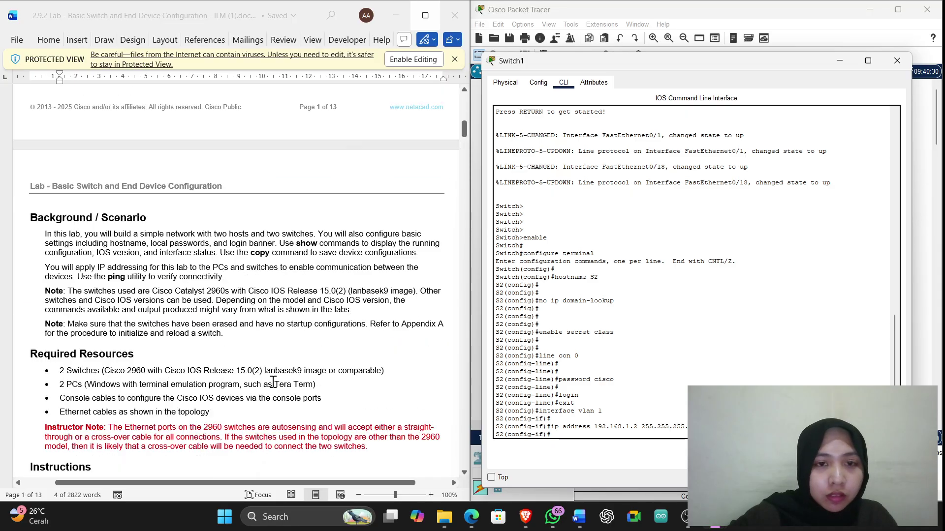
scroll(272, 376, "down", 20)
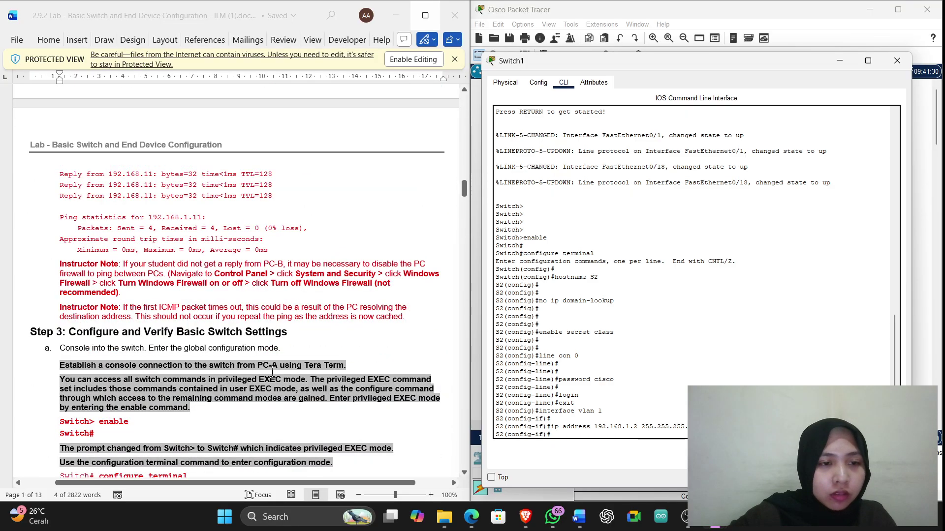
scroll(273, 375, "down", 12)
scroll(272, 372, "up", 6)
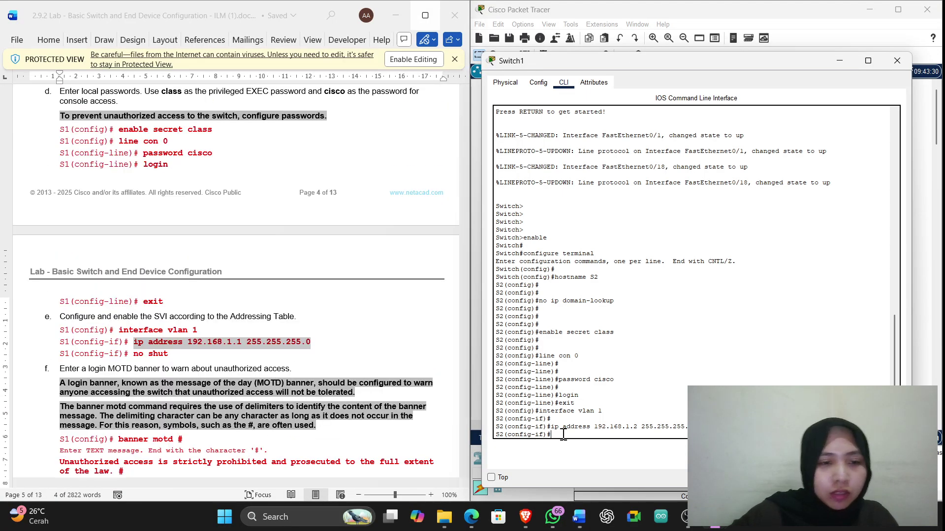
Bring the VLAN 1 interface up with no shut and exit to global configuration
type("no")
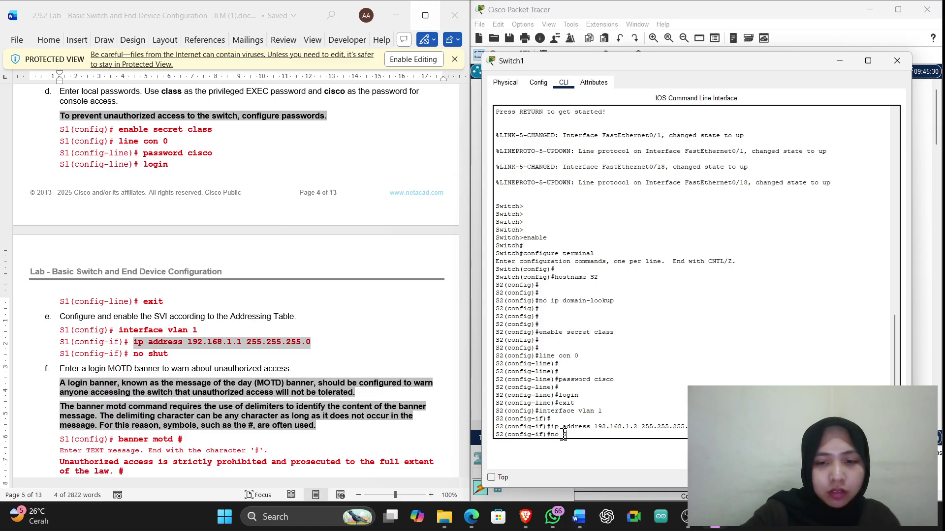
type(" shut")
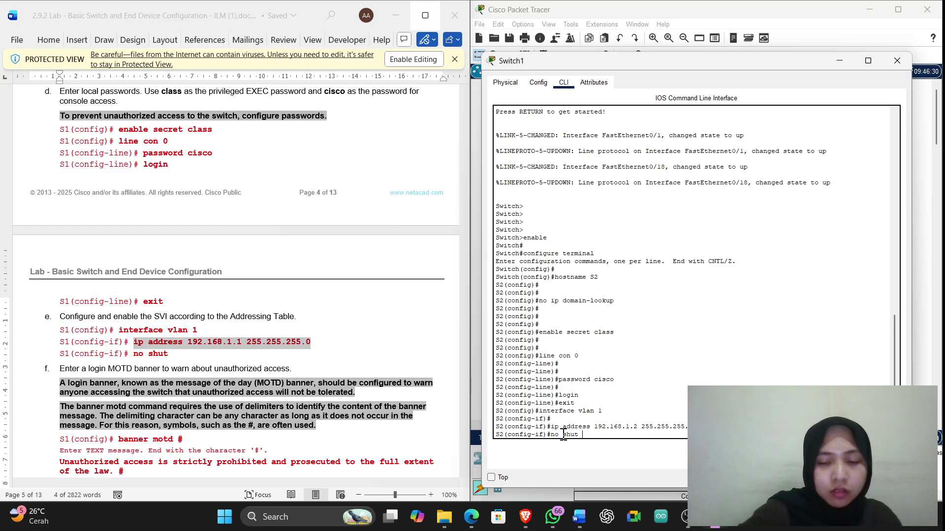
key("Return")
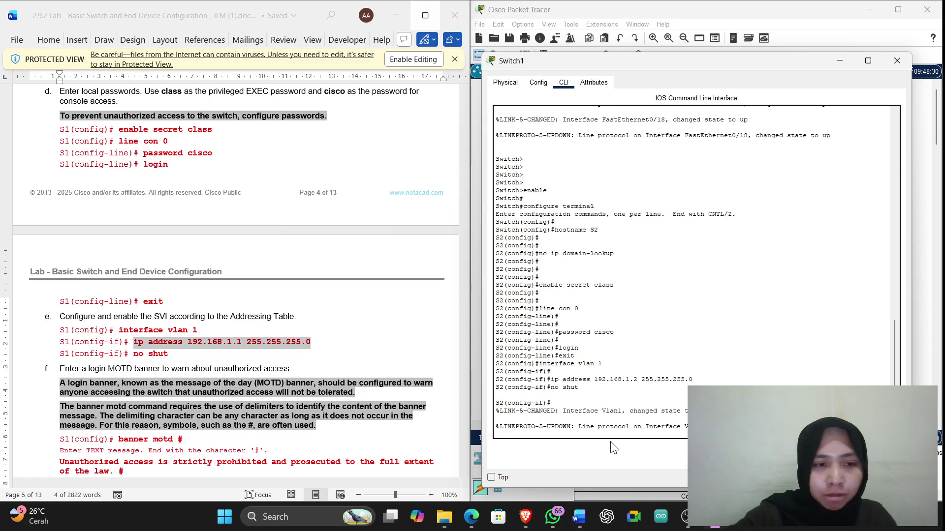
key("Return")
key("Return")
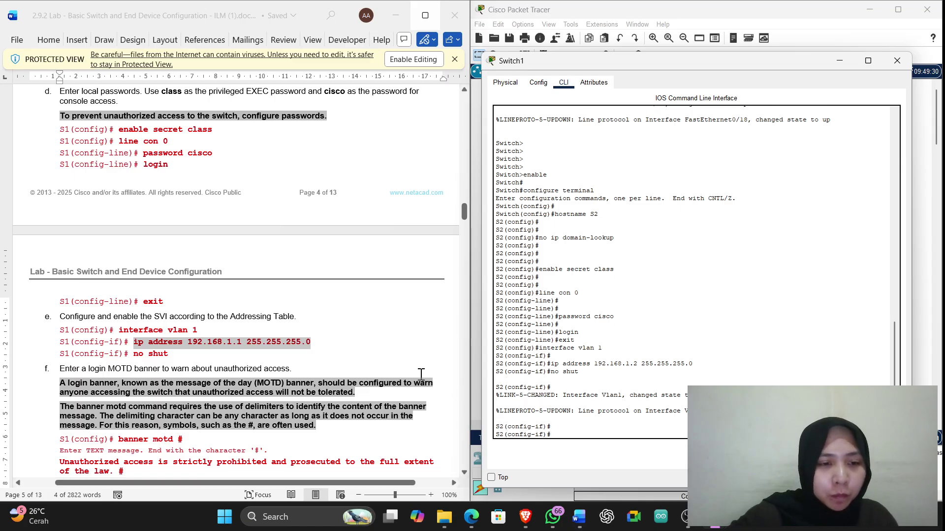
scroll(325, 381, "down", 4)
type("e")
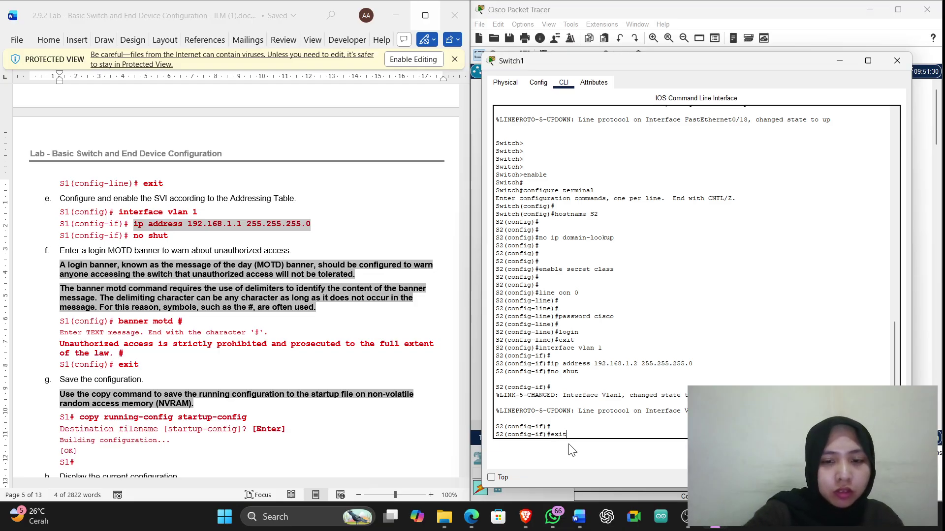
type("xit")
key("Return")
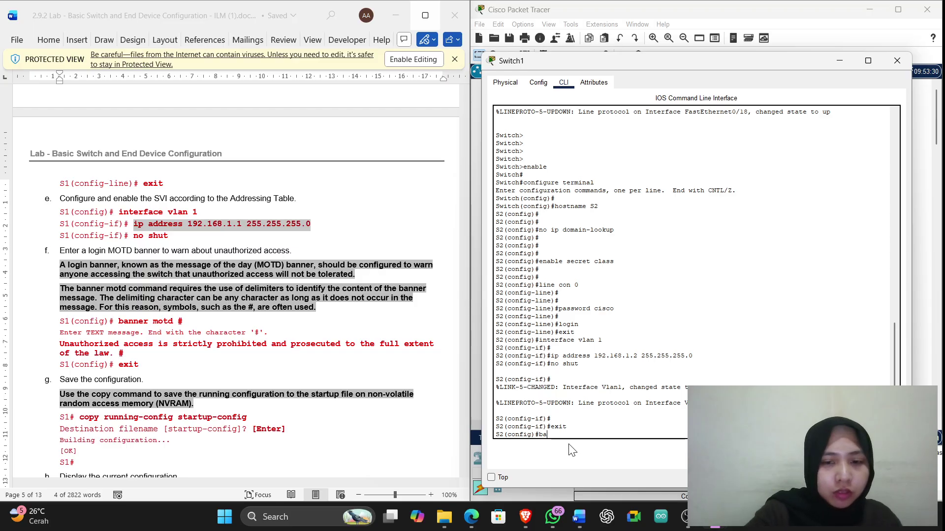
Replace the mistyped command with banner motd #, end it with an empty #, and exit to S2#
type("bannet motd")
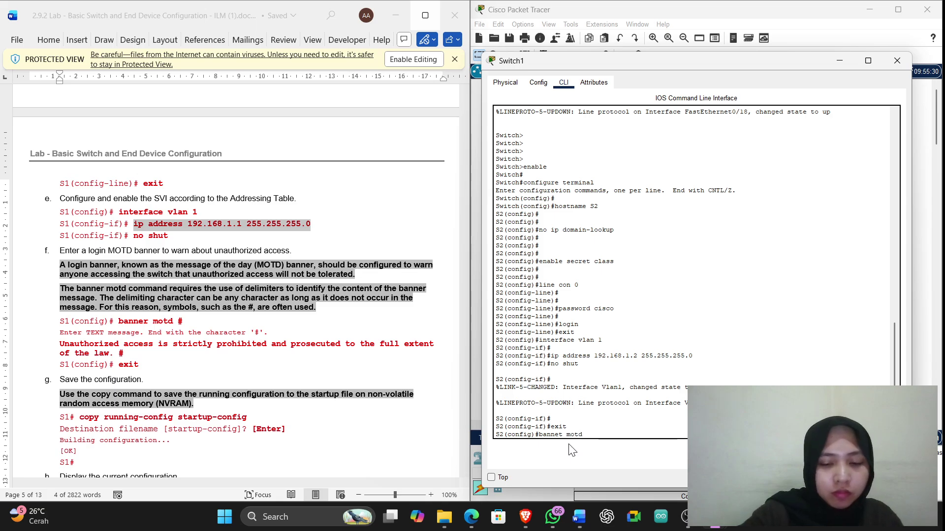
key("BackSpace")
key("BackSpace")
key("BackSpace")
key("BackSpace")
key("BackSpace")
key("BackSpace")
key("BackSpace")
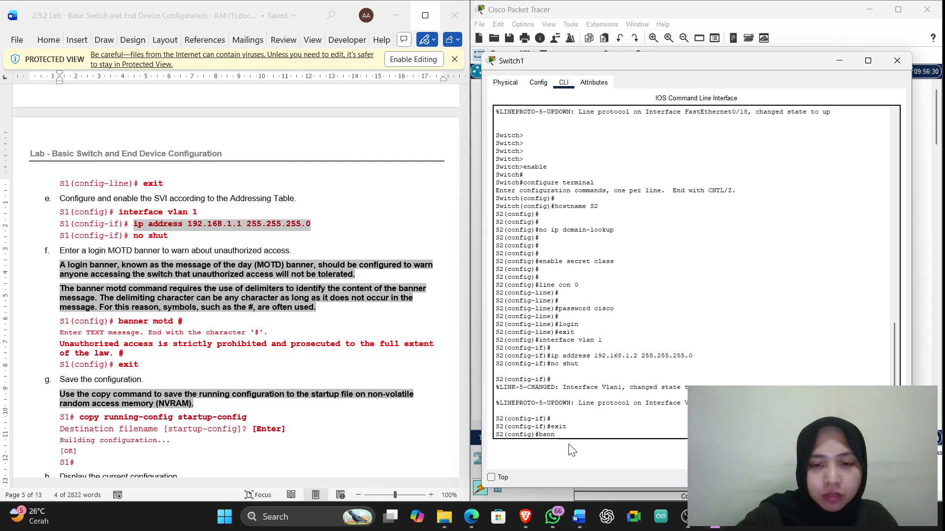
key("BackSpace")
key("BackSpace")
key("BackSpace")
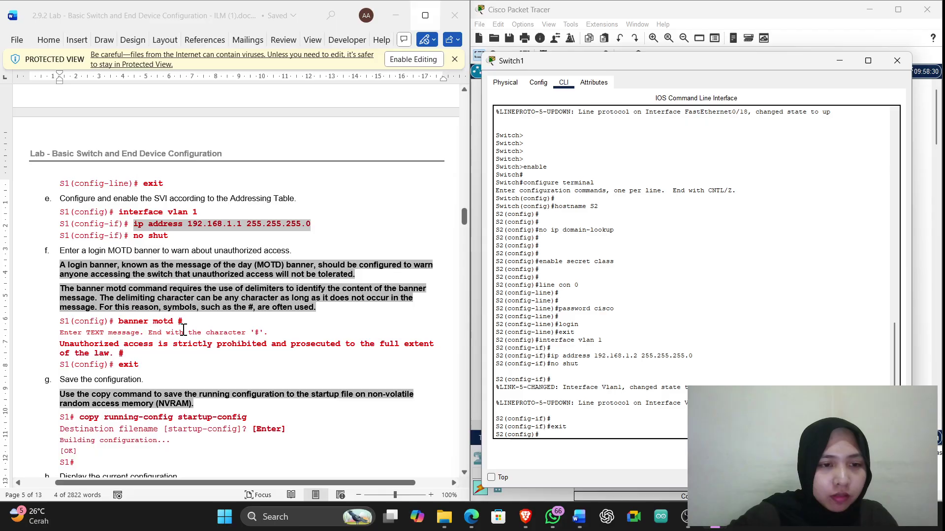
left_click_drag(184, 323, 127, 326)
key("super+c")
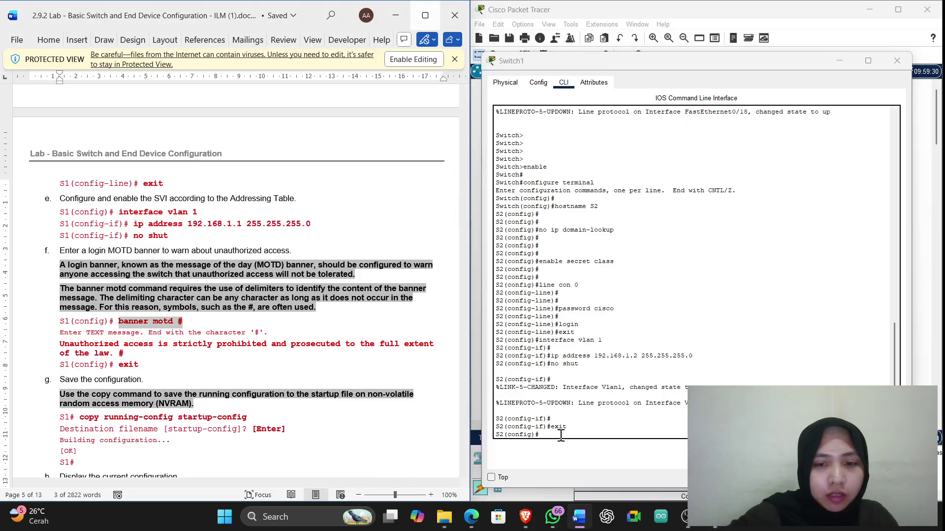
right_click(558, 439)
left_click(574, 454)
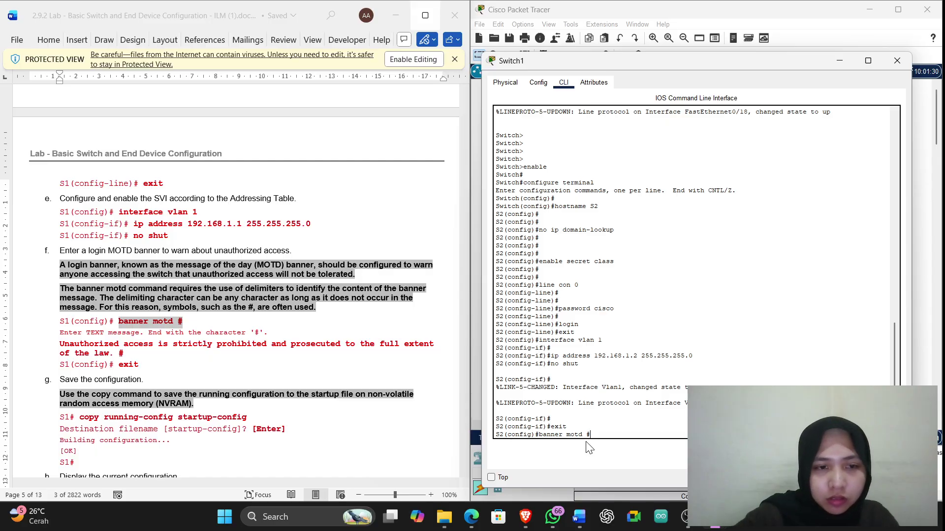
key("Return")
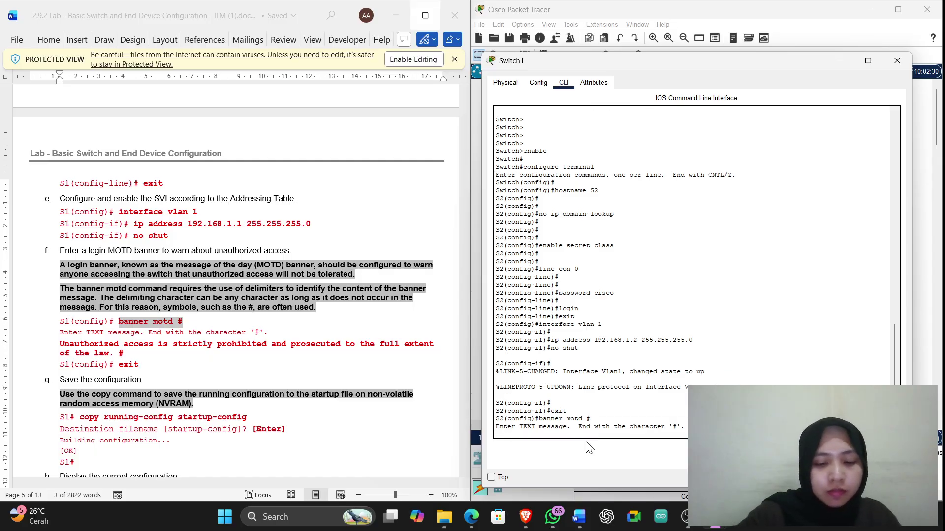
type("#")
key("Return")
key("Return")
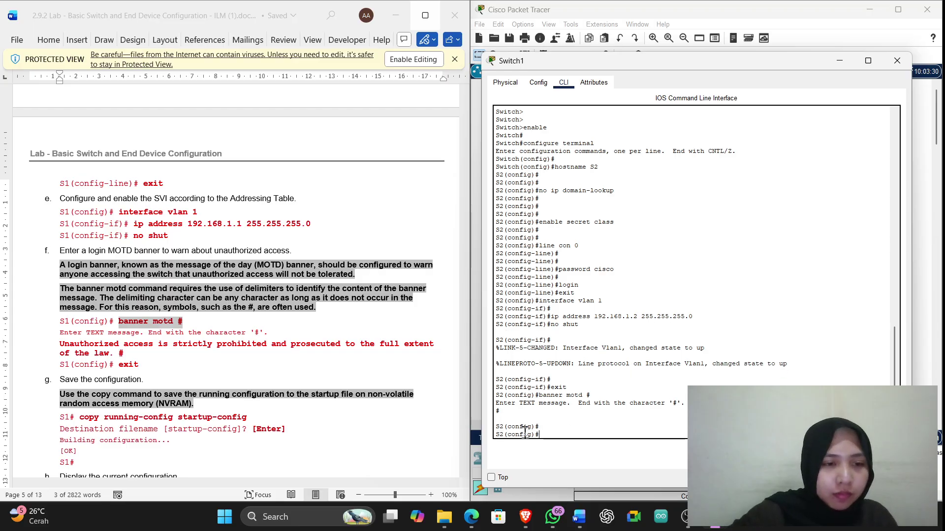
type("exi")
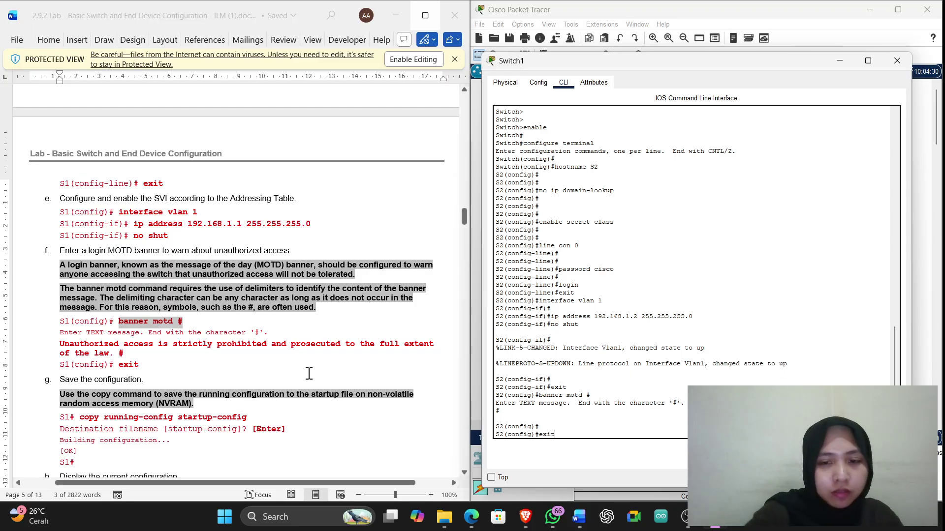
type("t")
key("Return")
key("Return")
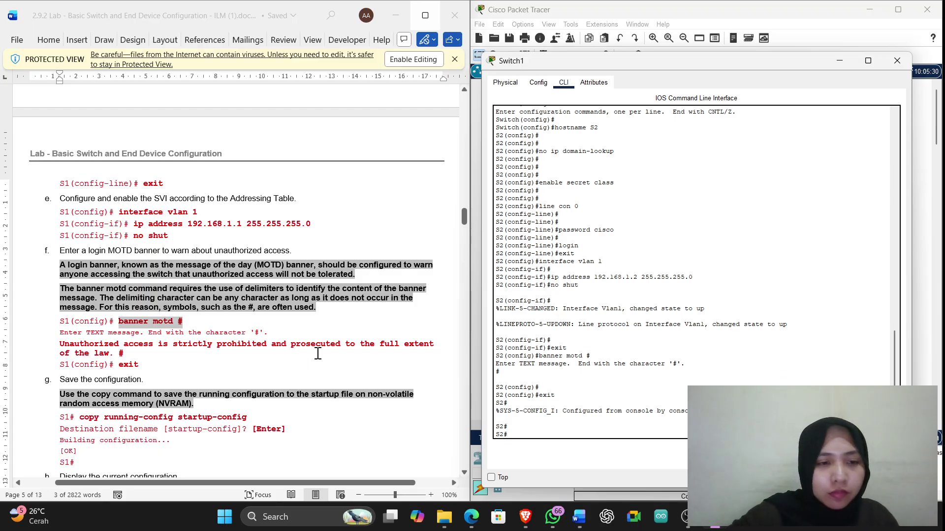
scroll(318, 353, "down", 6)
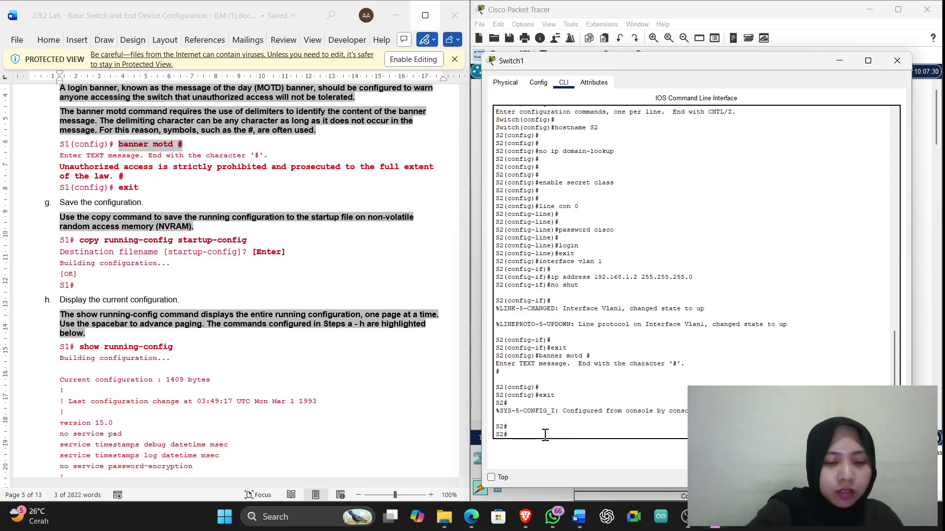
Run copy running-config startup-config on S2, accepting the default startup-config filename
left_click(301, 344)
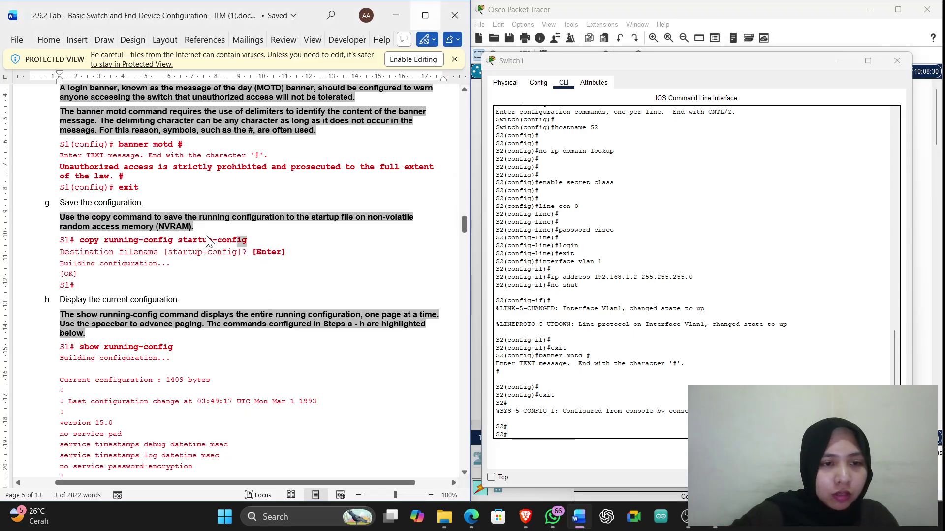
left_click_drag(209, 241, 86, 245)
key("super+c")
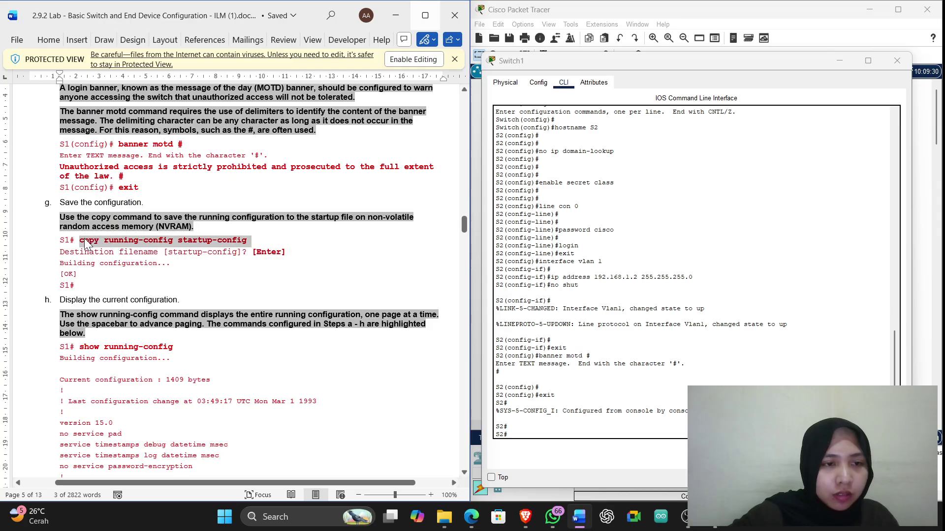
left_click(524, 439)
right_click(524, 440)
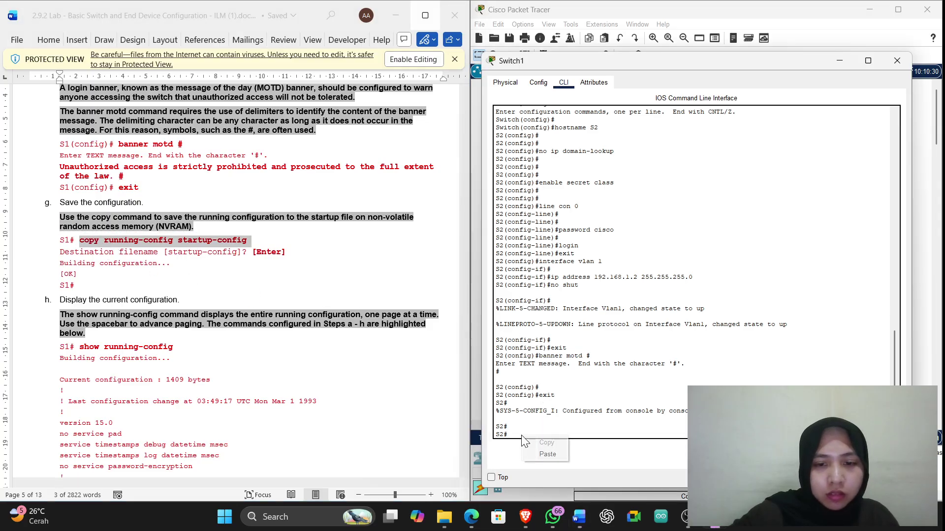
left_click(546, 454)
key("Return")
key("Return")
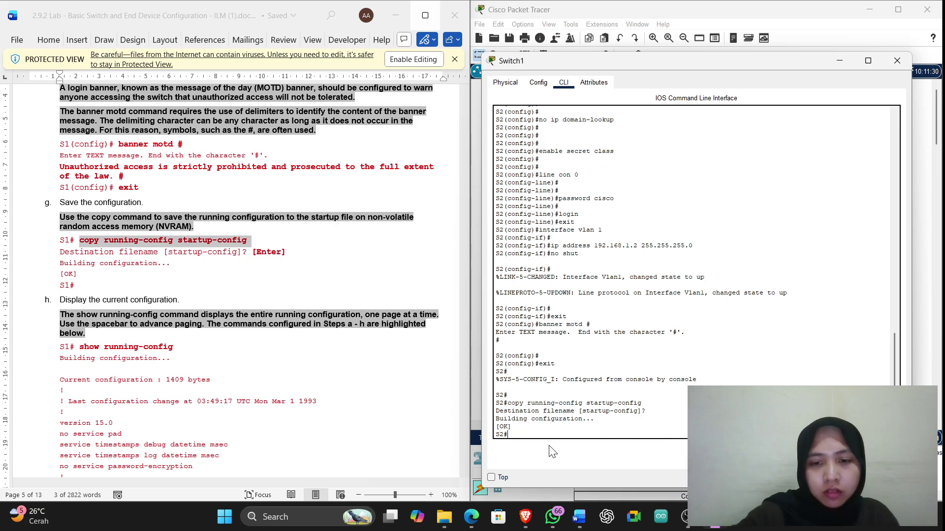
key("Return")
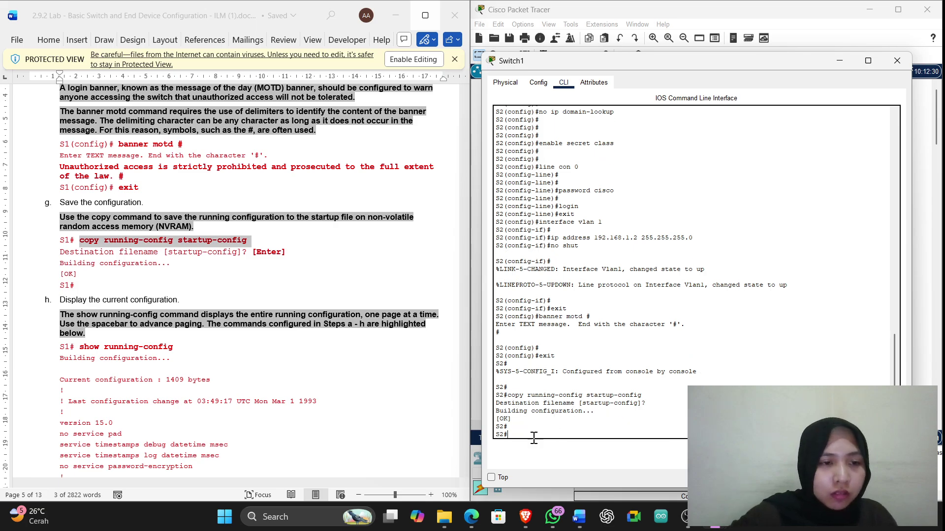
scroll(154, 322, "down", 2)
triple_click(151, 284)
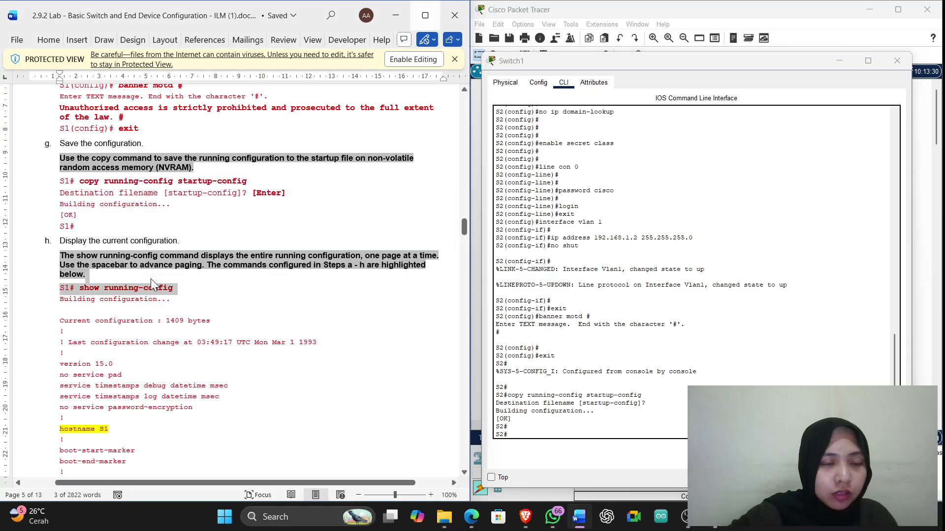
left_click_drag(86, 290, 85, 295)
key("super+c")
Run show running-config on S2 and page through to end, showing Vlan1 at 192.168.1.2
left_click(543, 448)
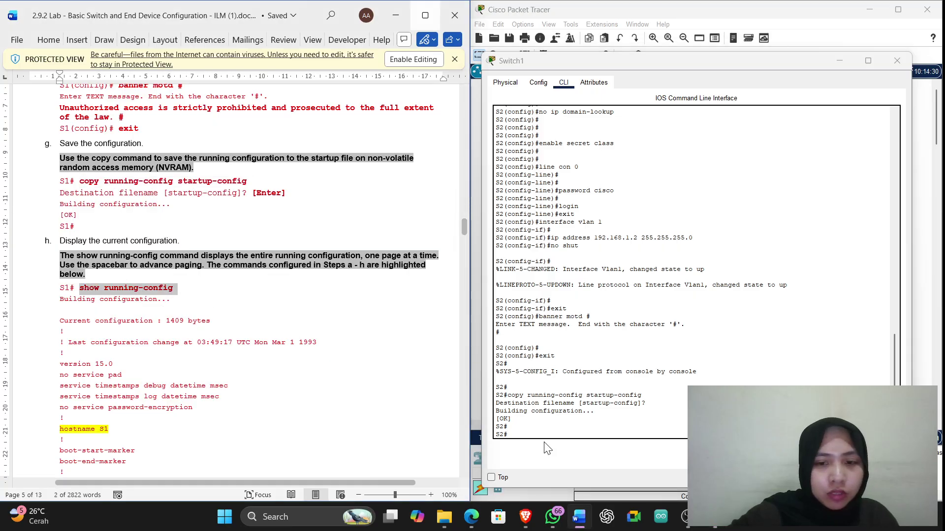
right_click(539, 434)
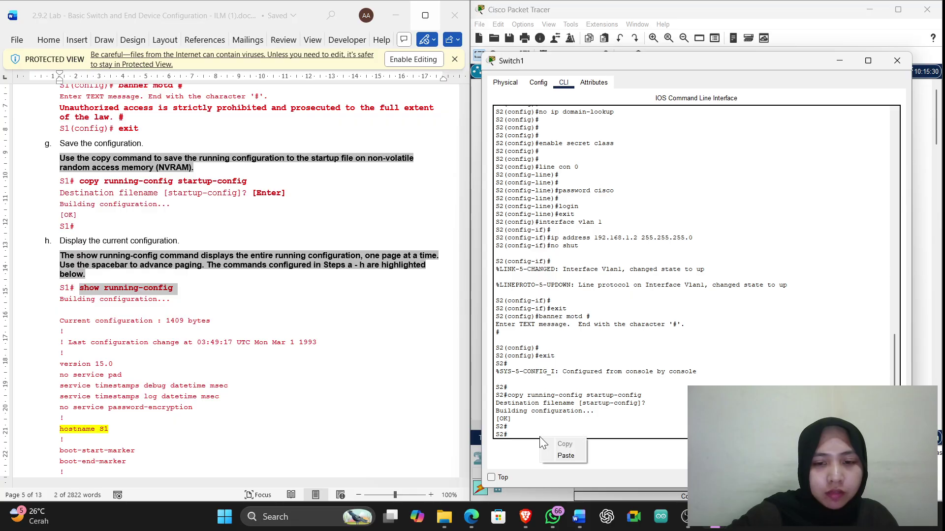
left_click(559, 453)
key("Return")
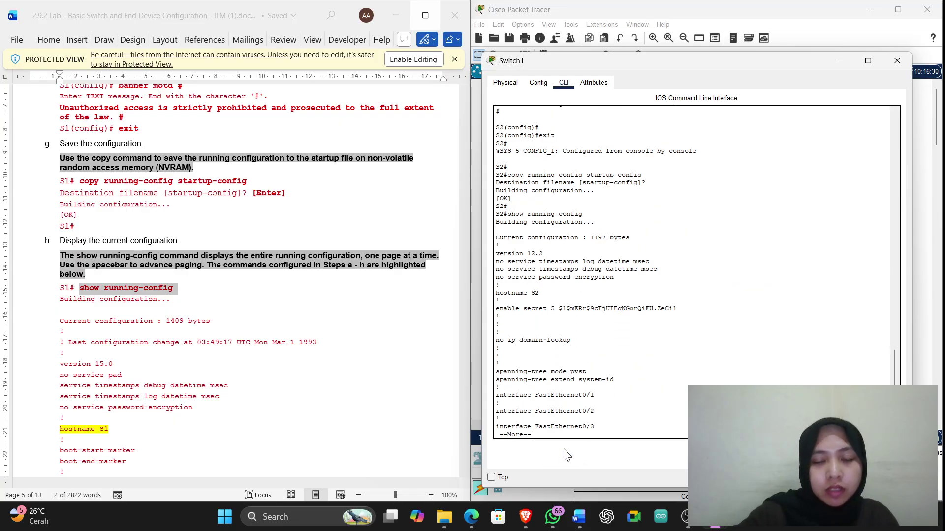
key("Return")
key("Return")
key("Return")
key("Return")
key("Return")
key("Return")
key("Return")
key("Return")
key("Return")
key("Return")
key("Return")
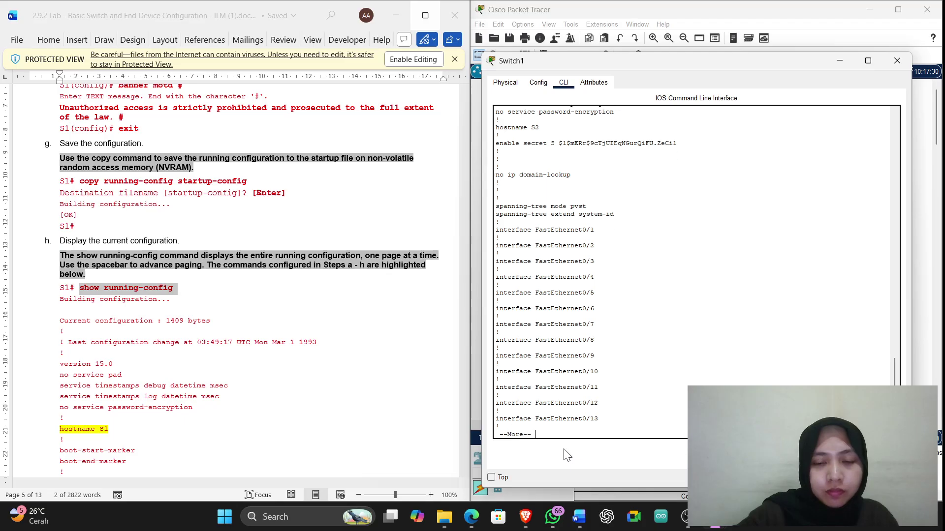
key("Return")
key("Return")
key("Return")
key("Return")
key("Return")
key("Return")
key("Return")
key("Return")
key("Return")
key("Return")
key("Return")
key("Return")
key("Return")
key("Return")
key("Return")
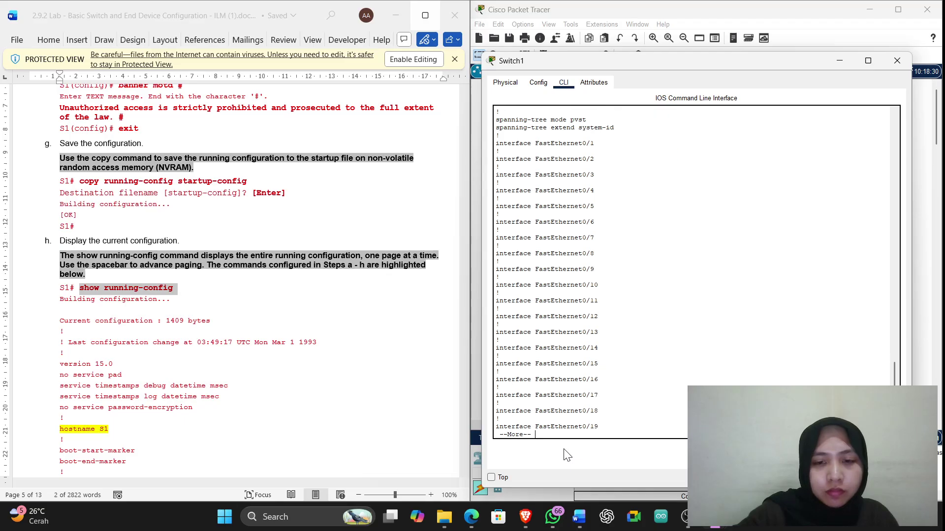
key("Return")
key("Return")
key("Return")
key("Return")
key("Return")
key("Return")
key("Return")
key("Return")
key("Return")
key("Return")
key("Return")
key("Return")
key("Return")
key("Return")
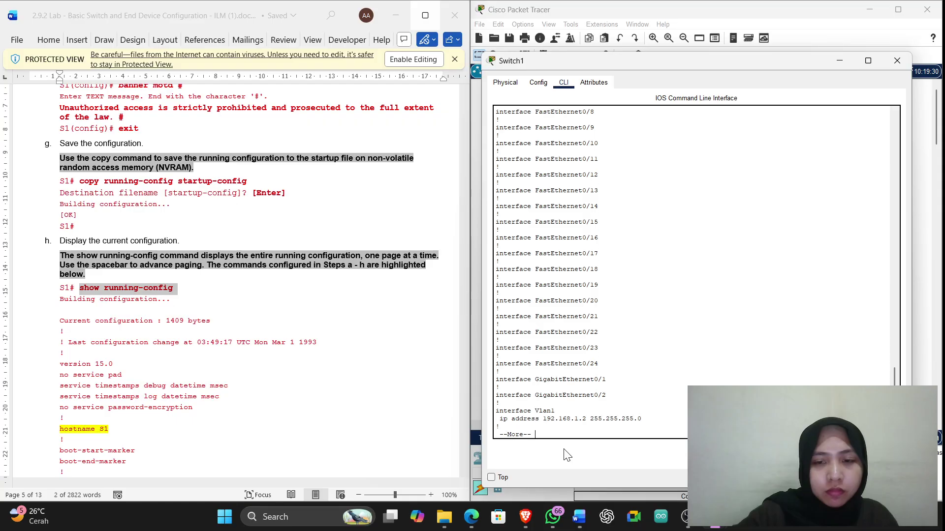
key("Return")
key("Return")
key("Return")
key("Return")
key("Return")
key("Return")
key("Return")
key("Return")
key("Return")
key("Return")
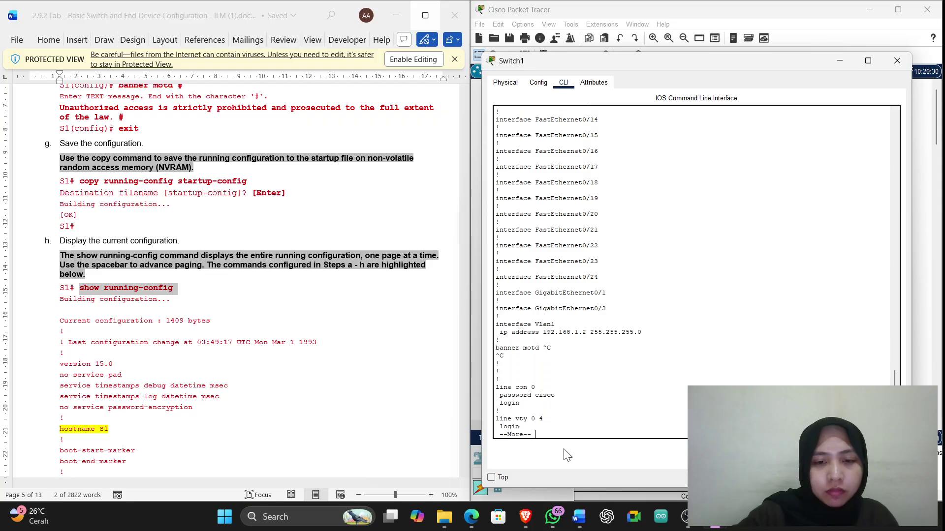
key("Return")
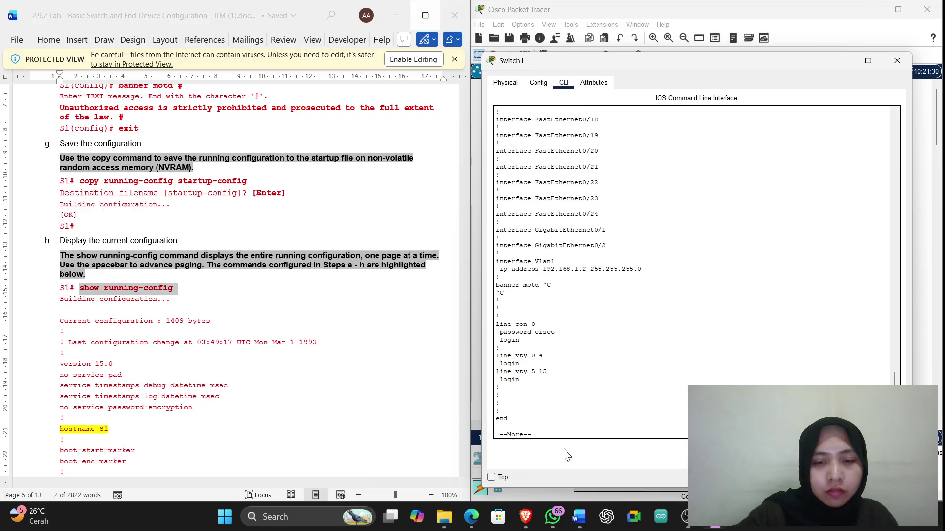
scroll(350, 425, "down", 15)
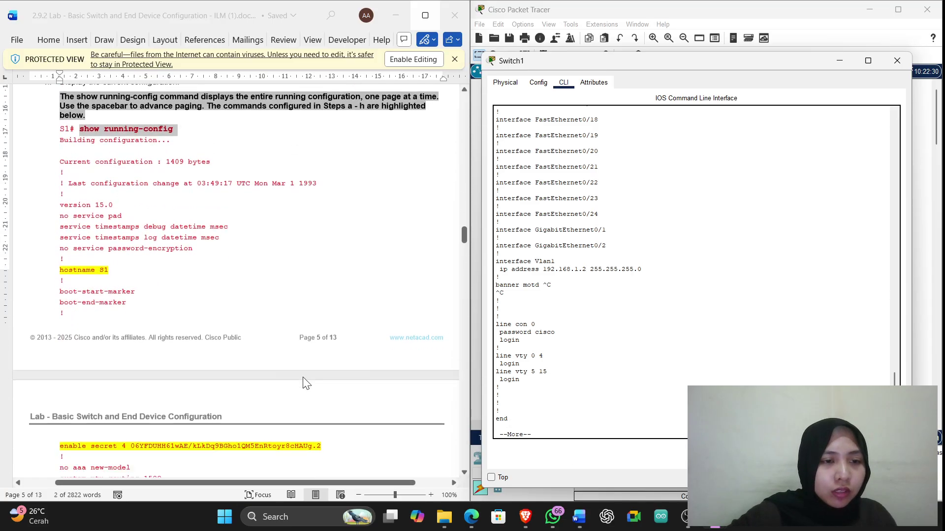
scroll(118, 268, "down", 2)
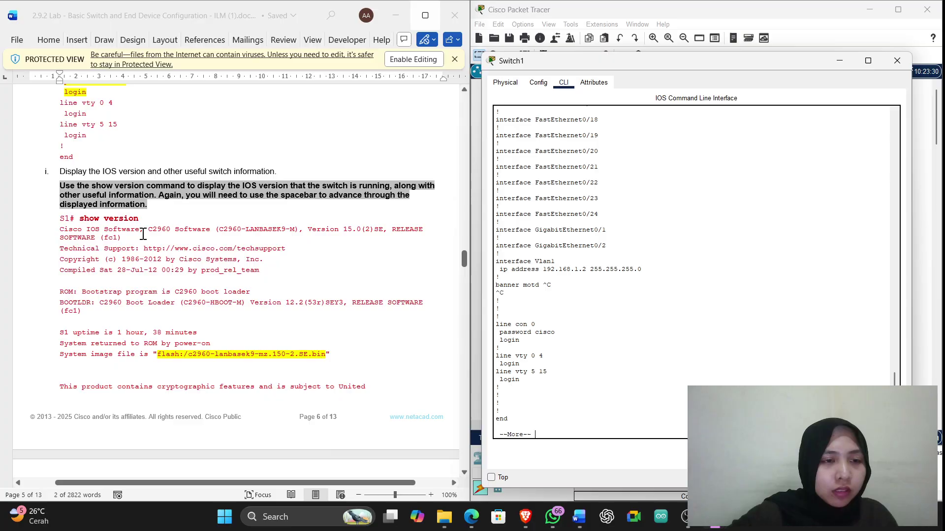
left_click_drag(139, 219, 79, 219)
key("super+c")
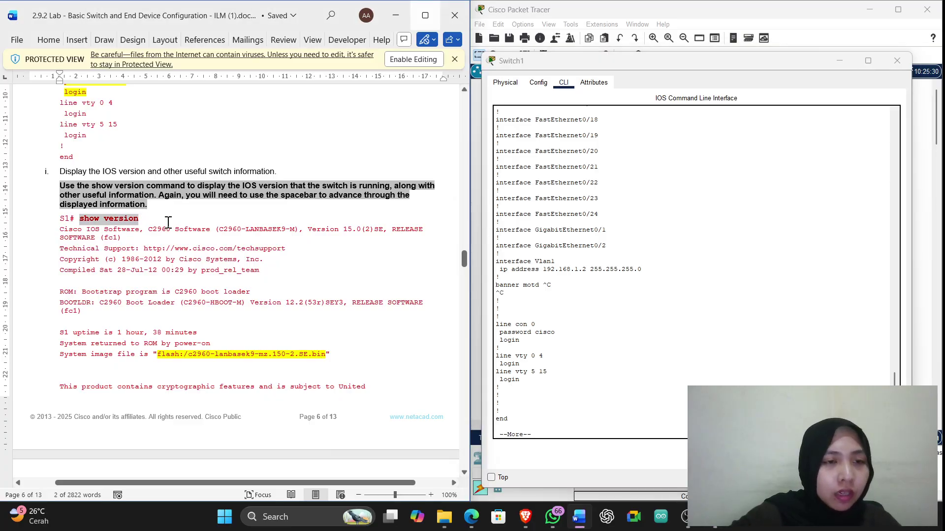
left_click(544, 433)
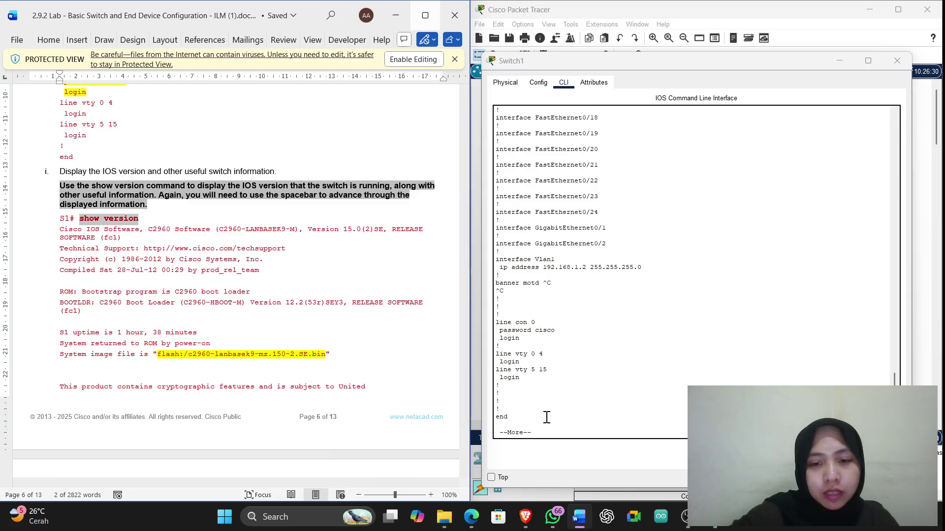
left_click(558, 432)
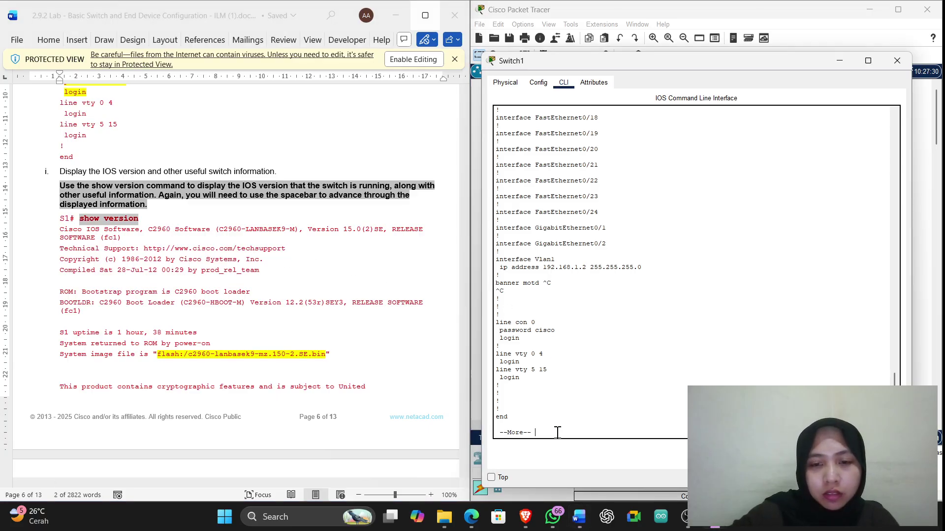
key("space")
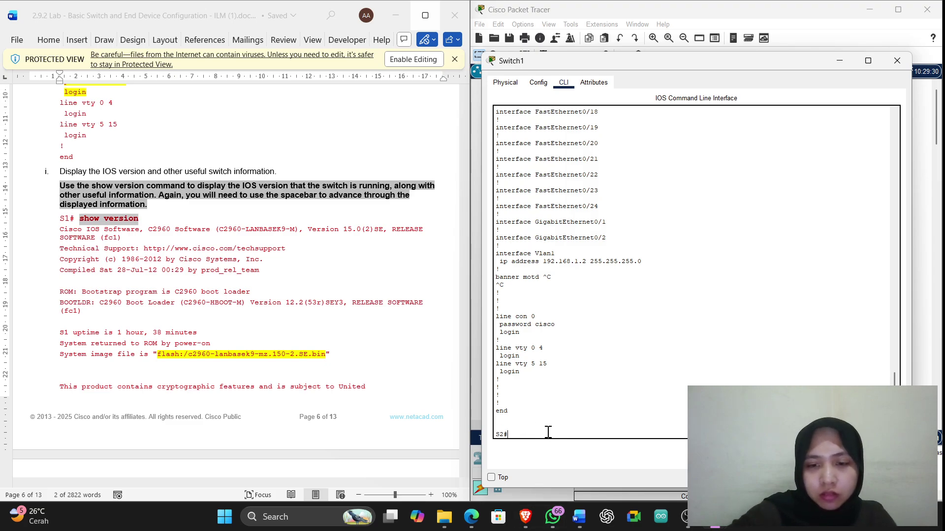
Run show version on S2 and page to the end, showing IOS 12.2(25)FX on WS-C2960-24TT
right_click(549, 438)
left_click(569, 452)
key("Return")
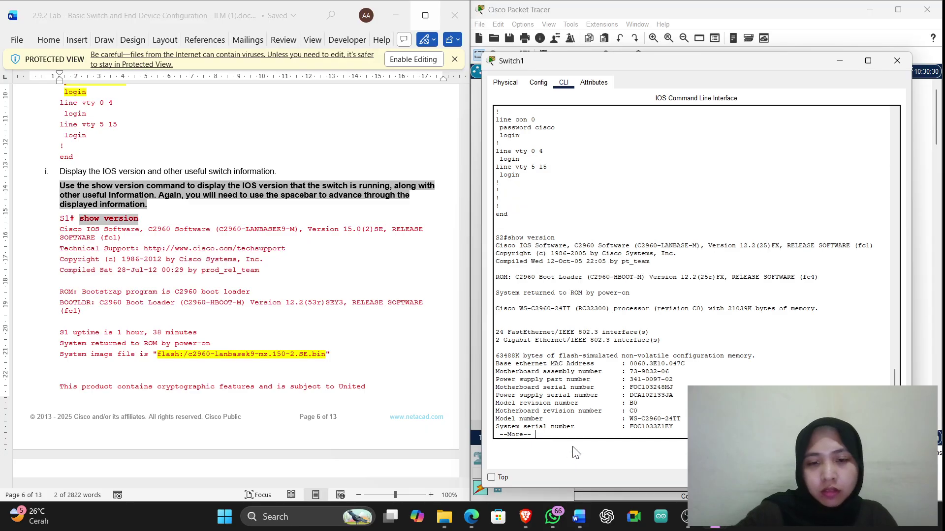
key("space")
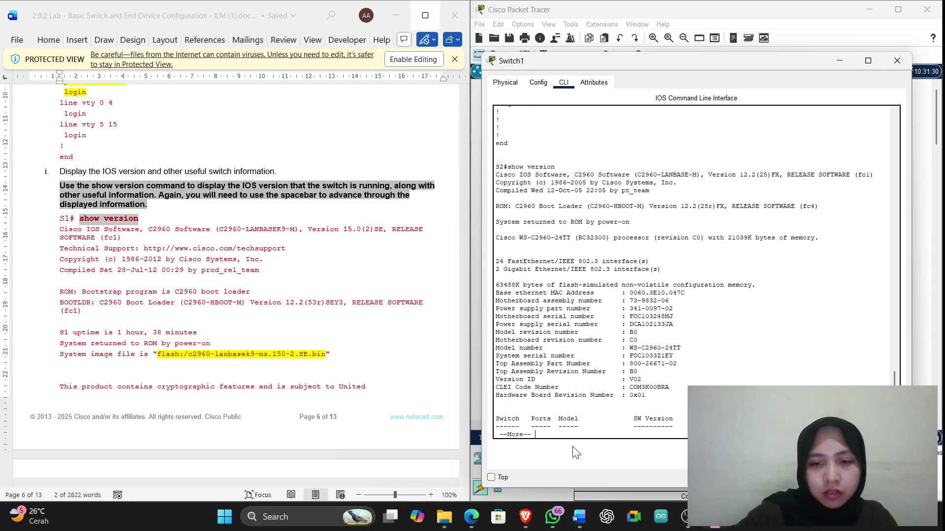
key("space")
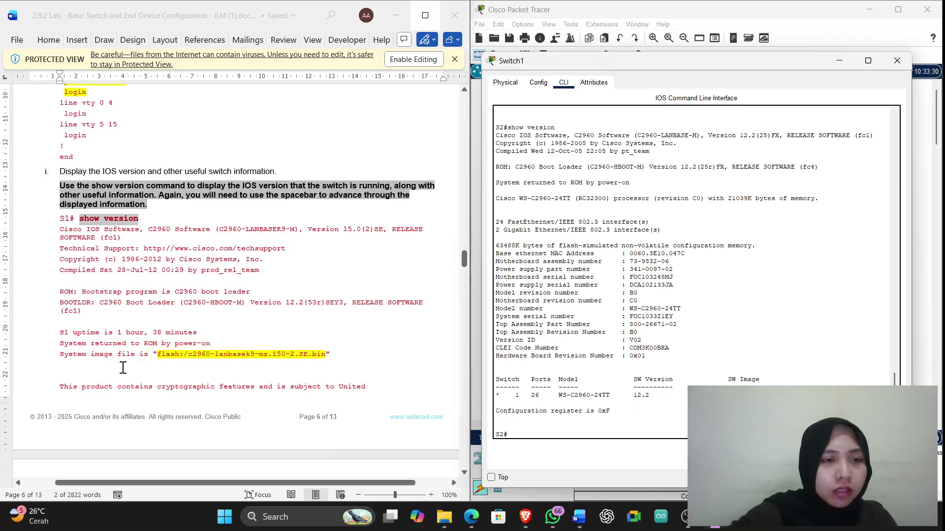
scroll(123, 368, "down", 18)
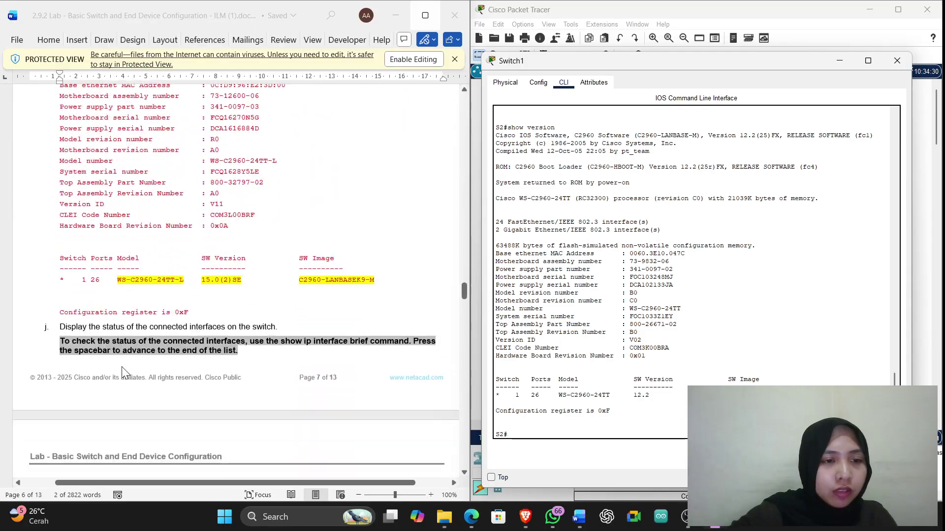
scroll(123, 372, "down", 9)
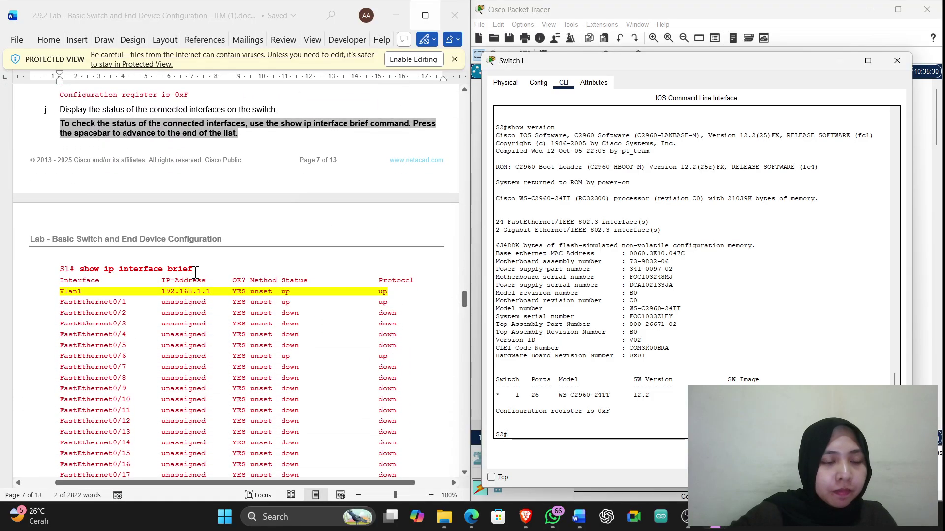
left_click_drag(196, 272, 90, 276)
key("ctrl+c")
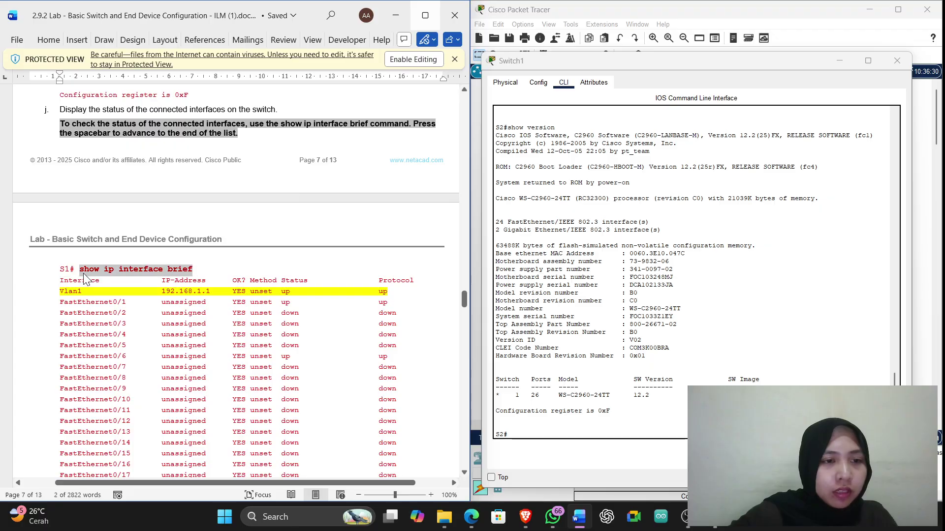
left_click(534, 435)
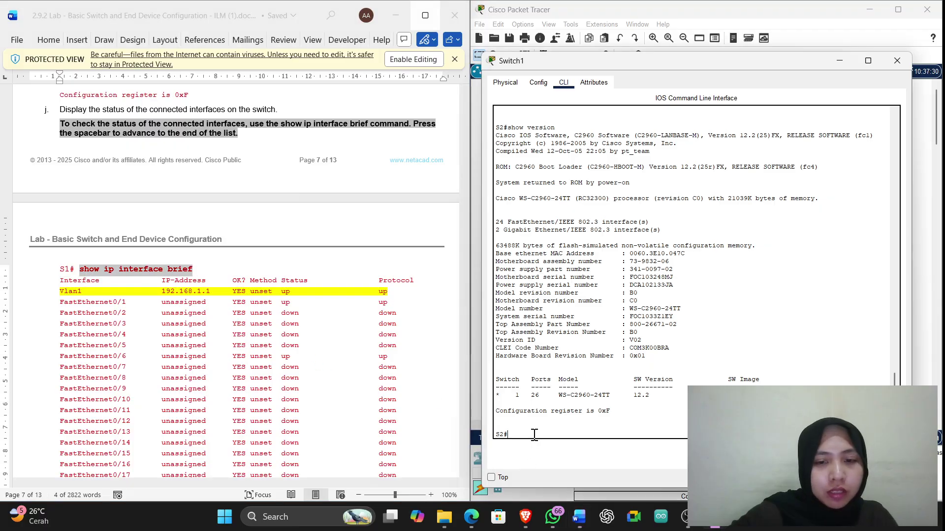
Run show ip interface brief on S2 (F0/1, F0/18, Vlan1 192.168.1.2 up), then move its window aside
key("ctrl+v")
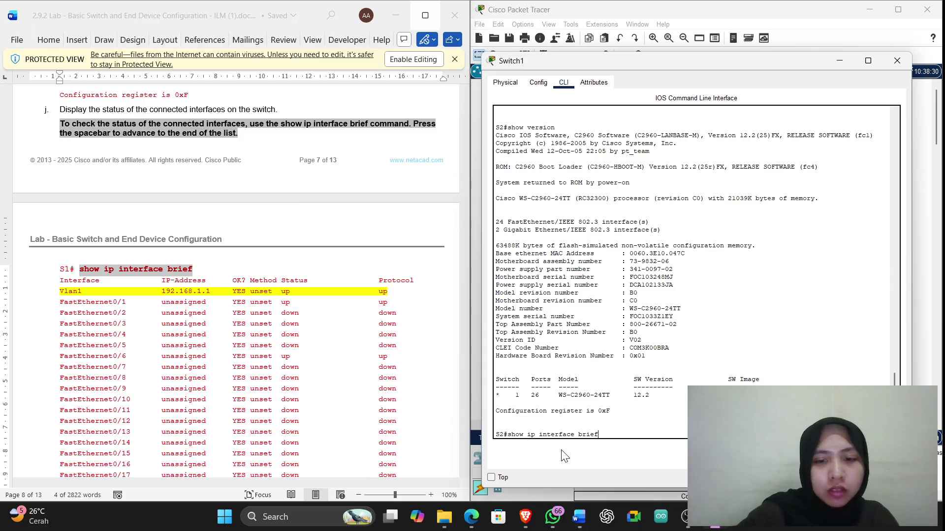
key("Return")
key("Return")
key("Return")
key("Return")
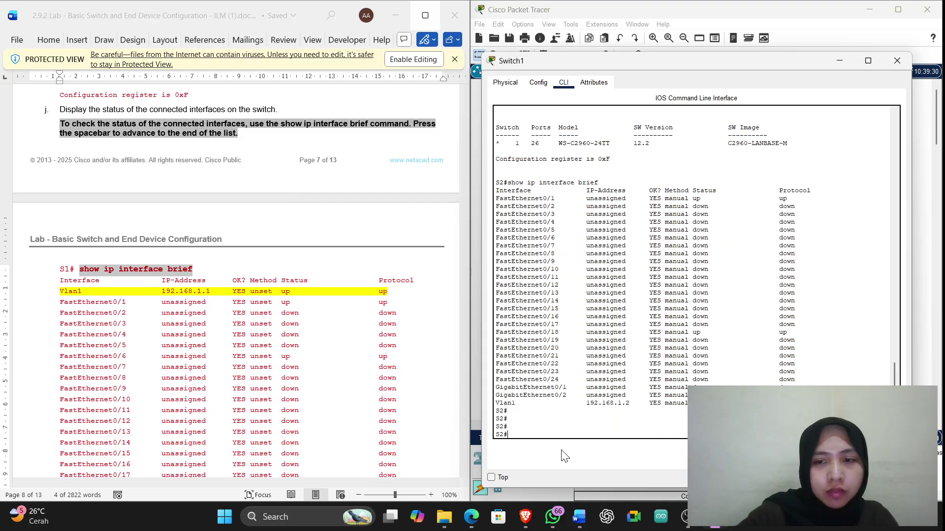
key("Return")
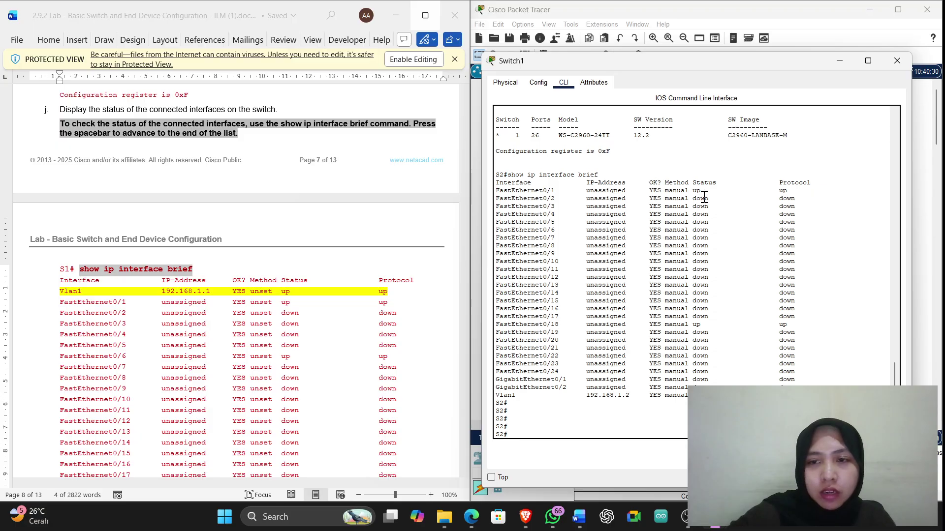
scroll(189, 290, "down", 10)
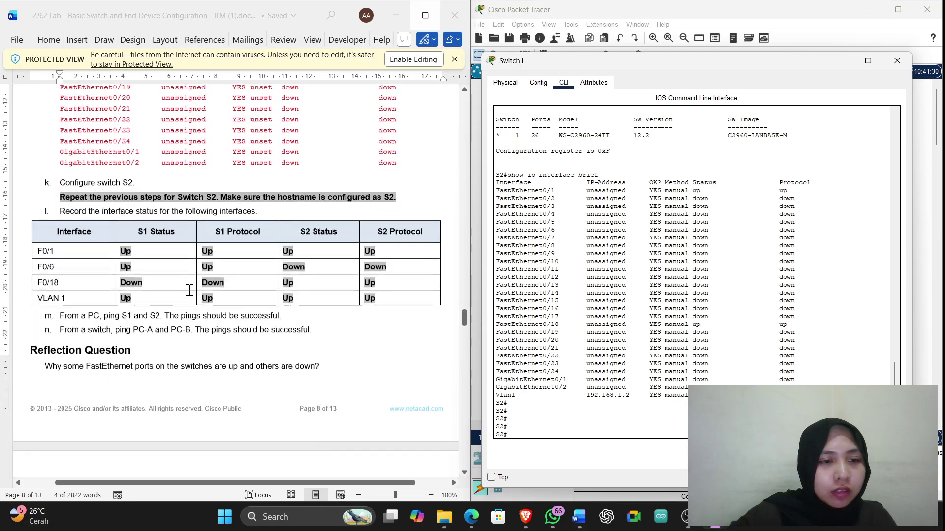
scroll(189, 291, "down", 4)
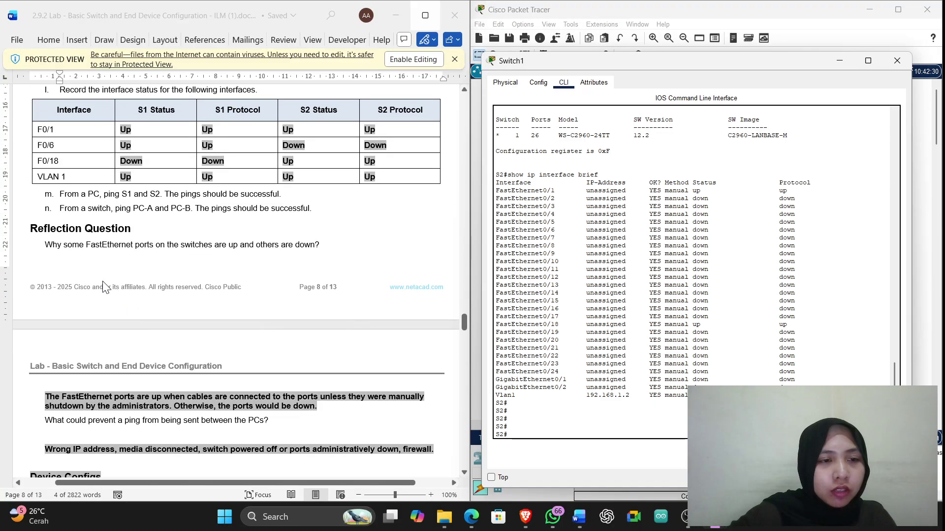
scroll(170, 264, "up", 1)
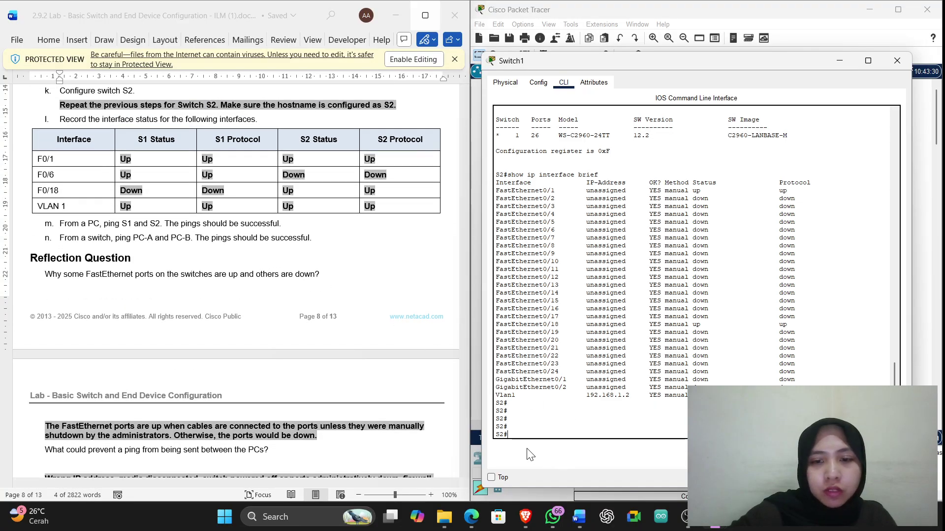
scroll(320, 246, "up", 2)
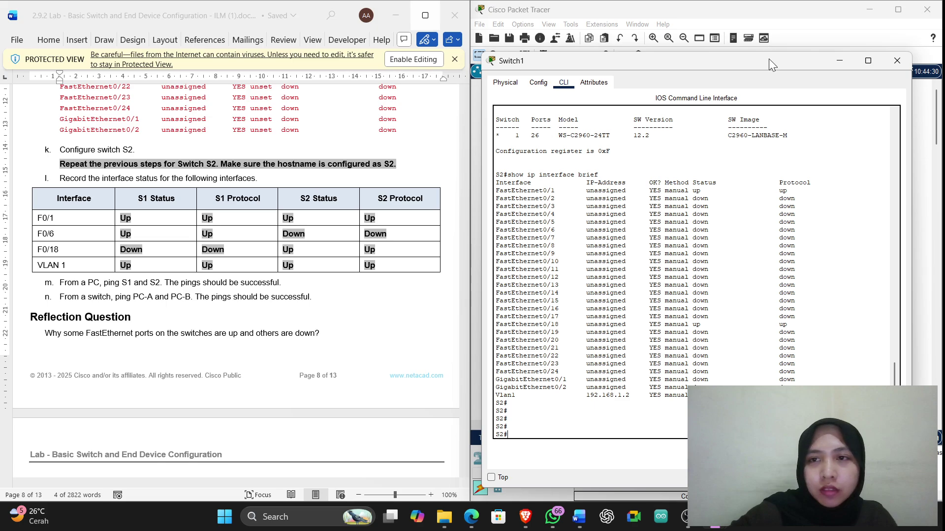
left_click_drag(769, 59, 457, 171)
Minimize the Switch1 command window to show the Switch0–Switch1 topology with PC-A and PC-B
left_click(526, 173)
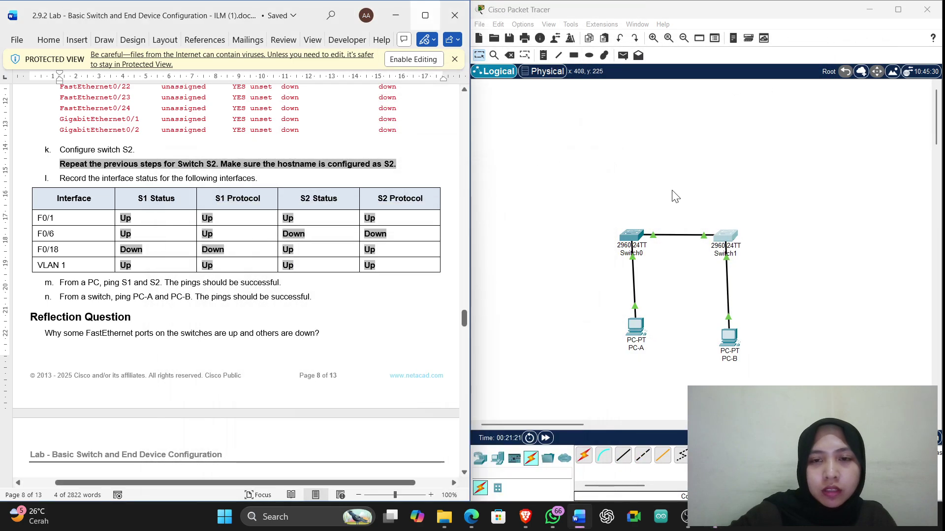
scroll(219, 206, "down", 1)
scroll(218, 206, "down", 1)
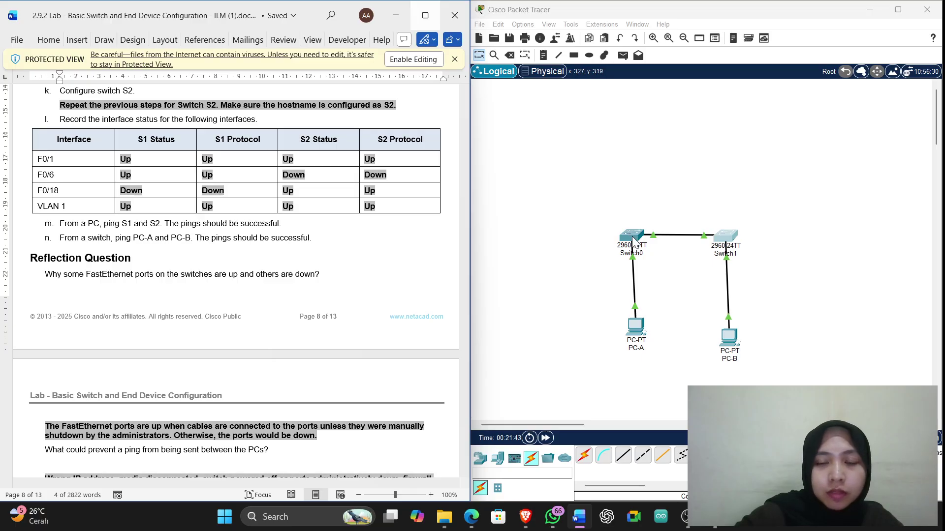
left_click(633, 240)
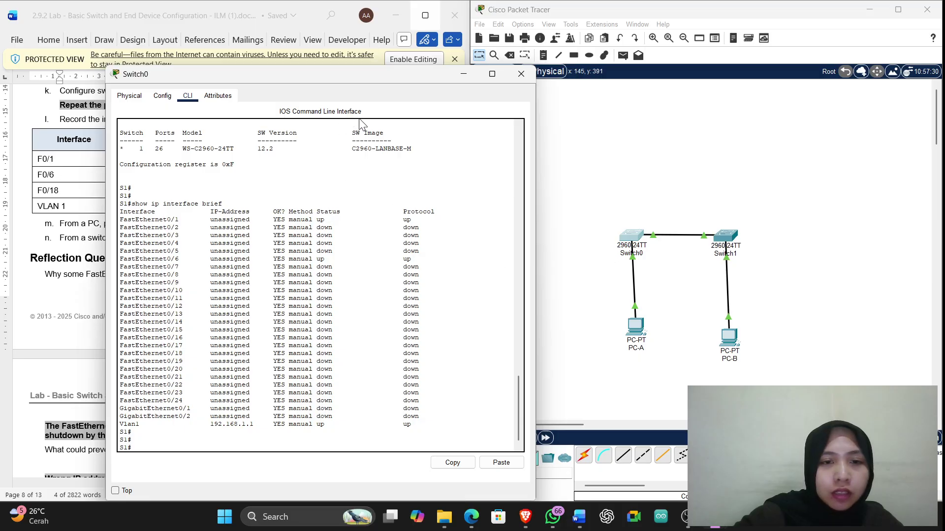
mouse_move(371, 75)
left_mouse_down()
mouse_move(576, 60)
mouse_move(523, 48)
mouse_move(355, 84)
left_mouse_up()
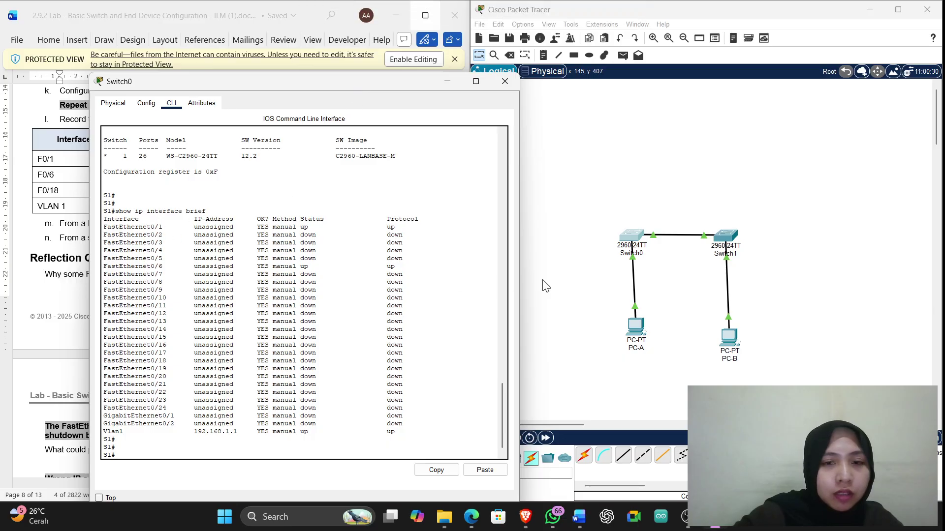
left_click(723, 237)
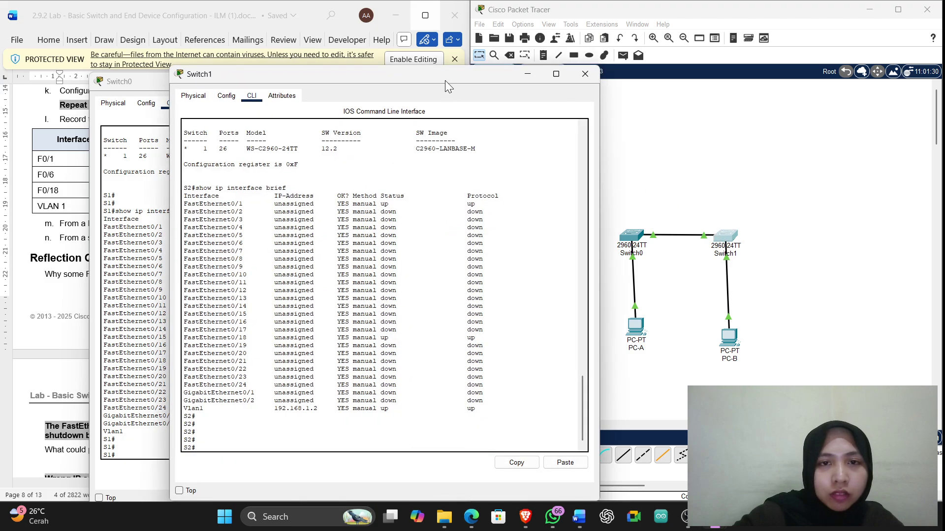
left_click_drag(444, 77, 730, 79)
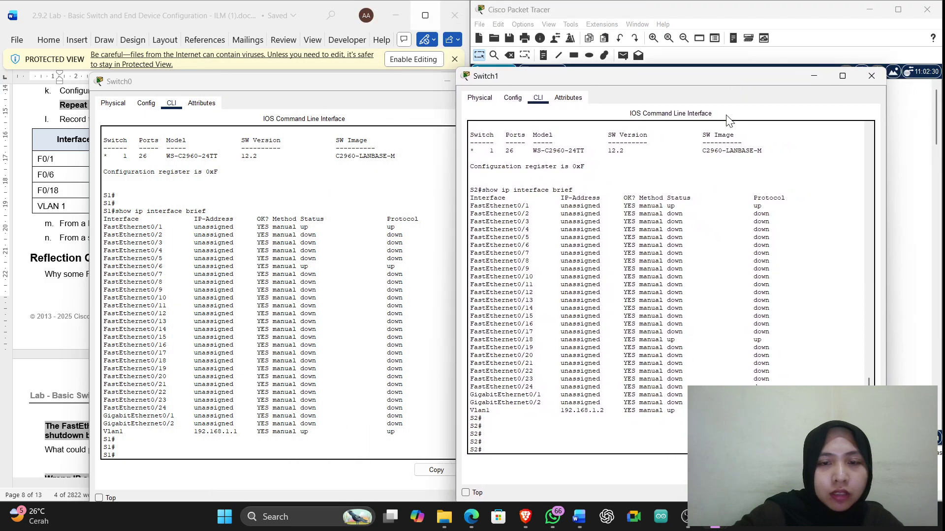
scroll(207, 247, "up", 1)
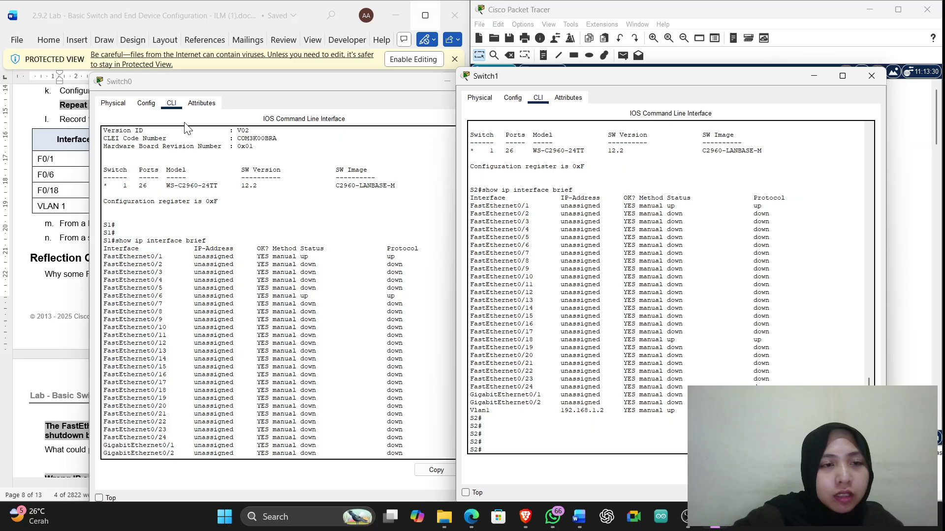
left_click(237, 80)
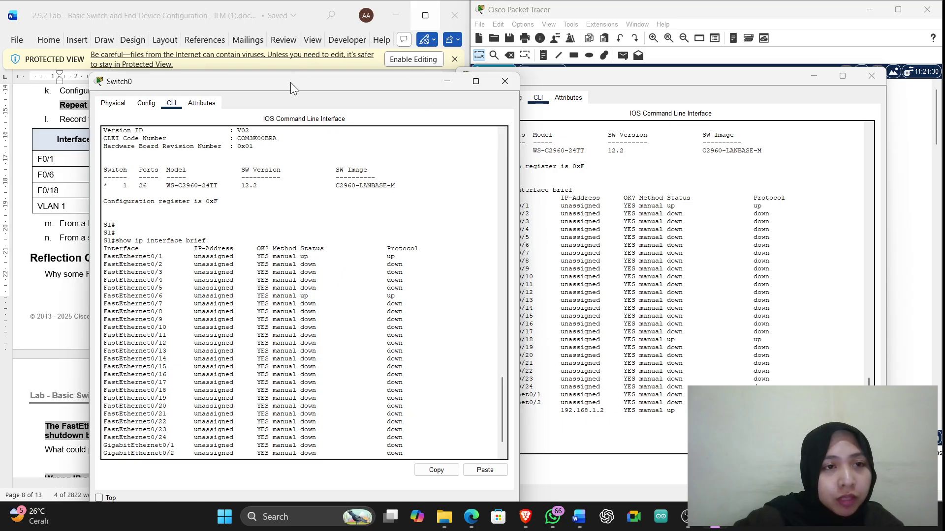
left_click_drag(290, 82, 273, 66)
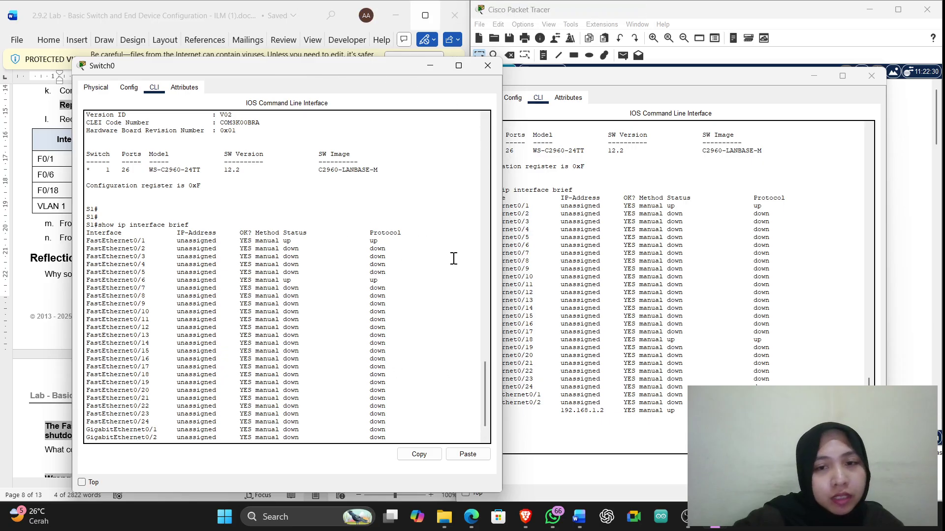
left_click_drag(630, 75, 626, 69)
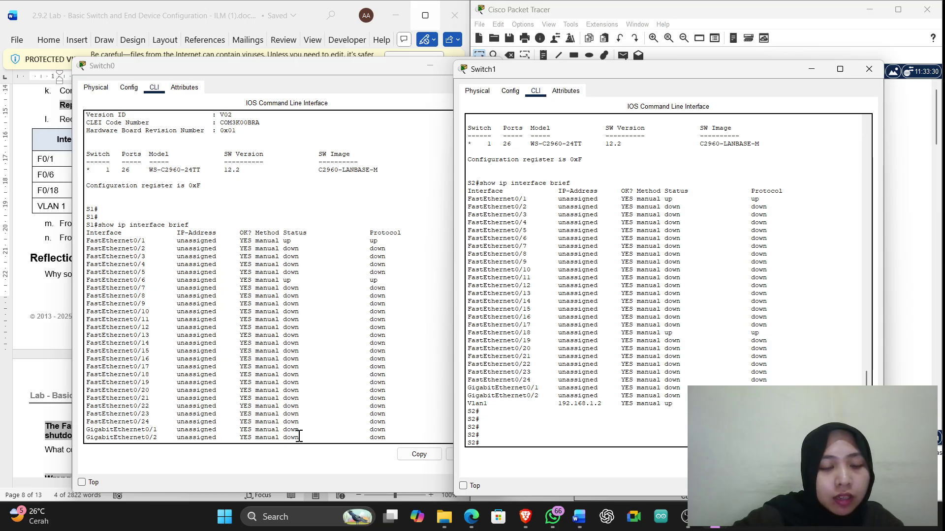
left_click_drag(366, 71, 356, 46)
left_click(337, 295)
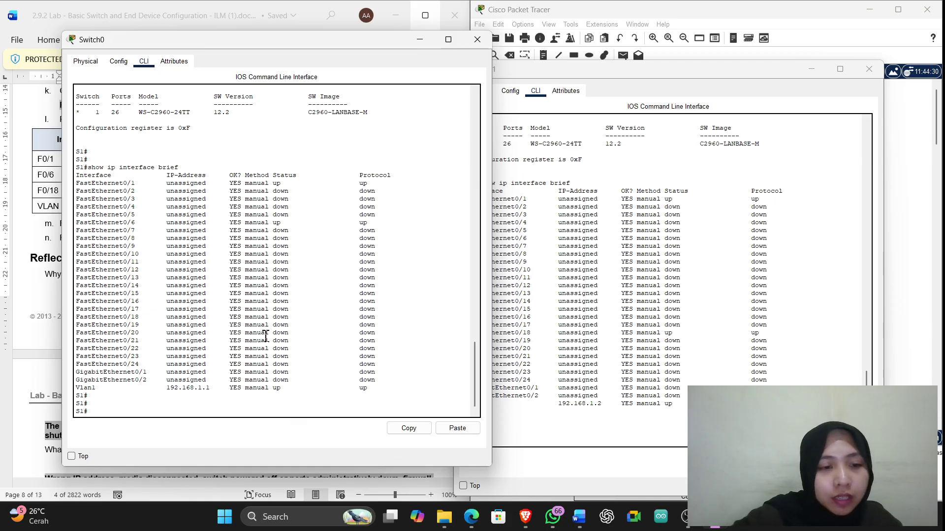
left_click_drag(335, 49, 291, 61)
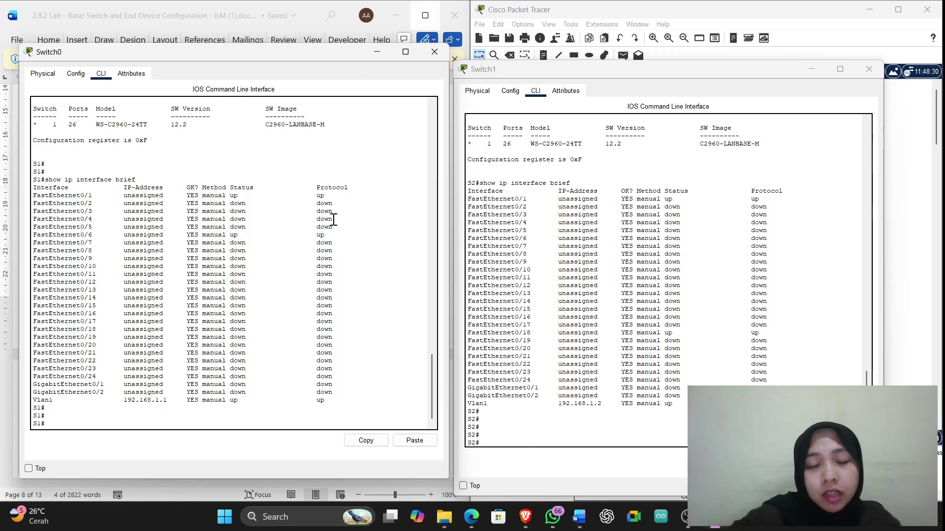
left_click(373, 54)
left_click(811, 69)
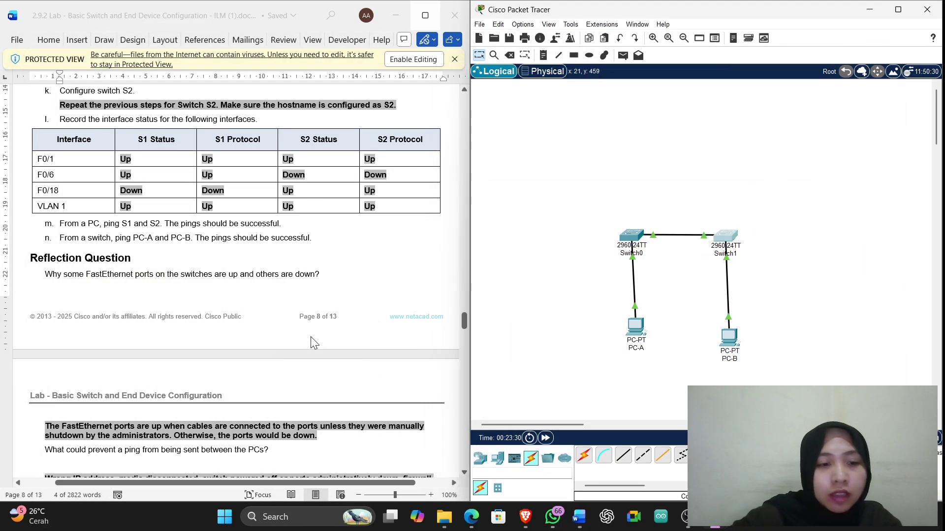
scroll(314, 343, "down", 4)
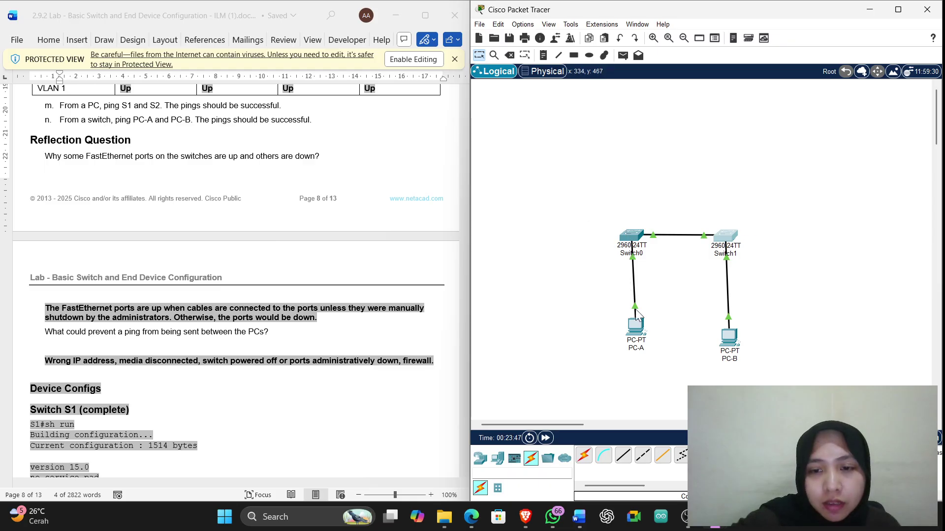
Open PC-A's Command Prompt, position its window, and add blank prompt lines
left_click(639, 334)
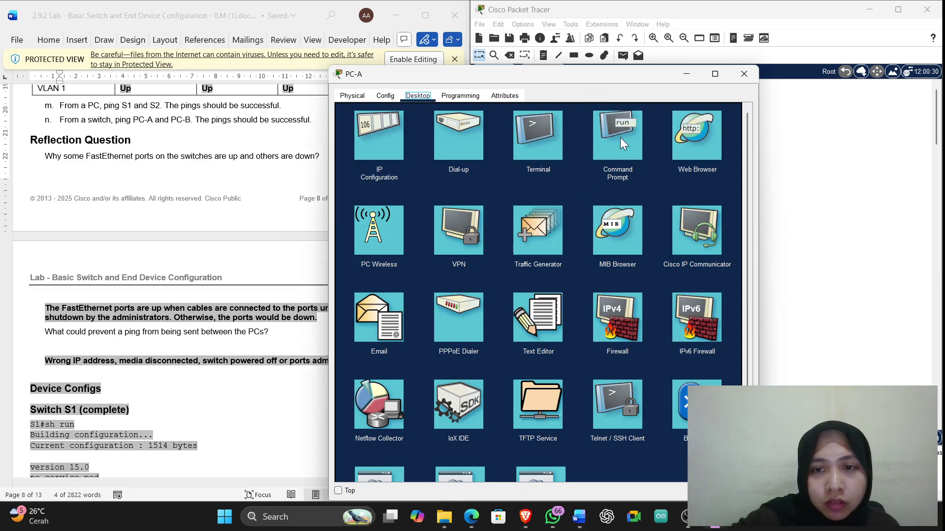
left_click(621, 139)
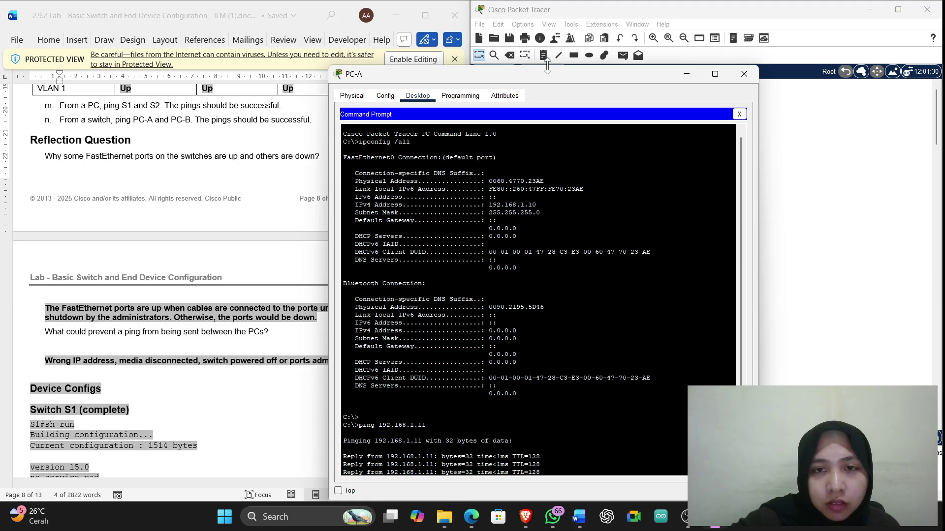
left_click_drag(545, 74, 699, 39)
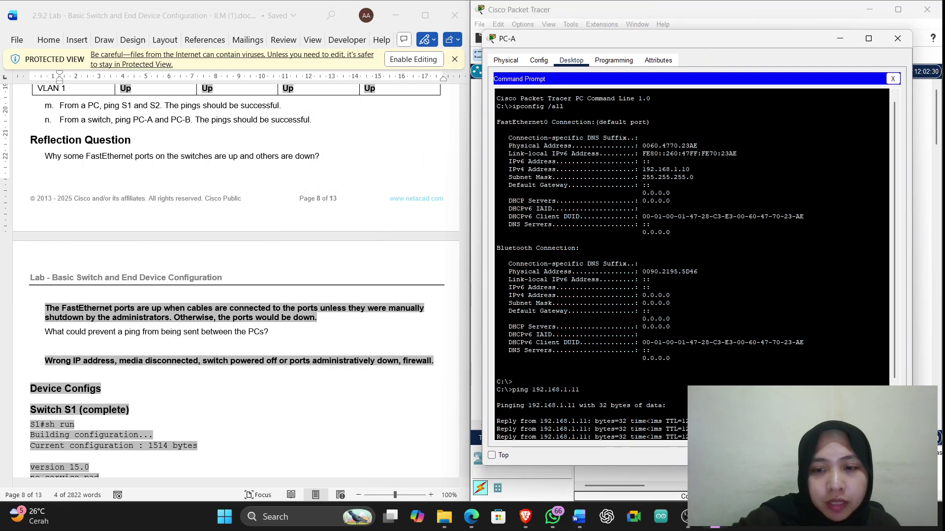
scroll(703, 382, "down", 3)
key("Return")
key("Return")
key("Return")
key("Return")
key("Return")
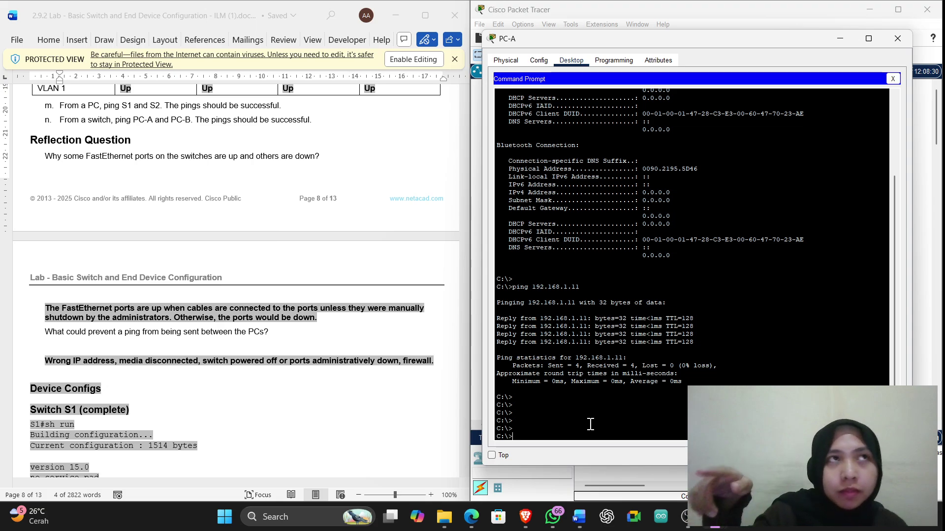
left_click_drag(722, 42, 392, 57)
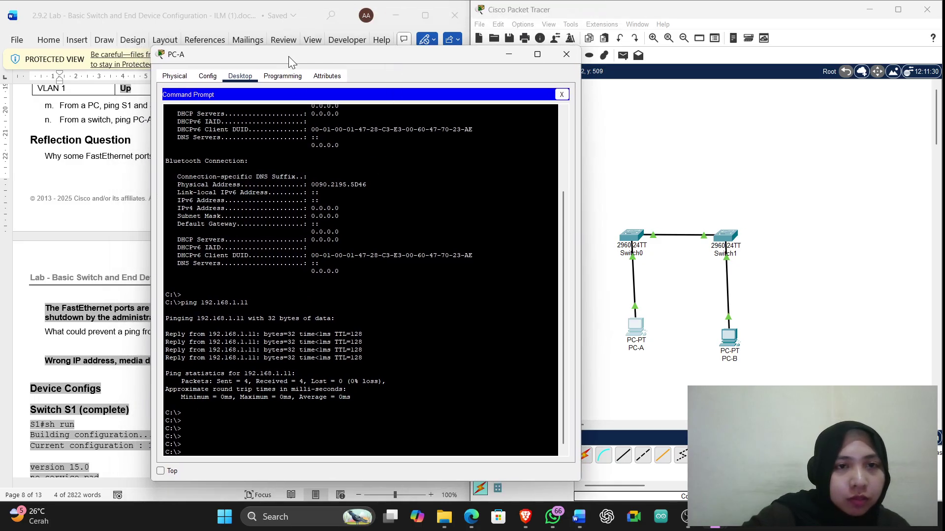
left_click_drag(291, 64, 284, 43)
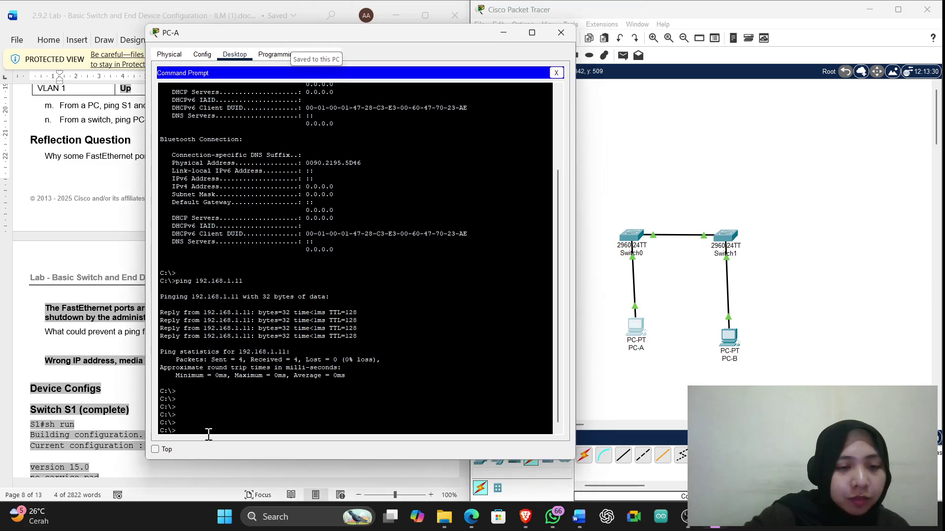
Ping 192.168.1.2 from PC-A twice until all four replies return with 0% loss
type("ping")
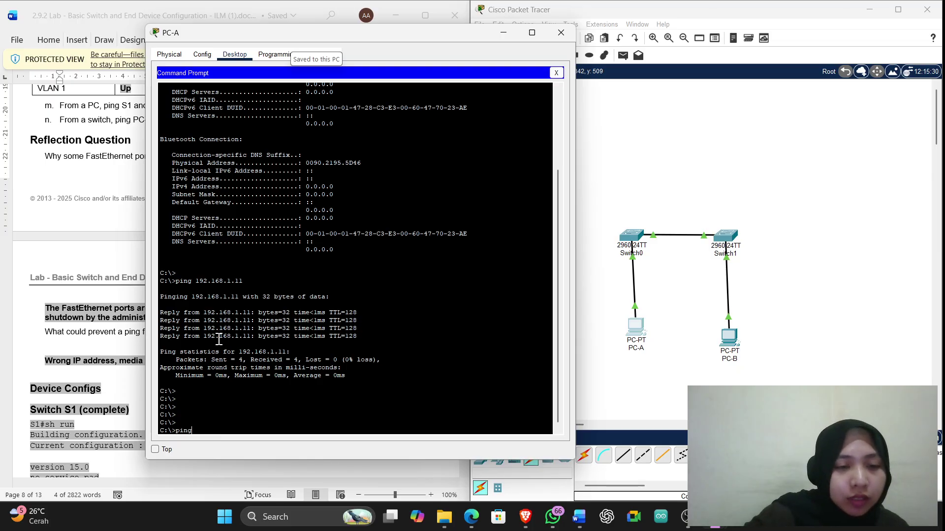
scroll(220, 339, "down", 1)
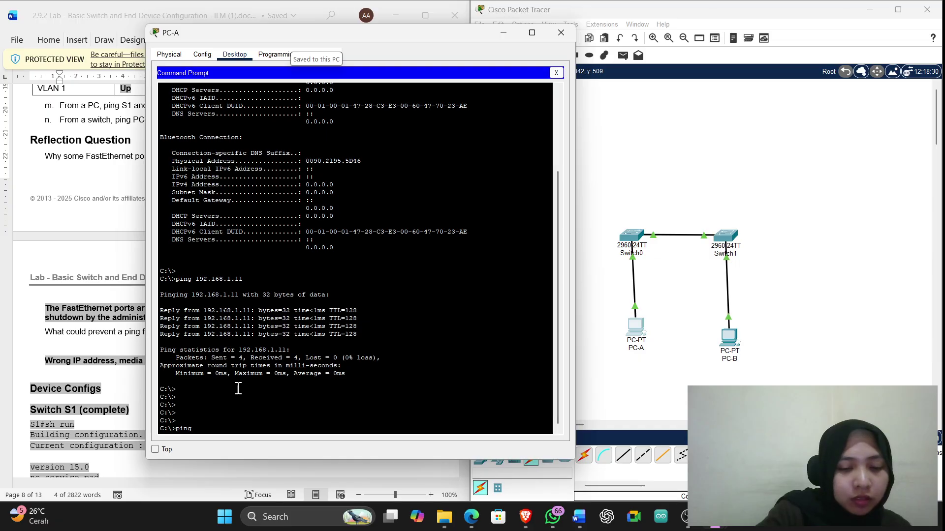
type("192.168")
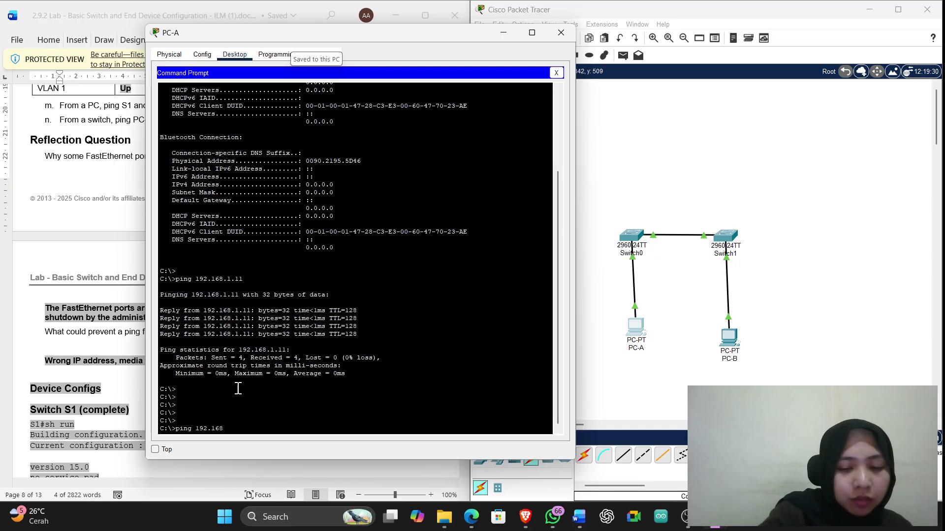
type(".1.2")
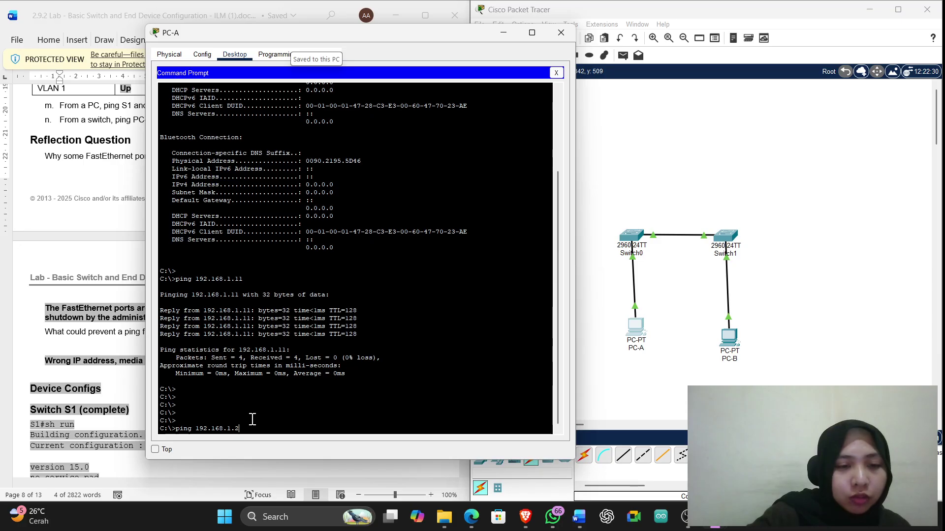
key("Return")
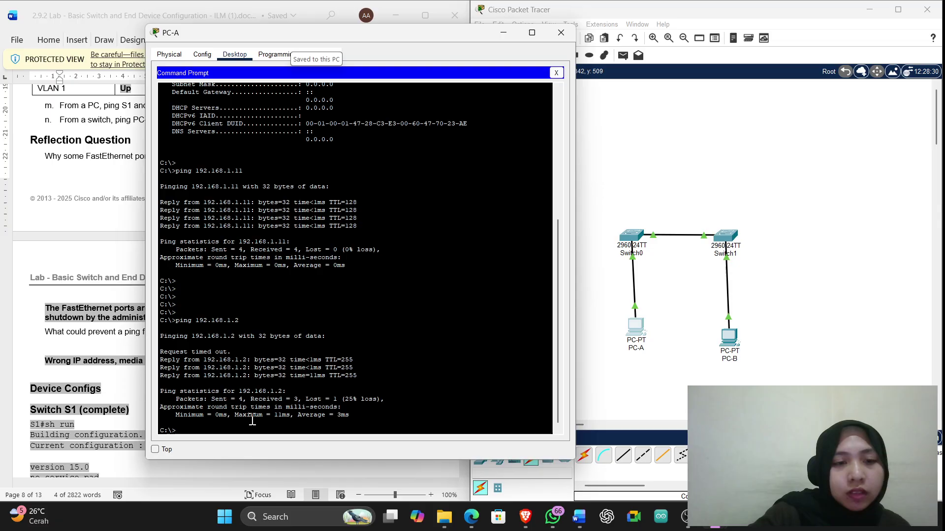
type("ping ")
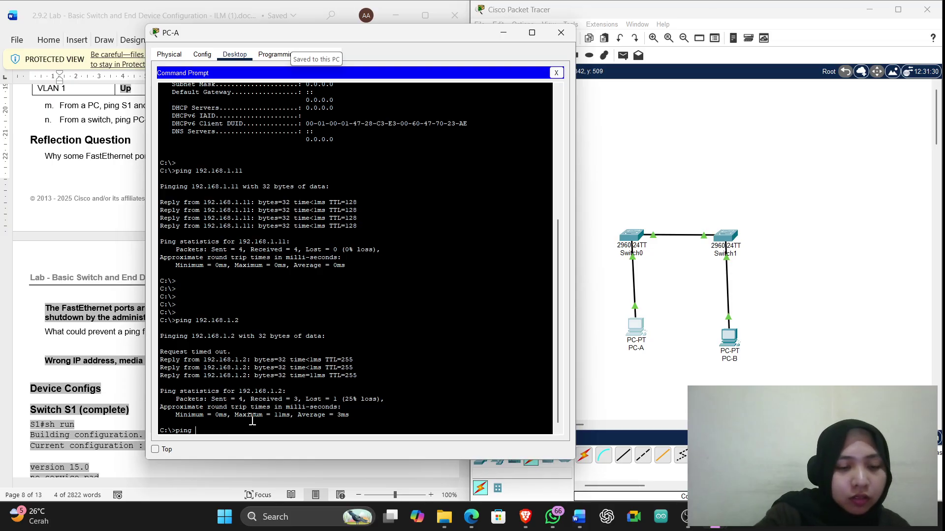
type("192.16")
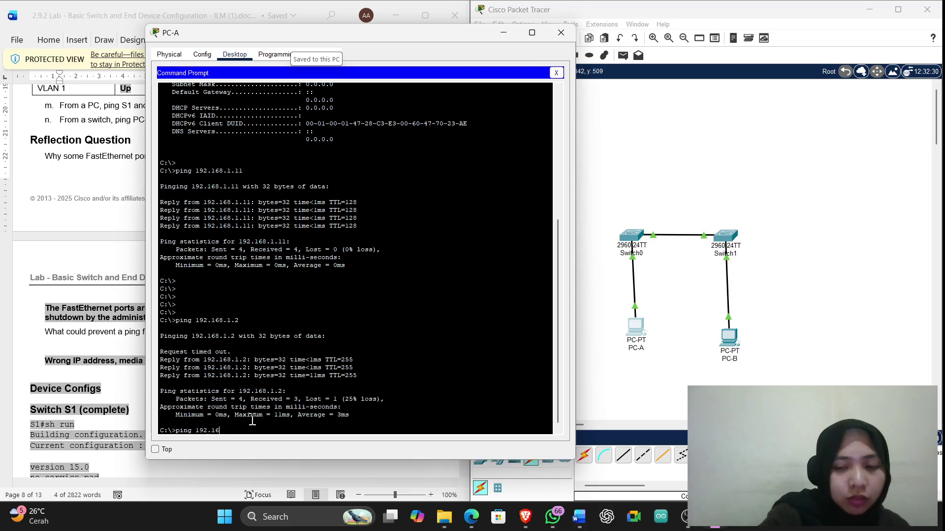
type("8.1.")
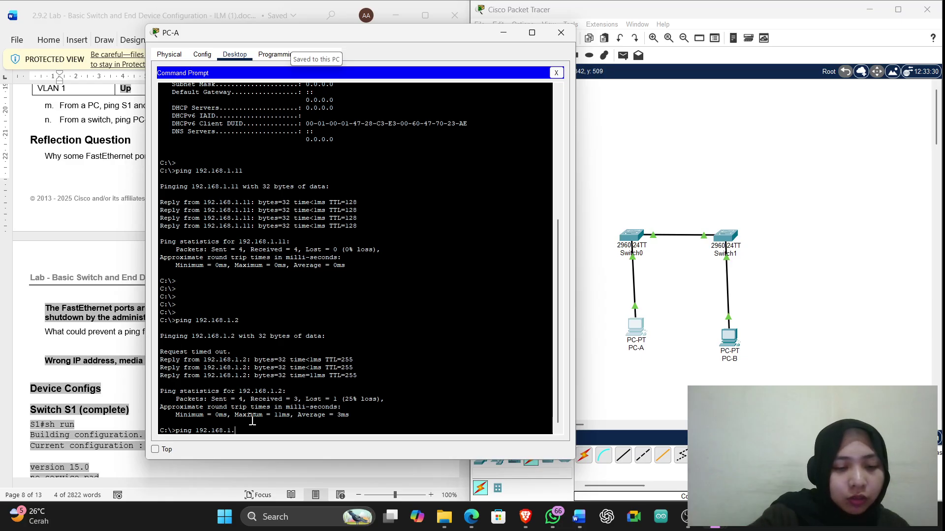
type("2")
key("Return")
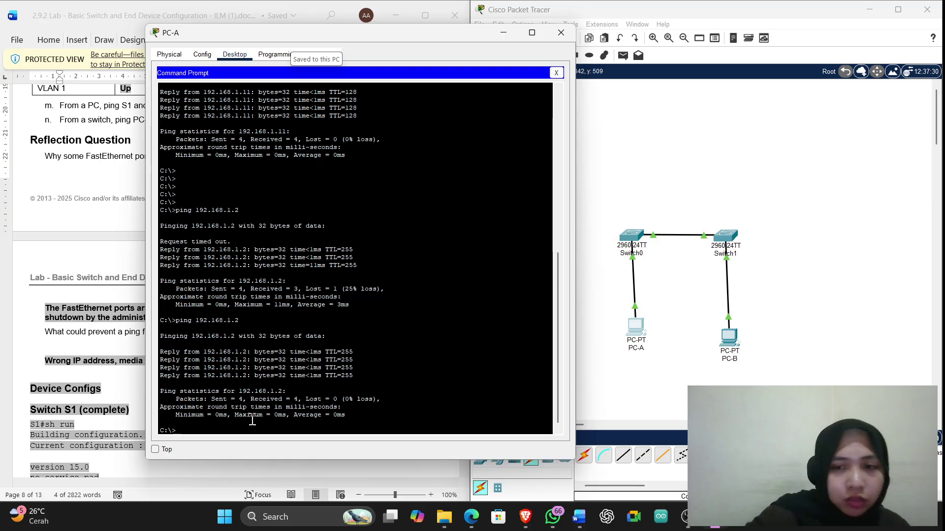
Open PC-B's Command Prompt, move it up and right, and add blank prompt lines
left_click(722, 343)
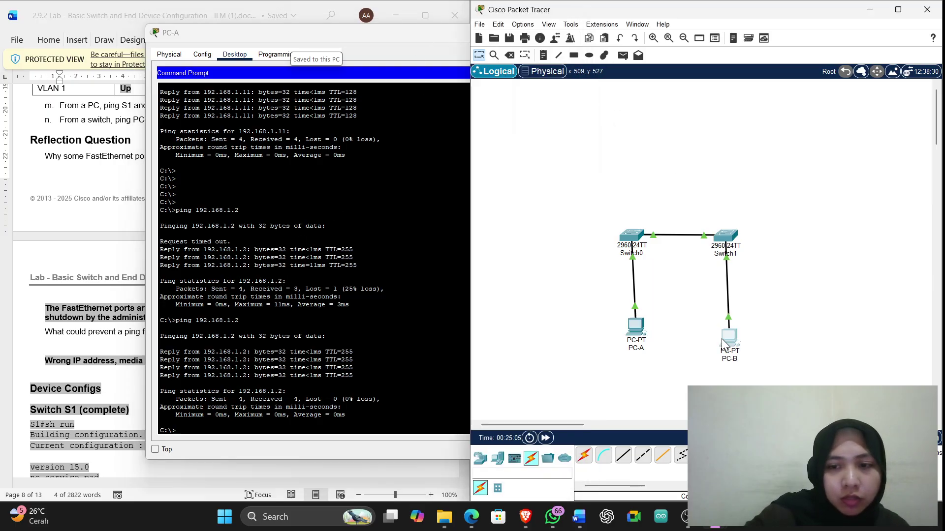
left_click(722, 343)
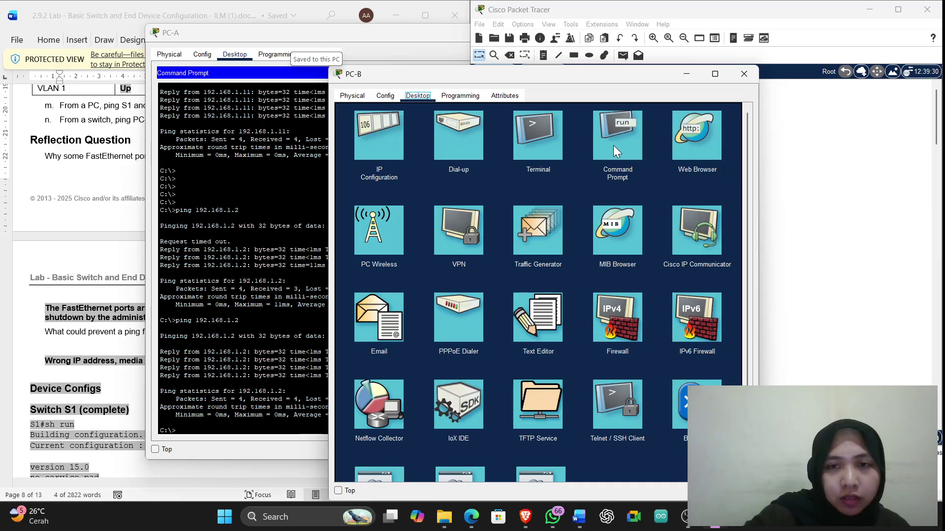
left_click(613, 146)
left_click_drag(561, 77, 684, 51)
scroll(625, 392, "down", 3)
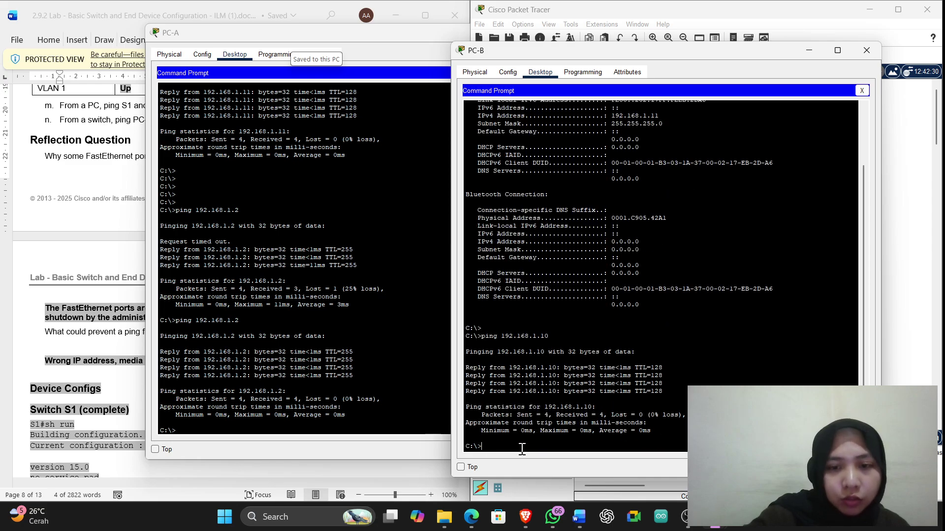
key("Return")
key("Return")
key("Return")
key("Return")
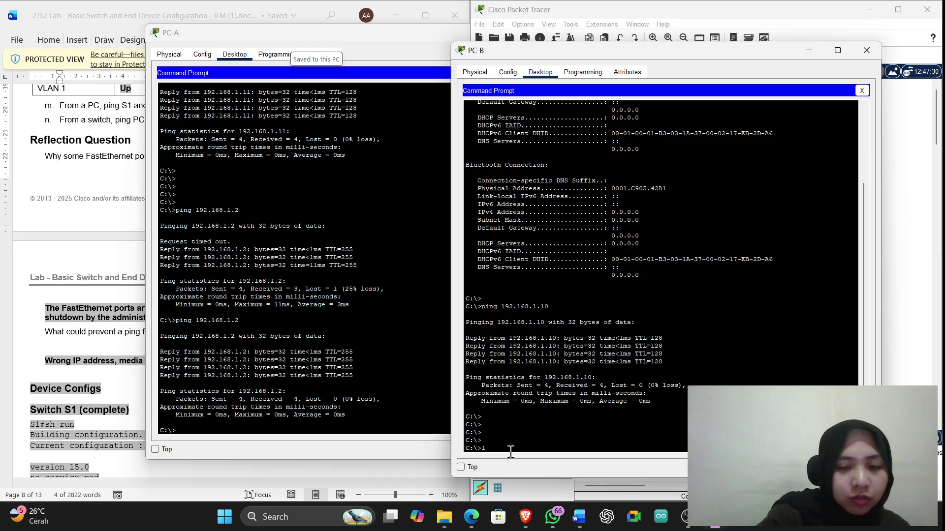
Ping 192.168.1.1 and 192.168.1.2 from PC-B, each answering 3 of 4
type("ing")
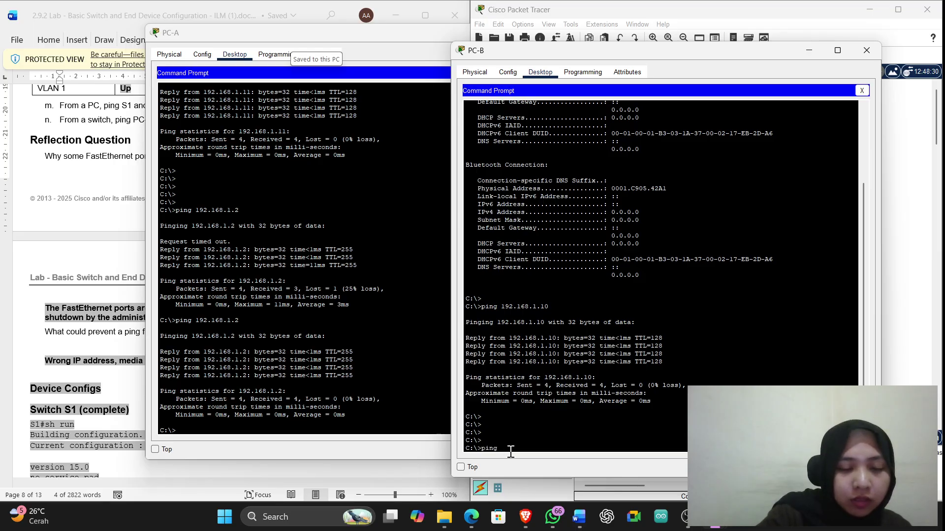
type(" 192.168")
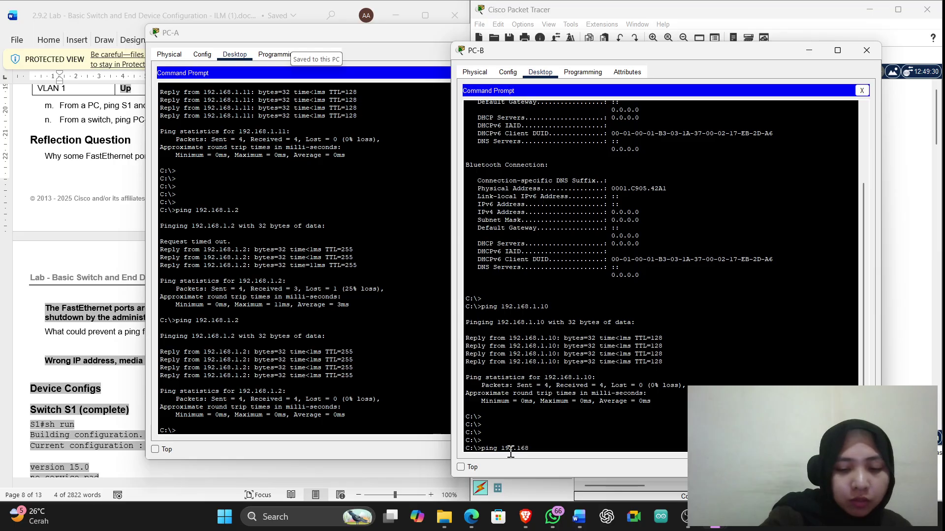
type(".1.1")
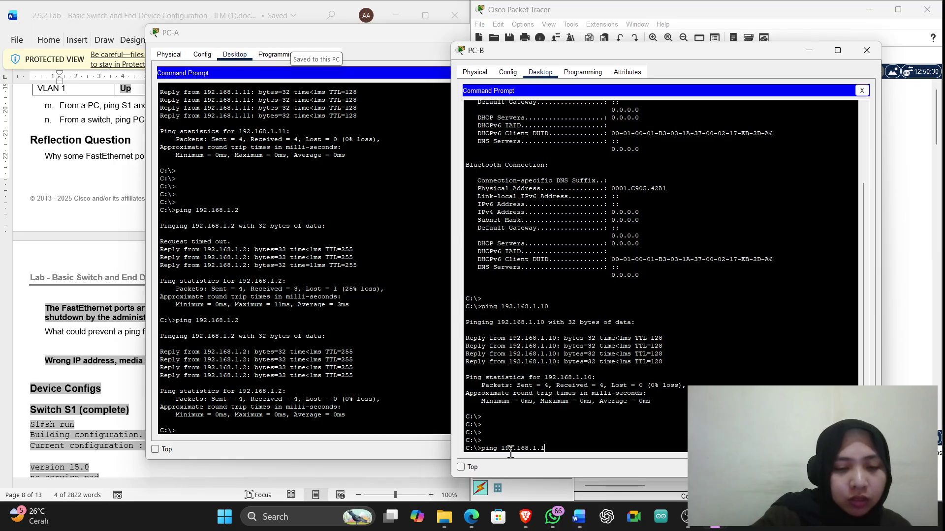
key("Return")
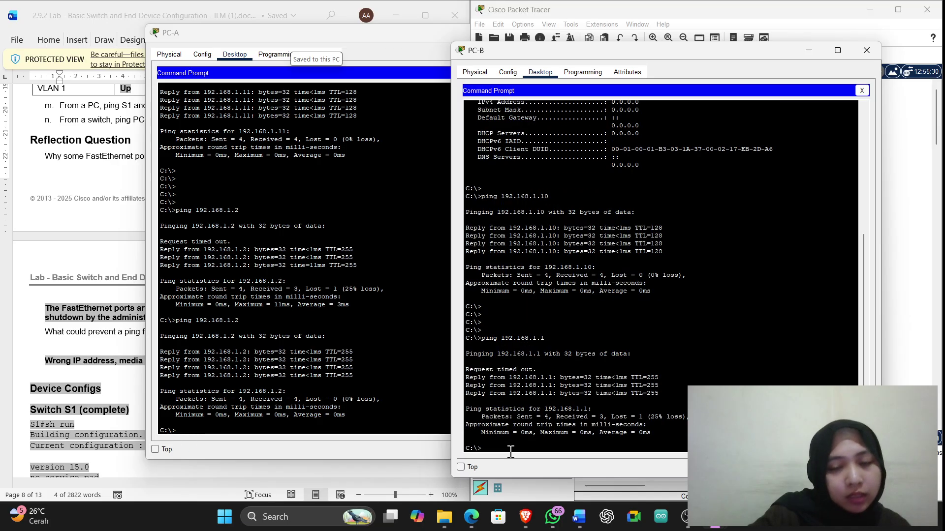
type("ing")
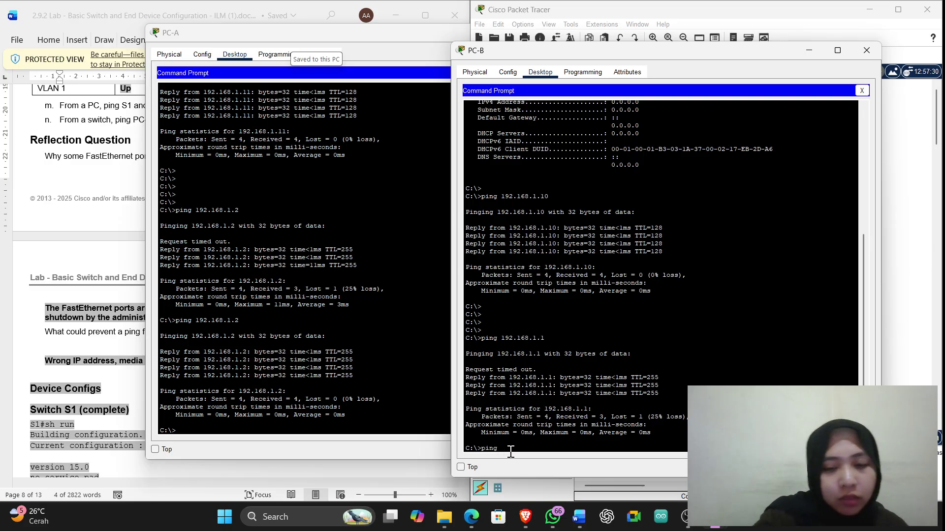
type(" 19")
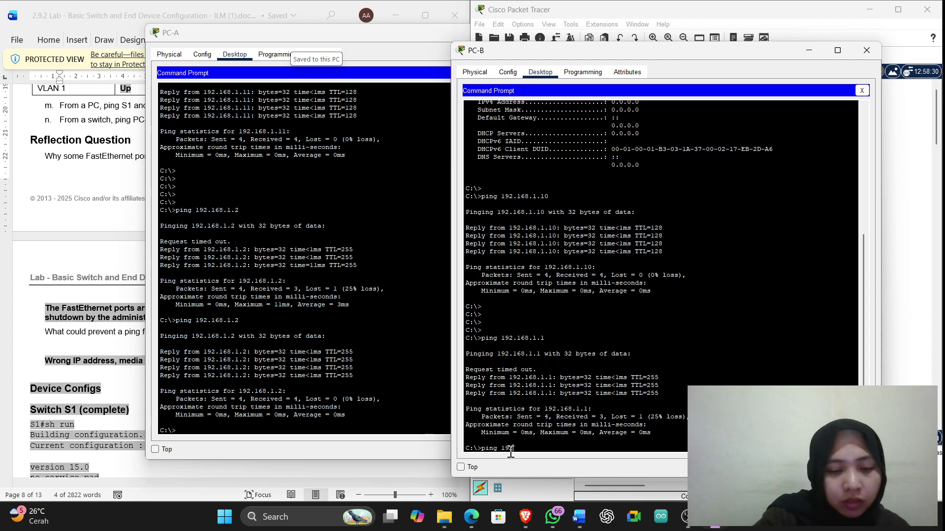
type("2.168.1.2")
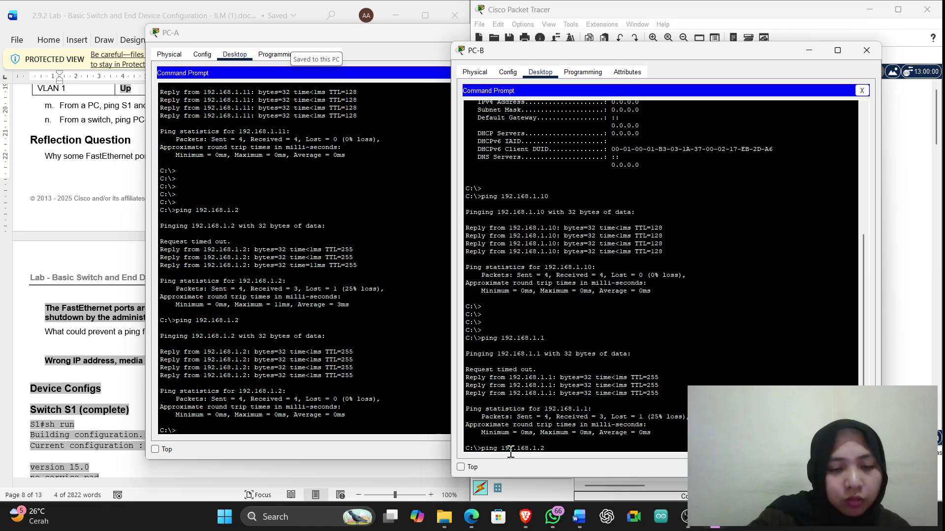
key("Return")
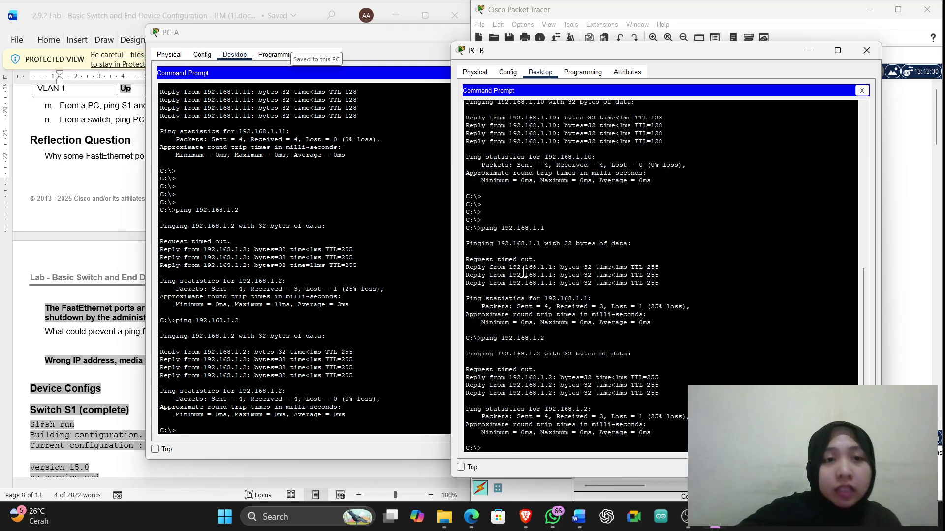
Maximize PC-A, snap it to the left half, and fill the right half with PC-B
left_click(422, 37)
double_click(422, 38)
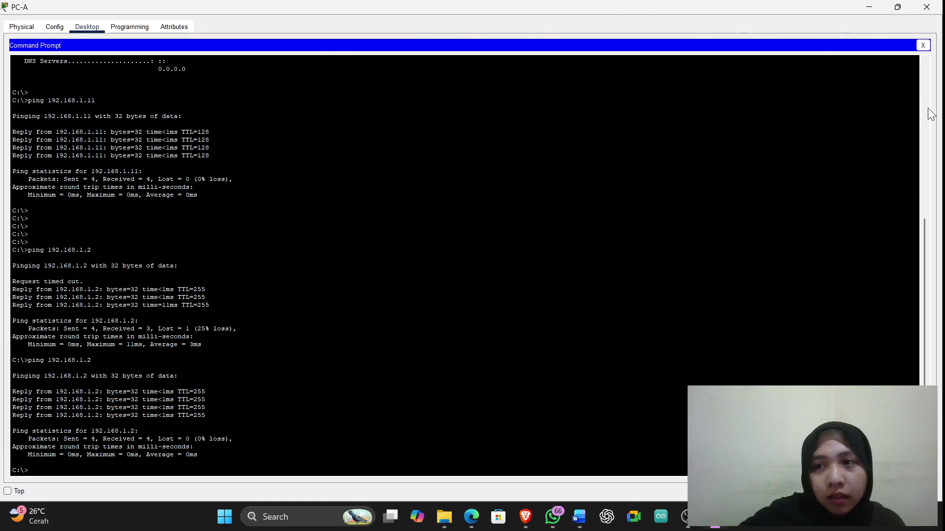
key("super+Left")
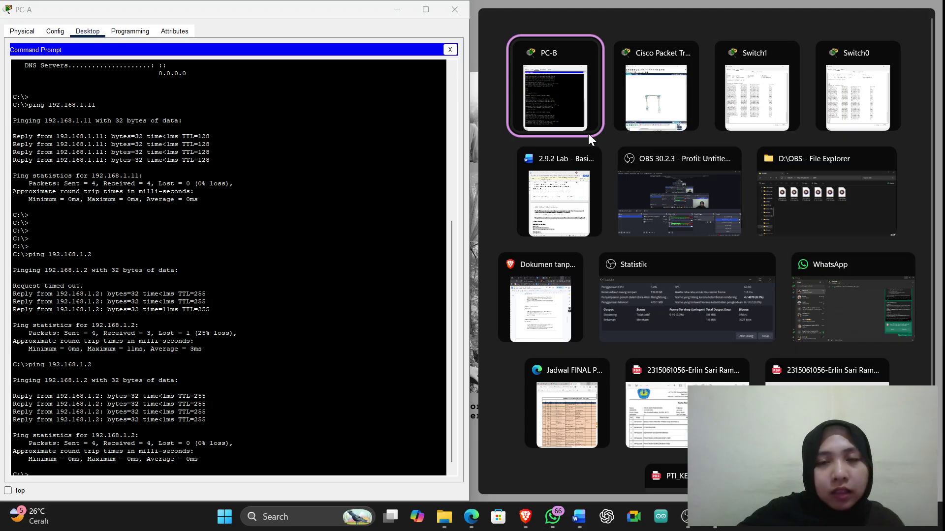
left_click(583, 111)
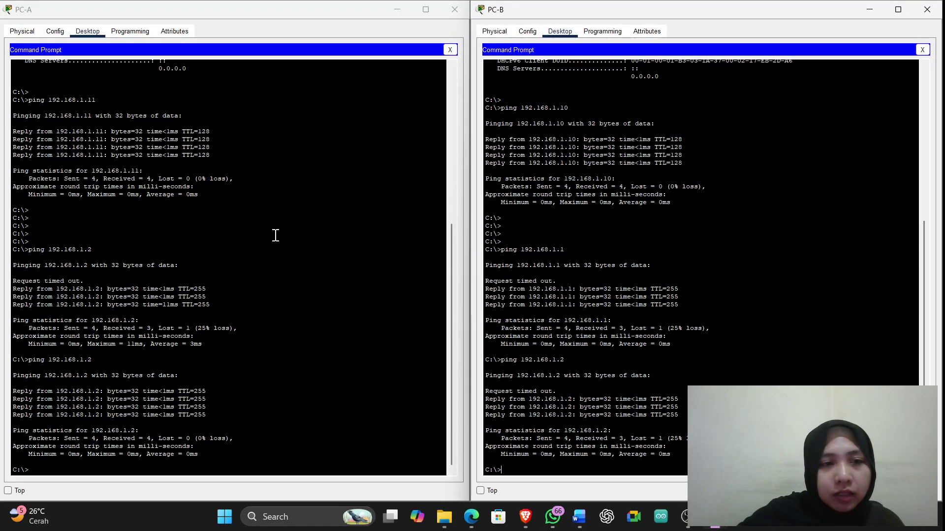
scroll(285, 261, "down", 1)
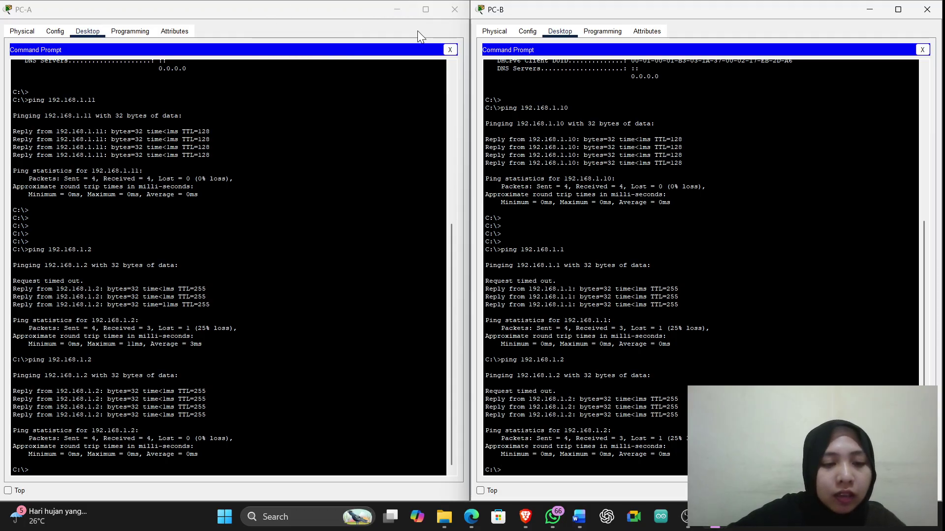
Minimize PC-A and scroll Word up to the port status table and Reflection Question answers
left_click(401, 11)
left_click(401, 11)
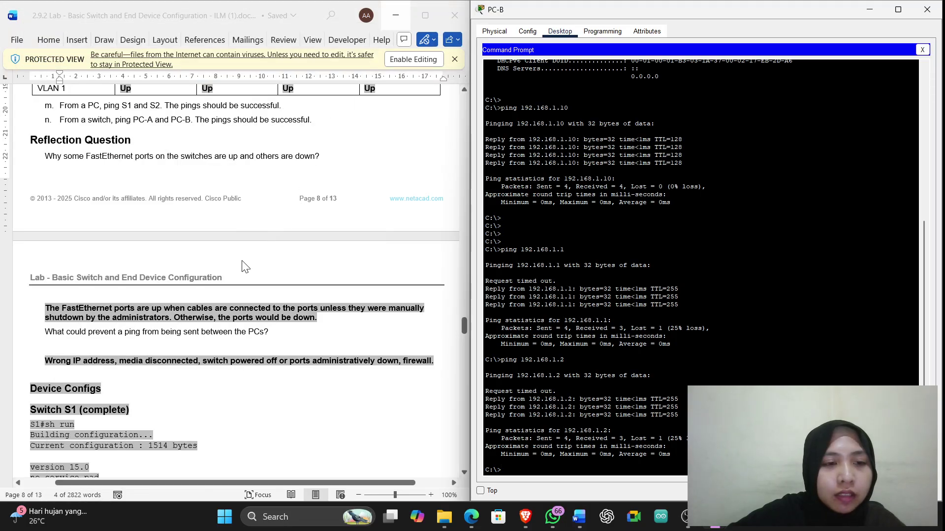
scroll(243, 263, "down", 6)
scroll(243, 261, "up", 2)
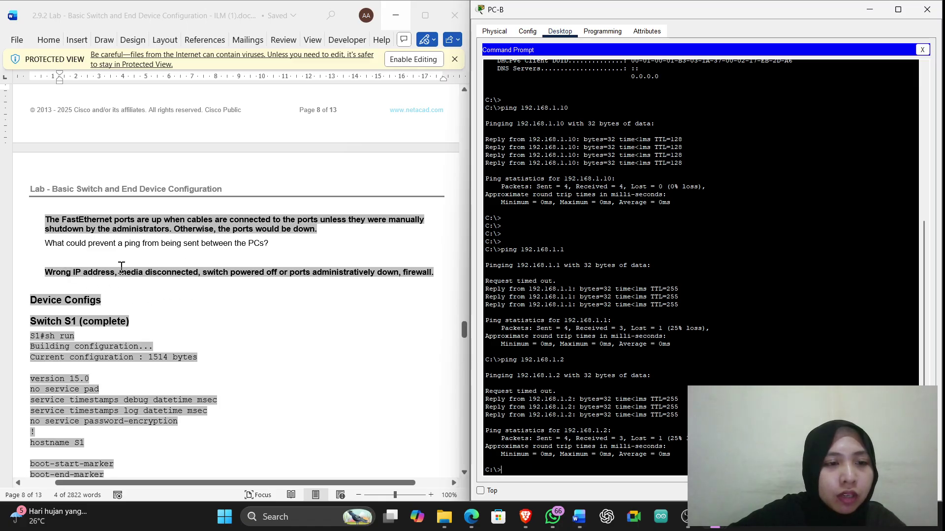
scroll(142, 281, "up", 1)
scroll(142, 281, "up", 4)
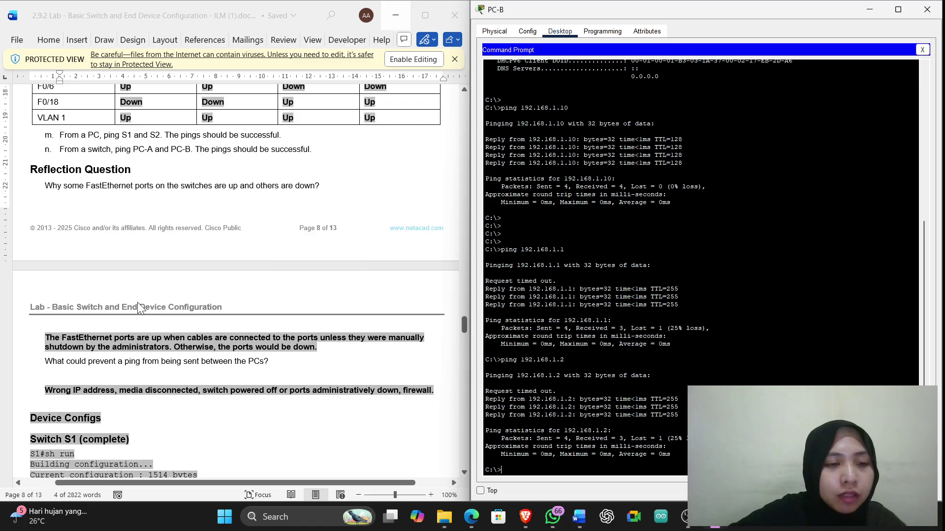